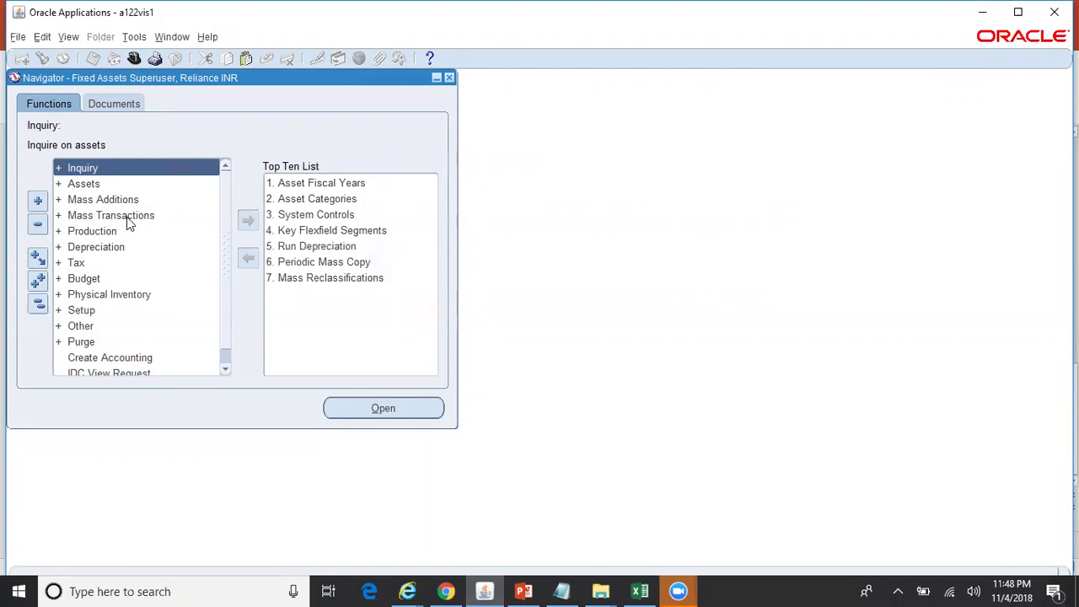
# - Open the Asset Workbench and find asset 237582, using the asset number copied from Notepad
pyautogui.doubleClick(96, 185)
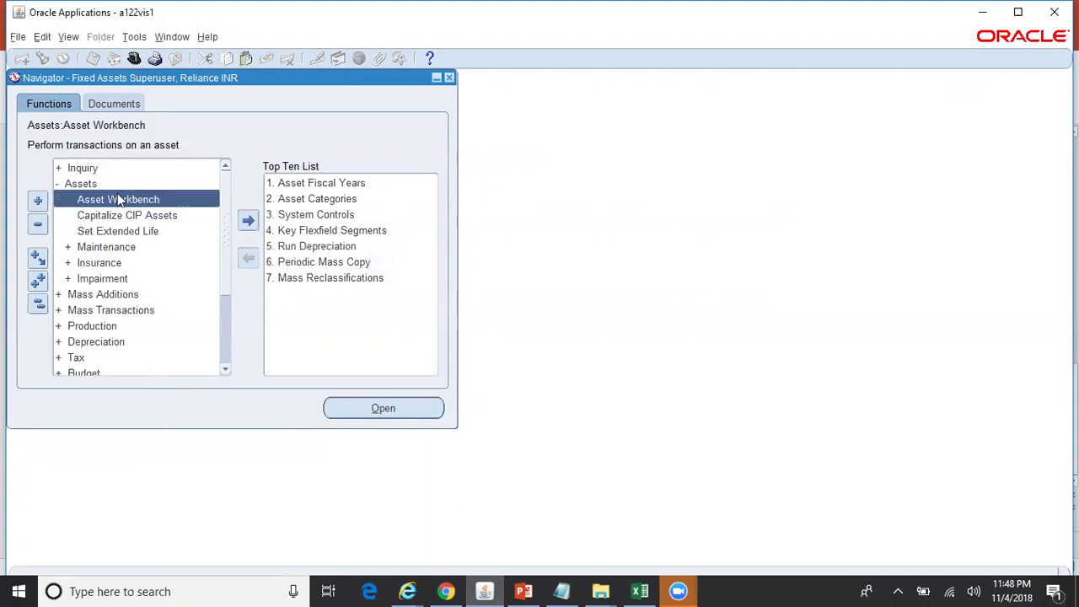
pyautogui.doubleClick(128, 199)
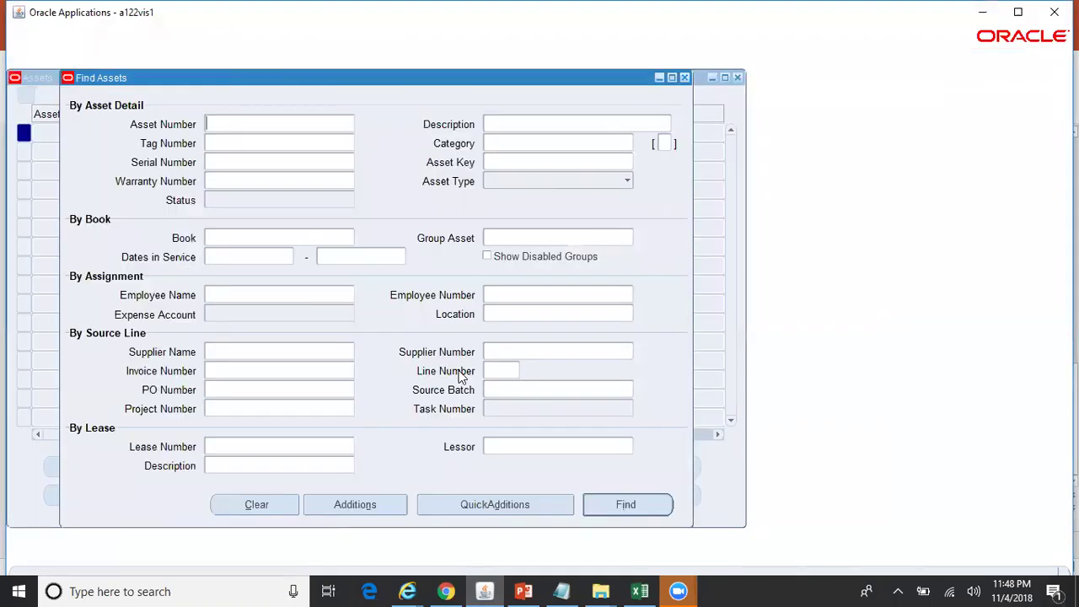
pyautogui.click(562, 591)
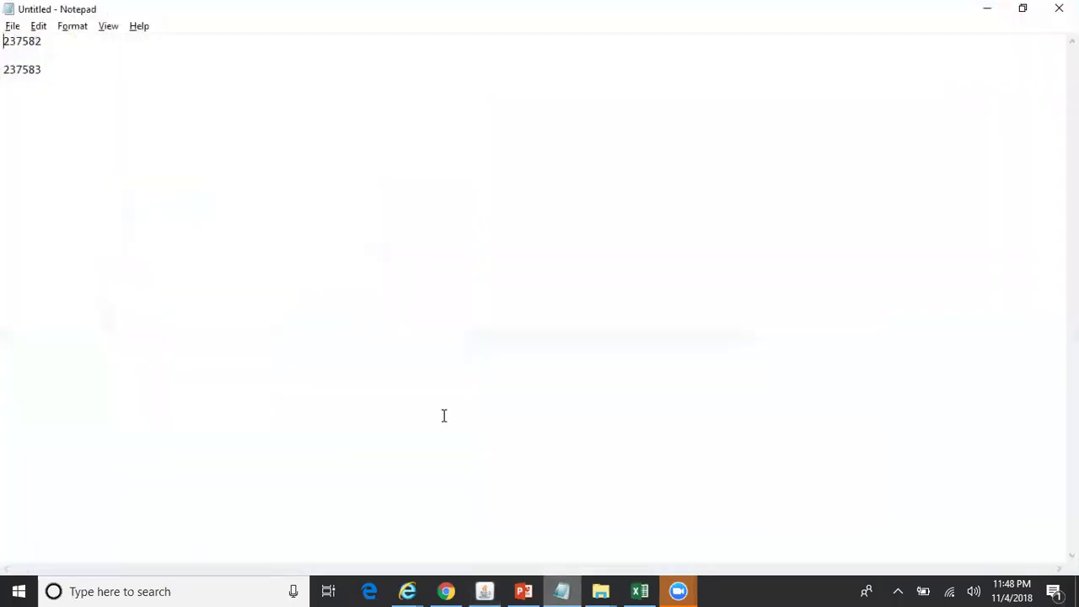
pyautogui.click(48, 42)
pyautogui.moveTo(49, 42); pyautogui.dragTo(6, 38)
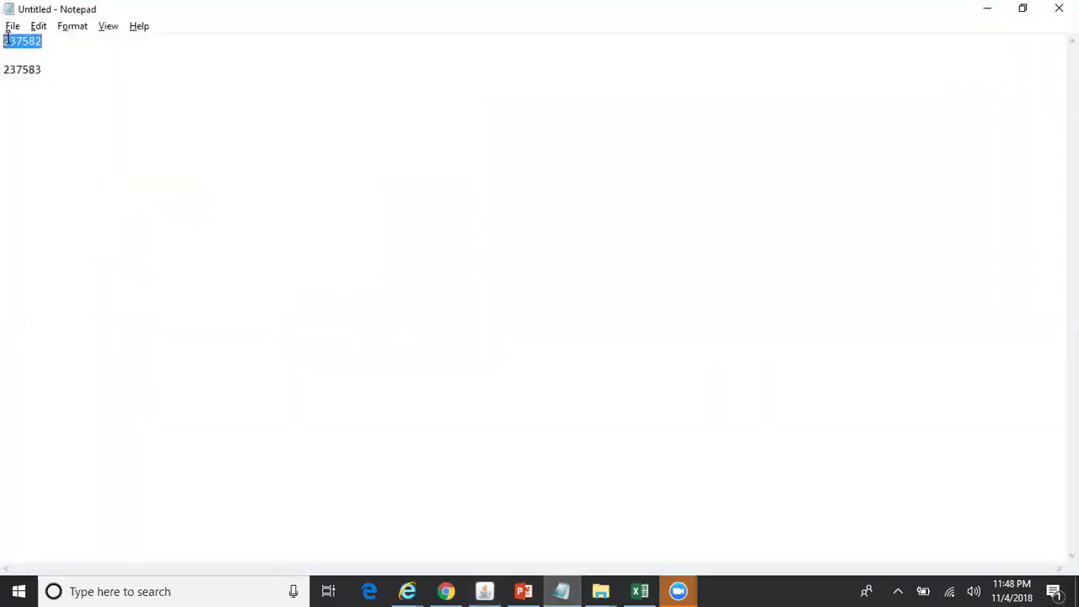
pyautogui.hotkey('ctrl', 'c')
pyautogui.hotkey('alt', 'Tab')
pyautogui.hotkey('ctrl', 'v')
pyautogui.click(624, 505)
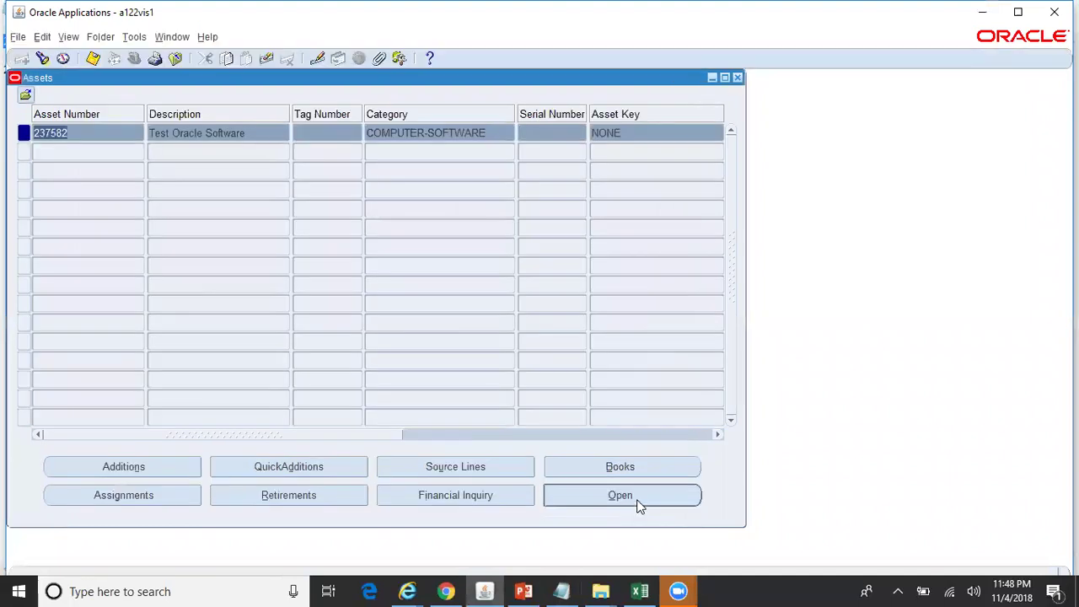
# - View the cost and life in the RELIANCE CORP book of asset 237582 and leave its Books form without changes
pyautogui.click(699, 468)
pyautogui.click(346, 142)
pyautogui.press('Return')
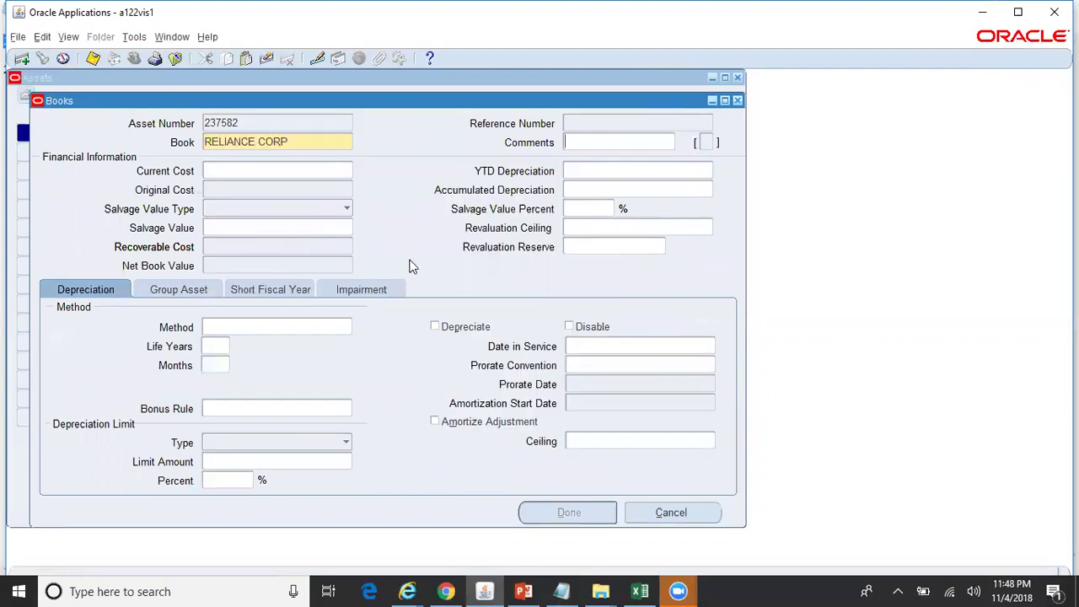
pyautogui.click(300, 171)
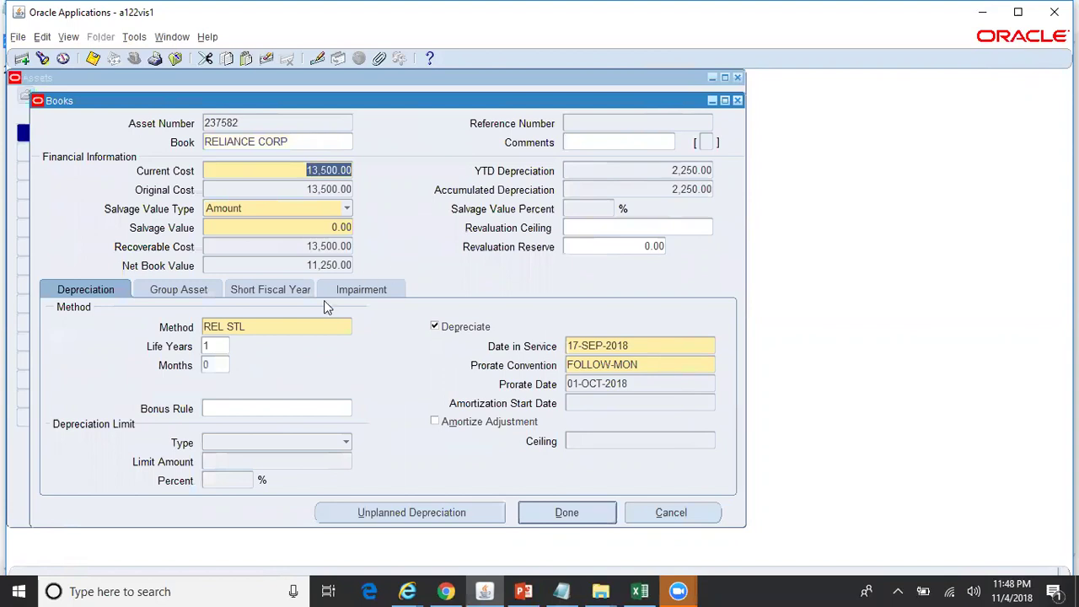
pyautogui.click(207, 348)
pyautogui.click(671, 510)
# - Examine the asset's financial inquiry for original cost, life and the OCT-18 and NOV-18 depreciation amounts, closing it when done
pyautogui.click(475, 494)
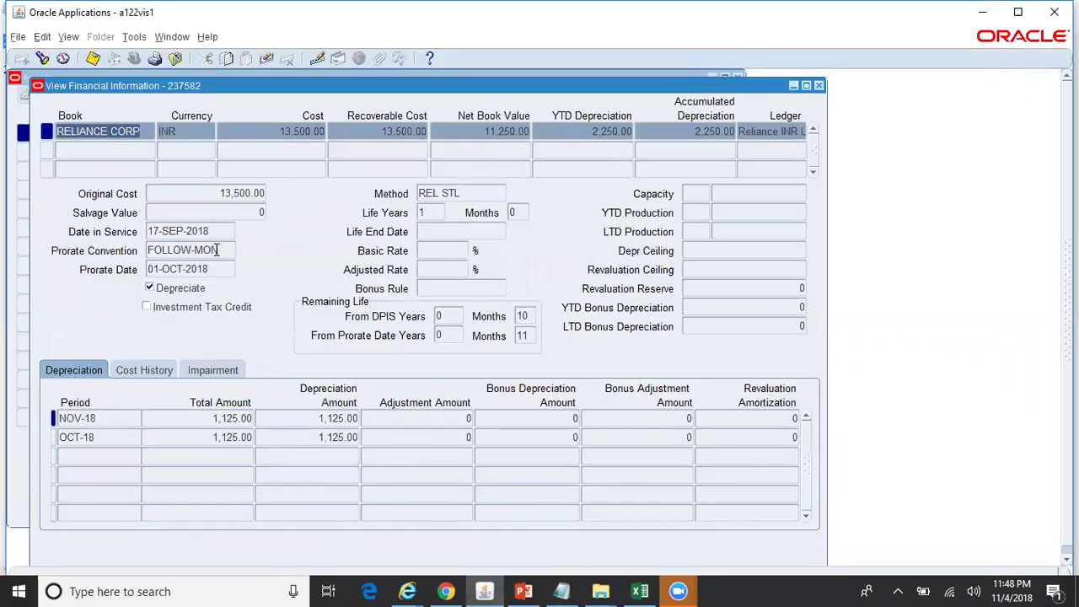
pyautogui.click(249, 196)
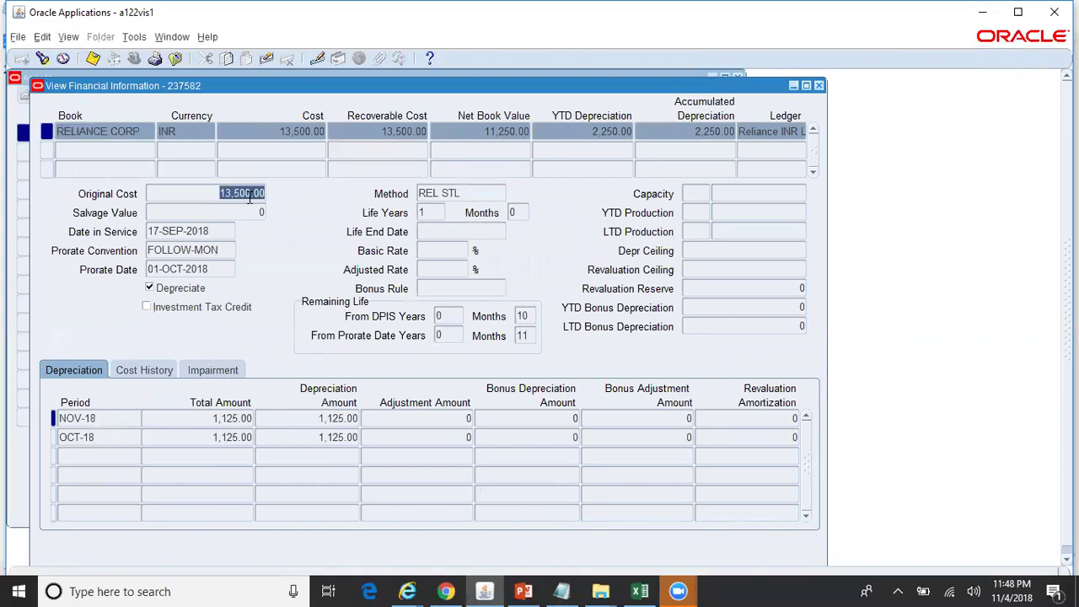
pyautogui.click(429, 212)
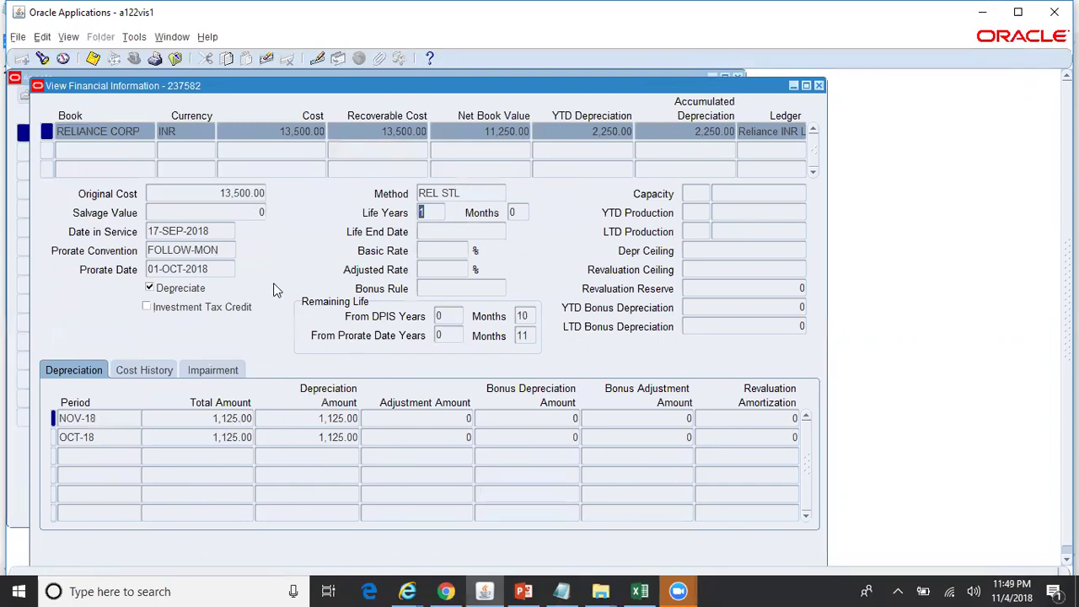
pyautogui.click(235, 438)
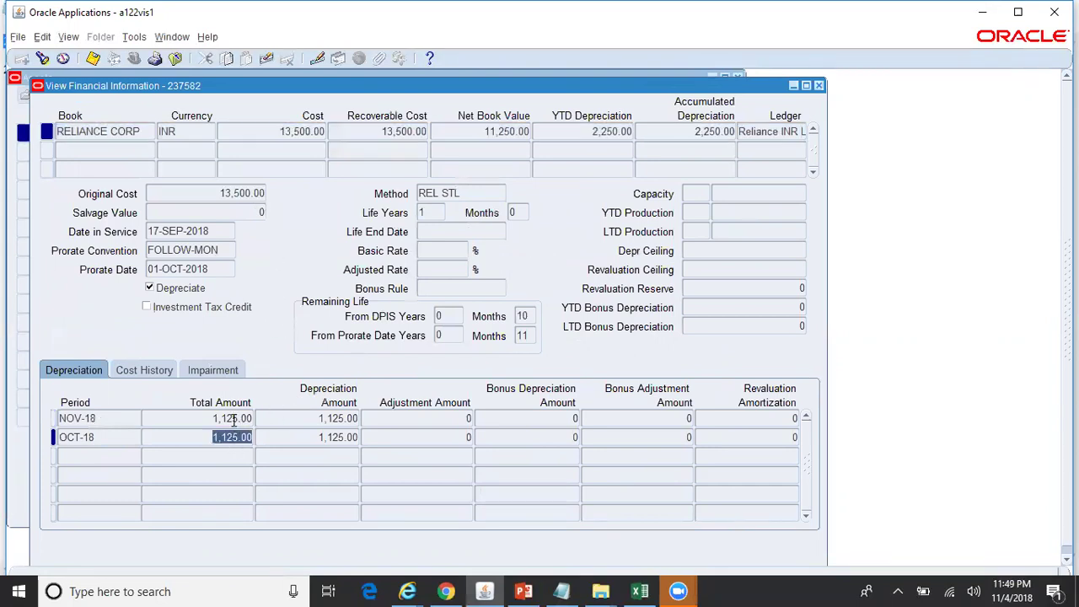
pyautogui.click(235, 422)
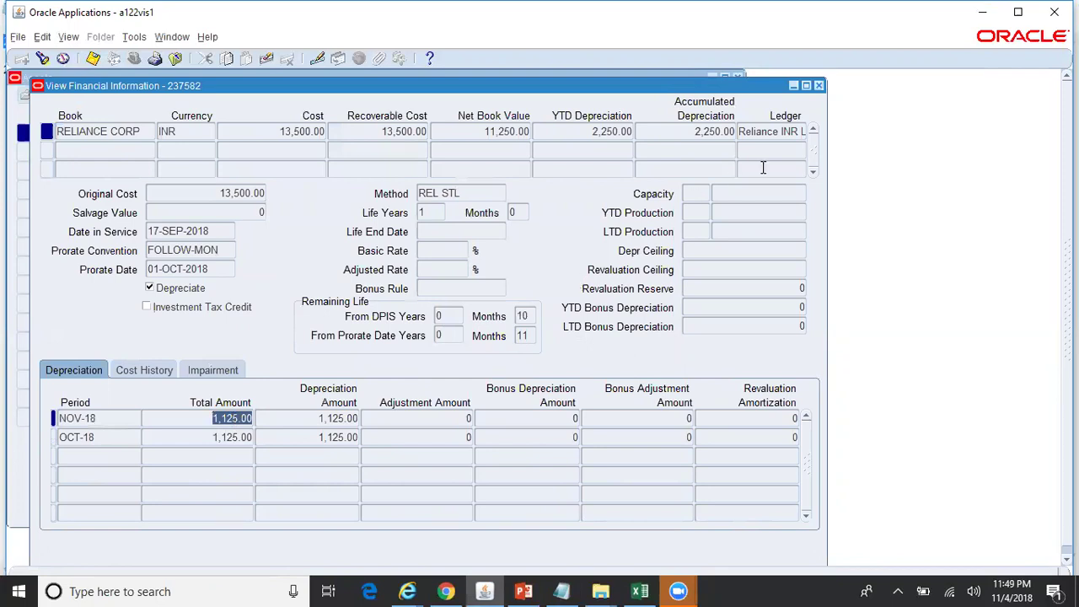
pyautogui.click(819, 86)
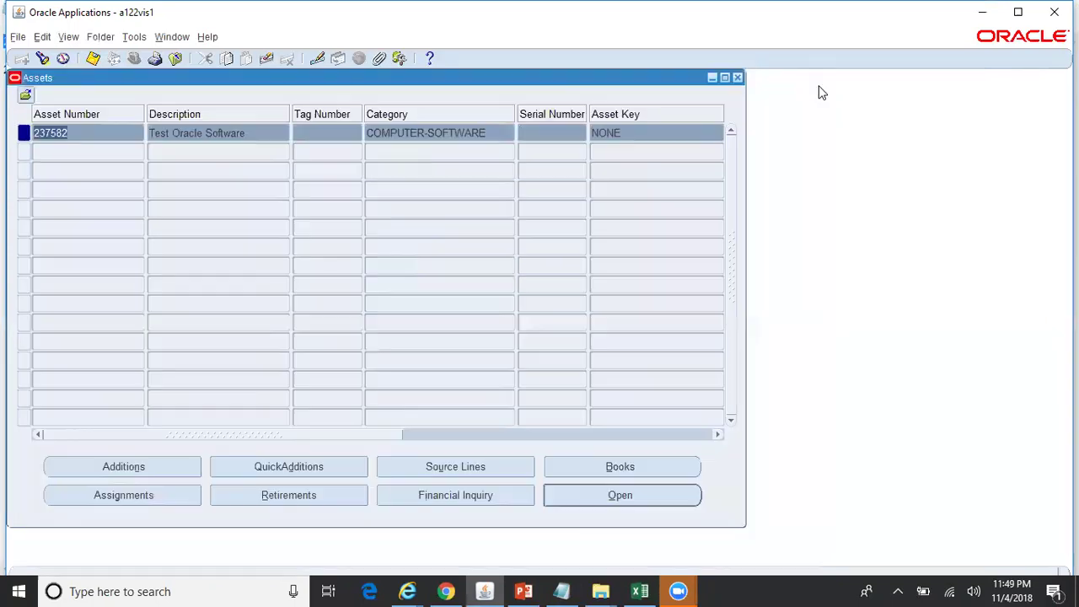
# - Load the asset's RELIANCE CORP book details for editing, turning Amortize Adjustment on and back off
pyautogui.click(634, 473)
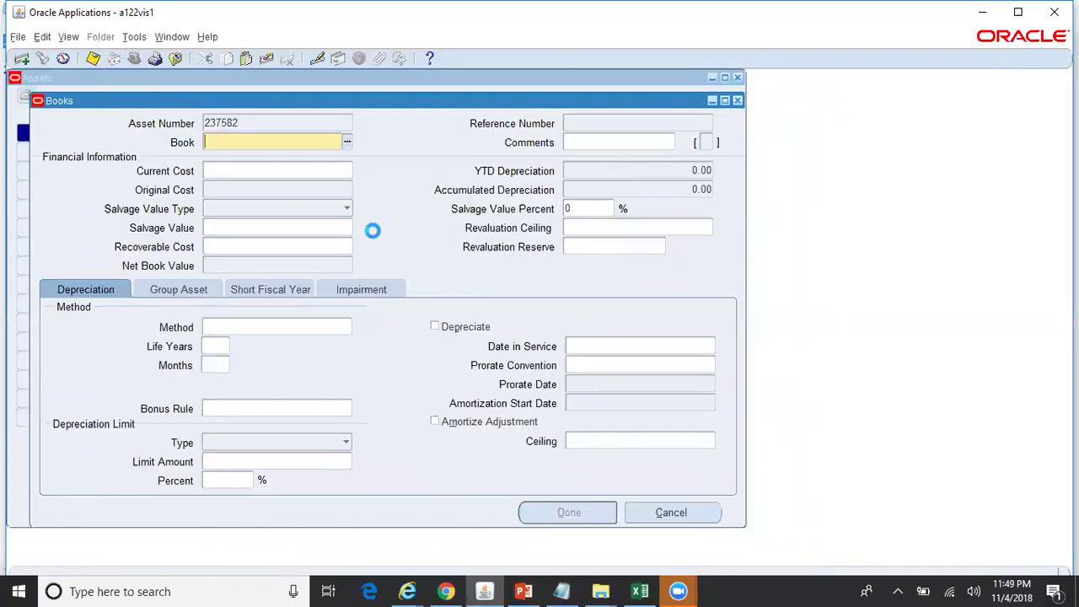
pyautogui.doubleClick(376, 239)
pyautogui.click(320, 173)
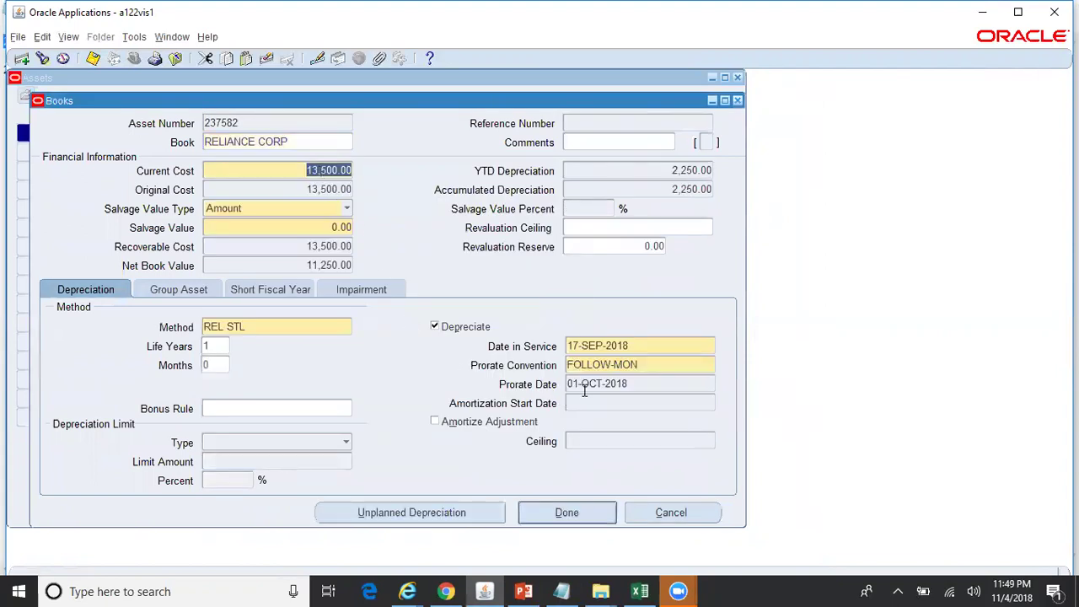
pyautogui.click(436, 421)
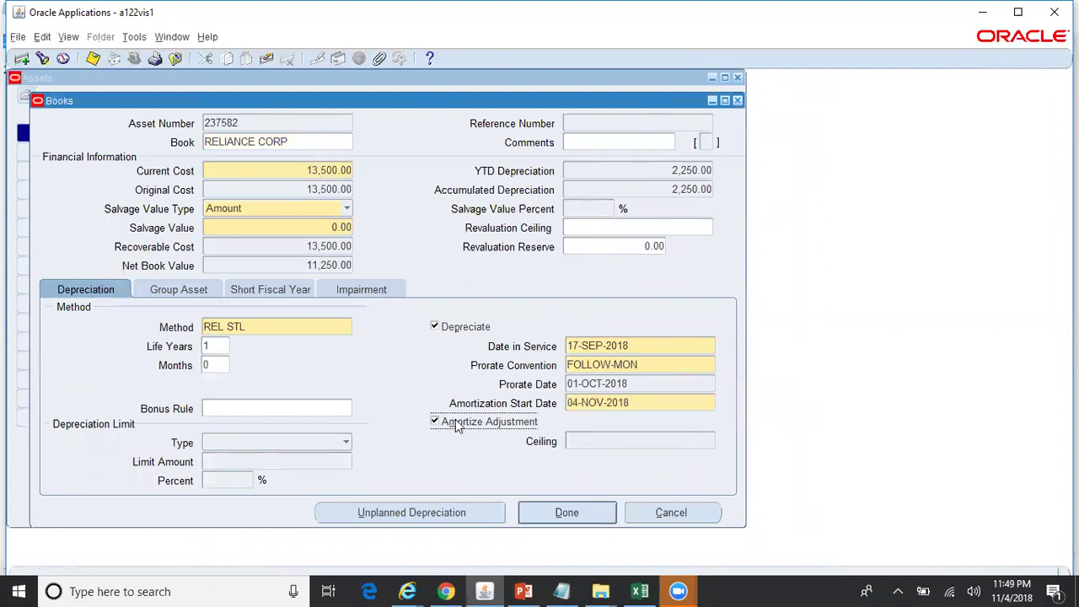
pyautogui.click(456, 425)
# - Set the asset's Current Cost to 15000 and save the cost adjustment
pyautogui.doubleClick(331, 172)
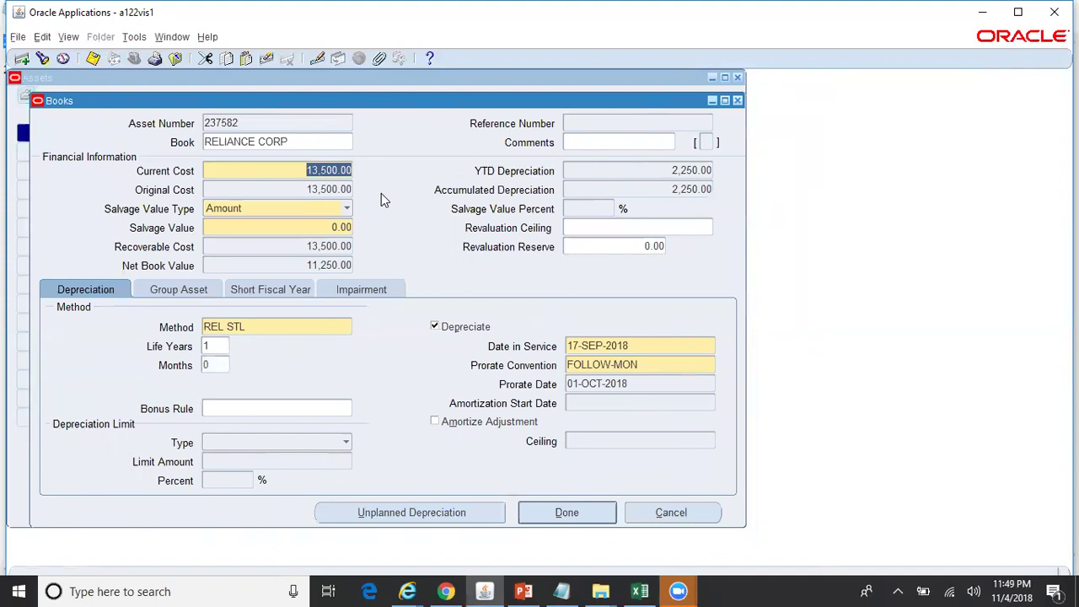
pyautogui.write('15000')
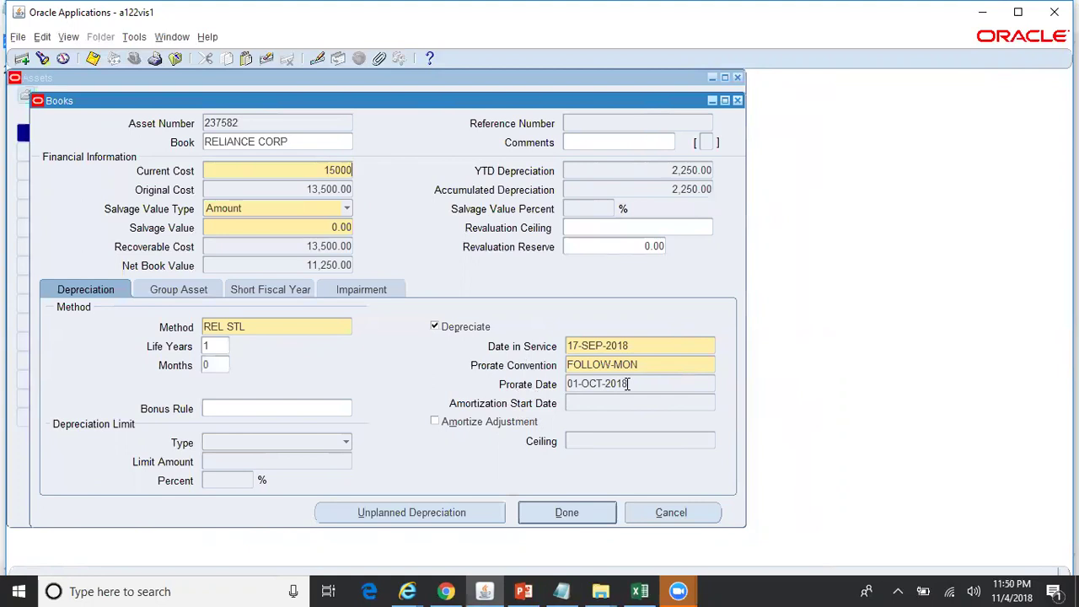
pyautogui.click(593, 516)
pyautogui.click(673, 359)
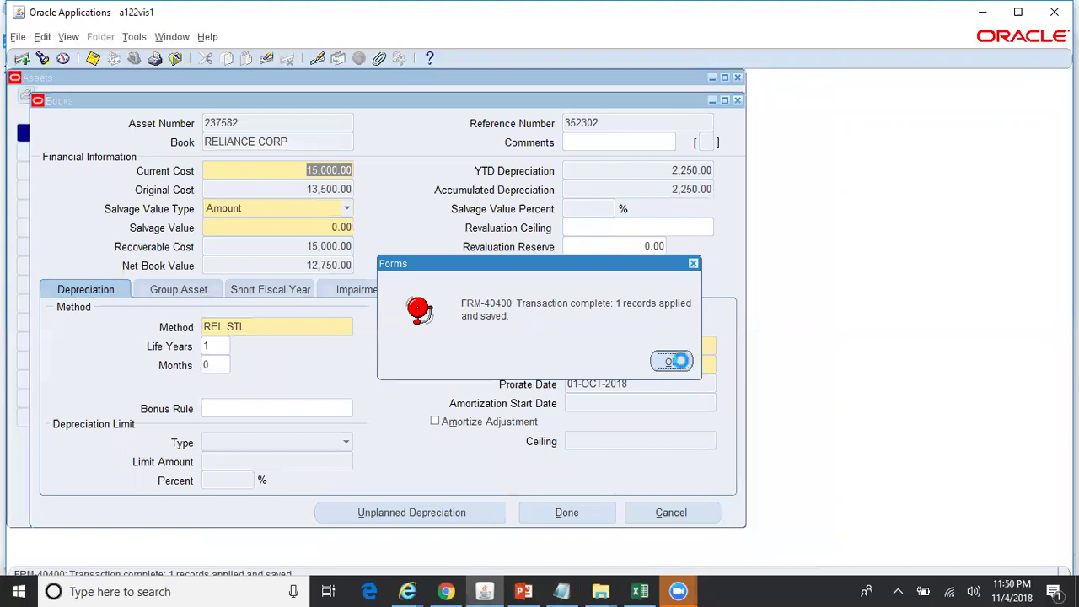
# - Switch to the blank Excel workbook and enter the label "Asset Num" in cell F3
pyautogui.click(640, 591)
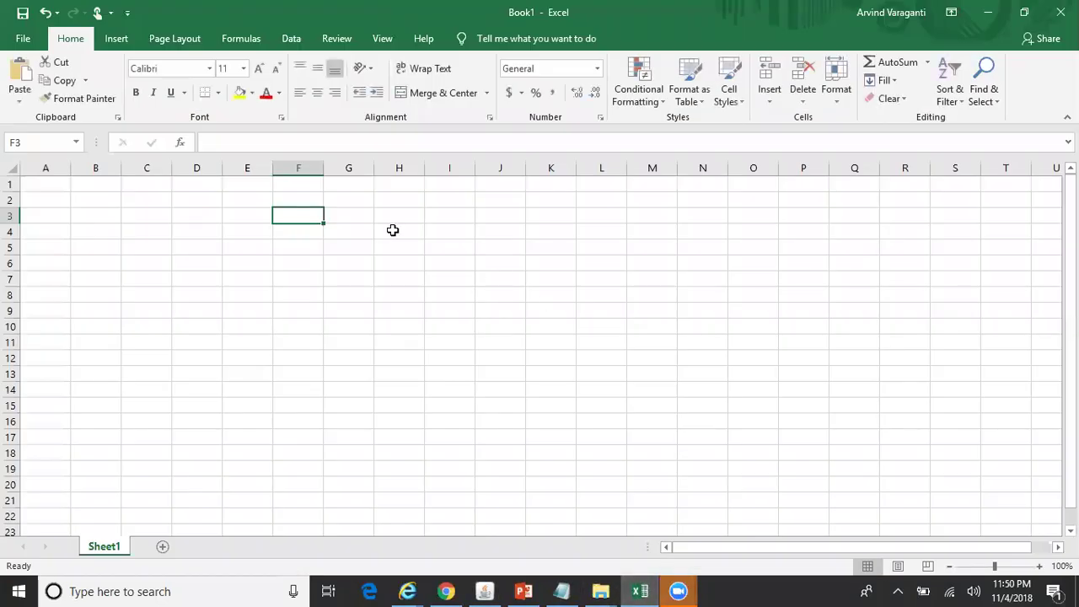
pyautogui.click(562, 591)
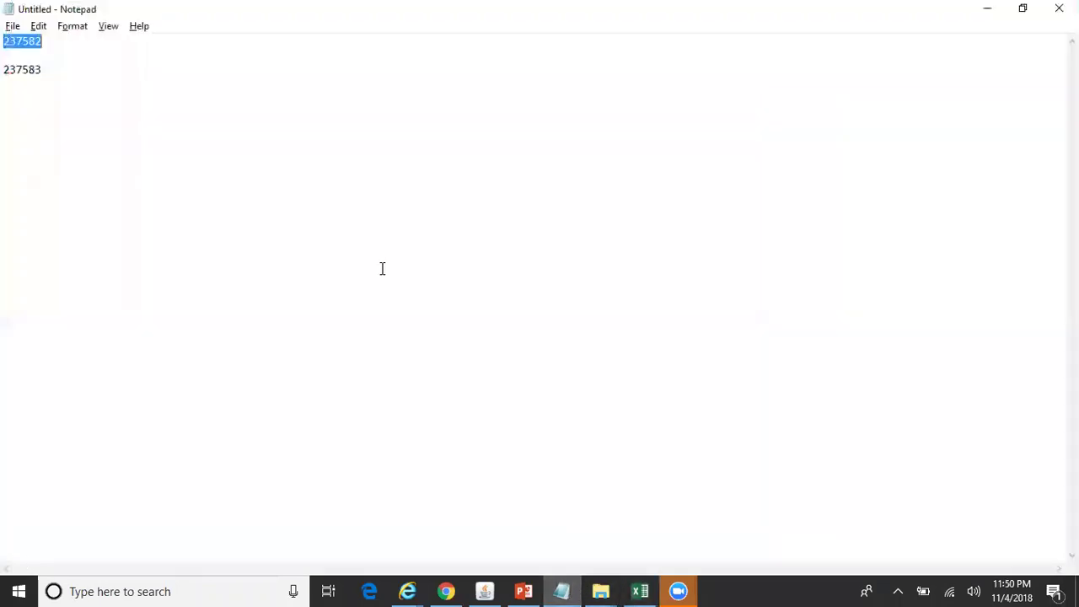
pyautogui.hotkey('alt', 'Tab')
pyautogui.write('Ass')
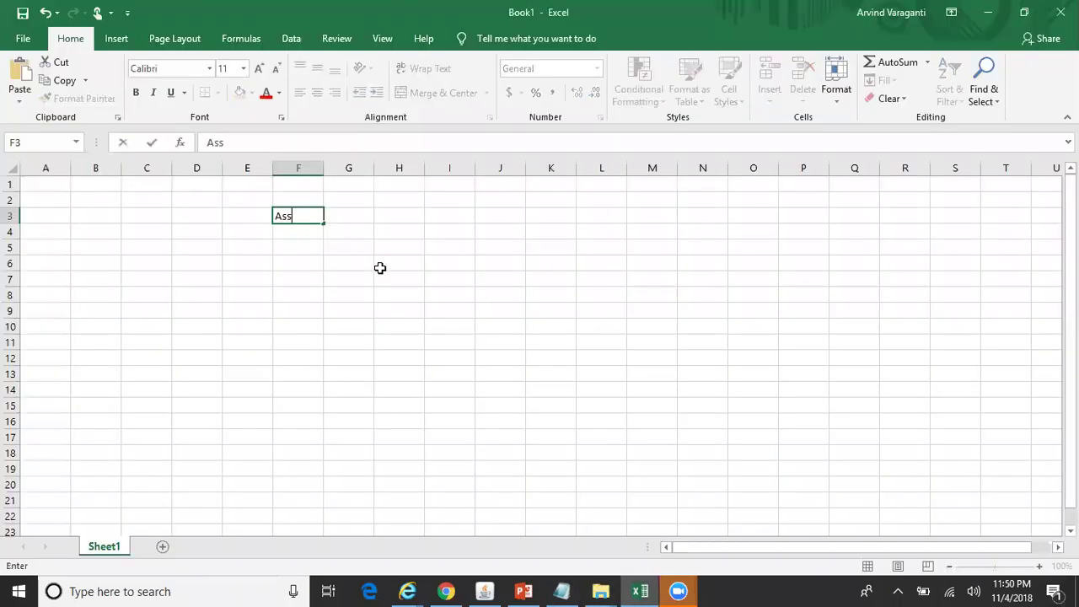
pyautogui.write('et Num')
pyautogui.press('BackSpace')
pyautogui.press('BackSpace')
pyautogui.write('um')
pyautogui.press('Return')
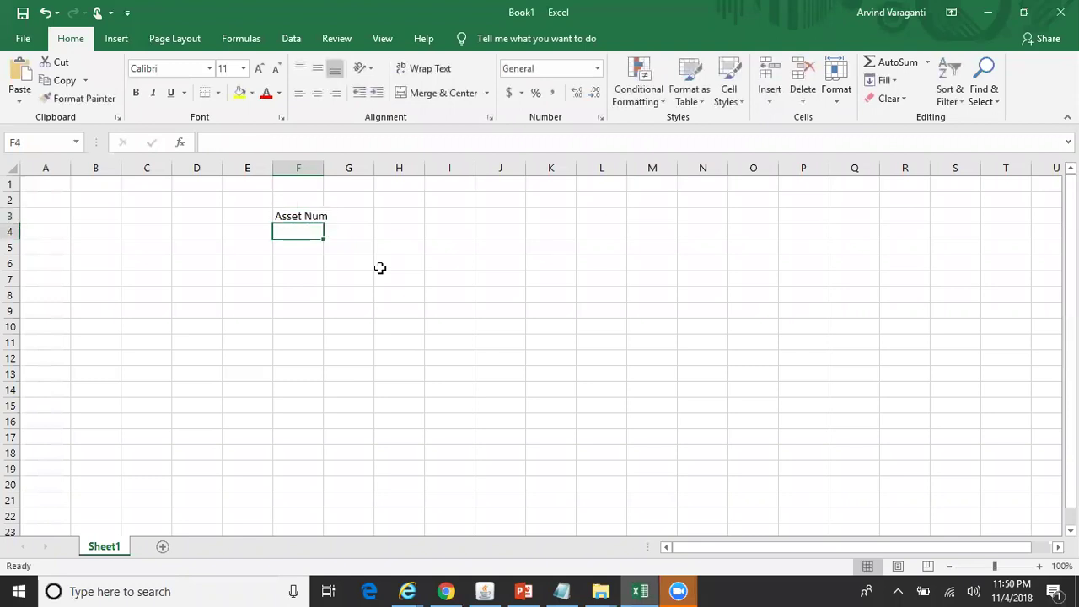
# - Paste asset number 237582 into G3 and autofit column F to its label
pyautogui.press('Right')
pyautogui.press('Up')
pyautogui.hotkey('ctrl', 'v')
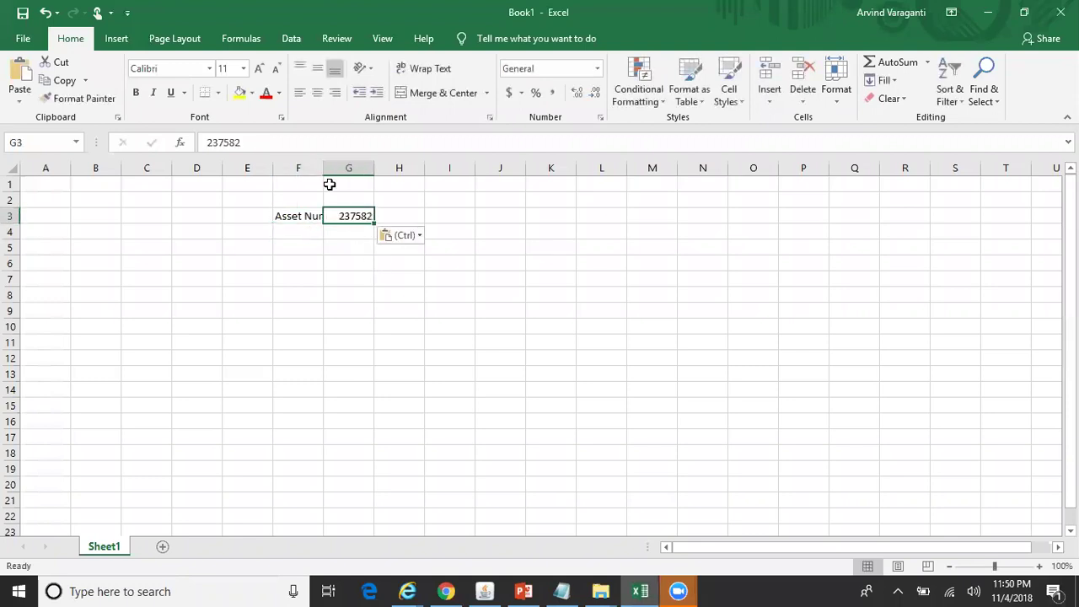
pyautogui.doubleClick(323, 168)
# - Enter 13500 in I3 and 12 in J3, with the headings Cost and Life above them in row 2
pyautogui.click(448, 212)
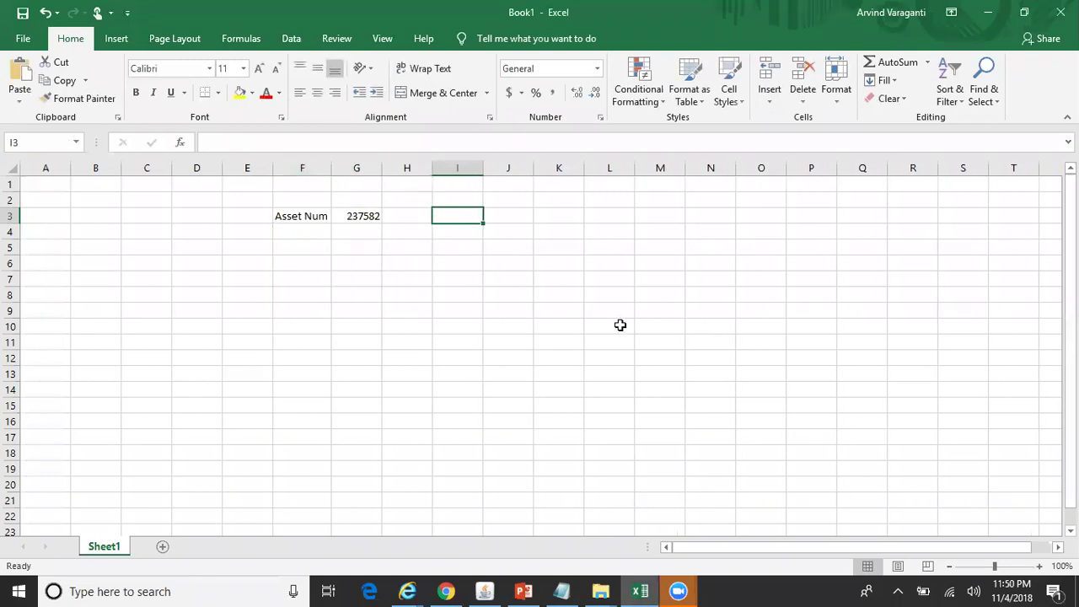
pyautogui.write('13500')
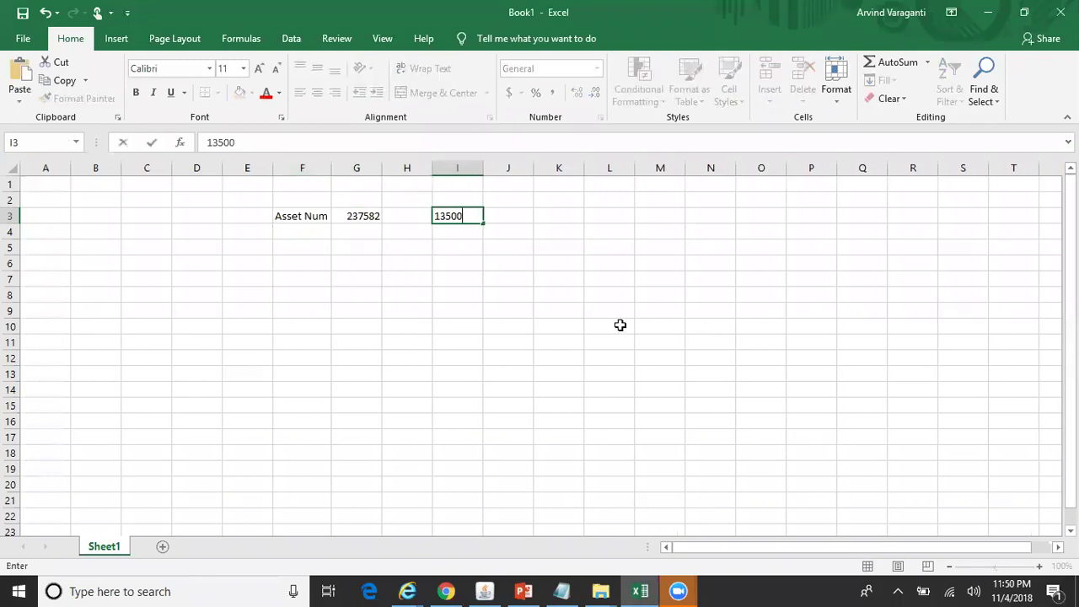
pyautogui.press('Tab')
pyautogui.press('Up')
pyautogui.write('Life')
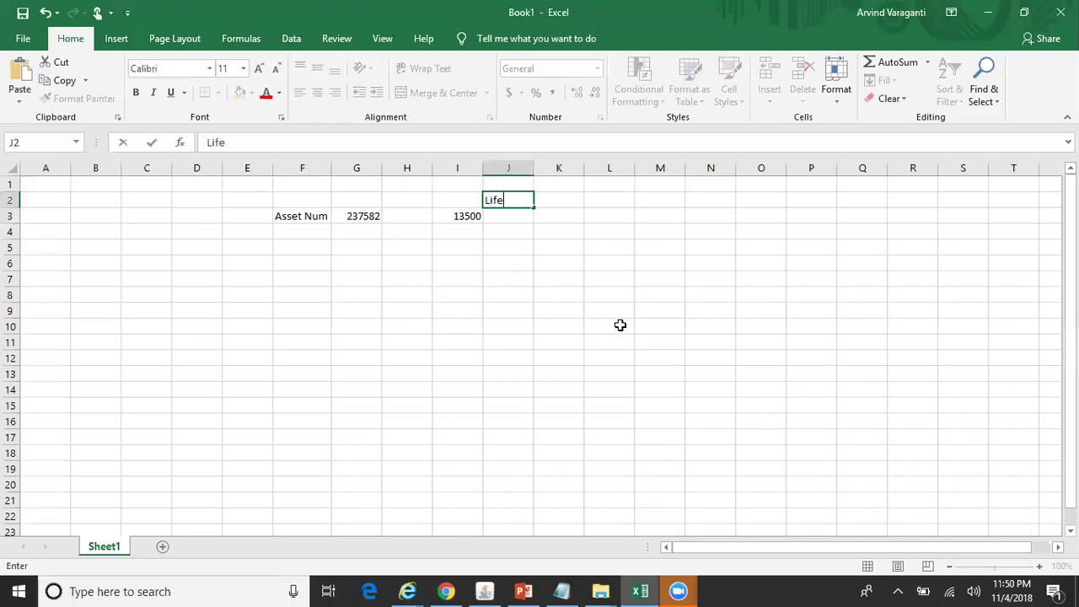
pyautogui.press('Return')
pyautogui.press('Up')
pyautogui.press('Left')
pyautogui.write('Cost')
pyautogui.press('Return')
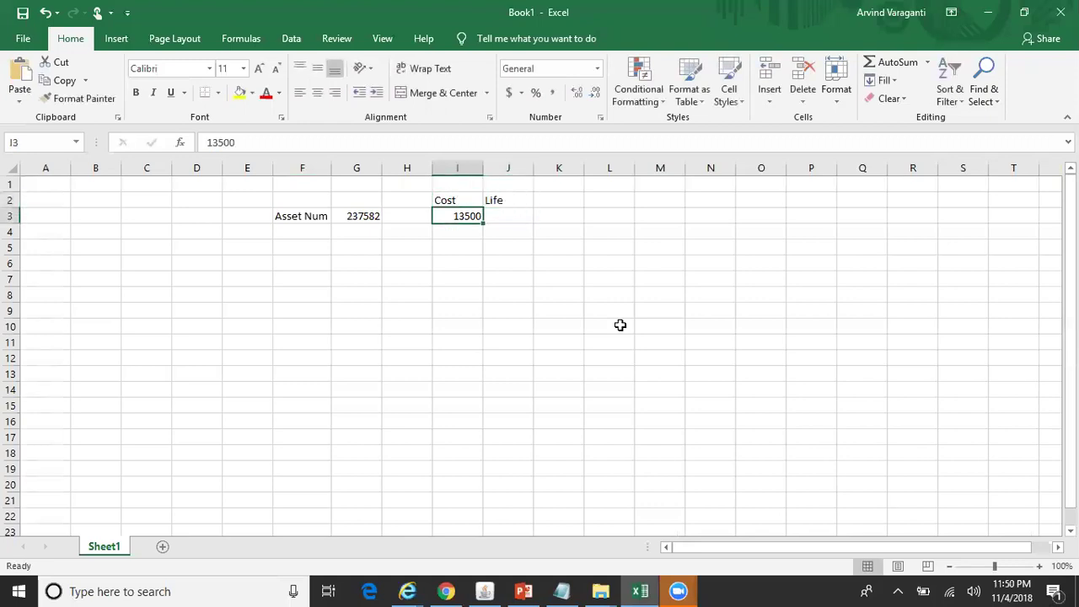
pyautogui.press('Right')
pyautogui.write('12')
# - Add the heading "Dep per period" in K2 and autofit column K to it
pyautogui.press('Tab')
pyautogui.press('Up')
pyautogui.write('Dep per period')
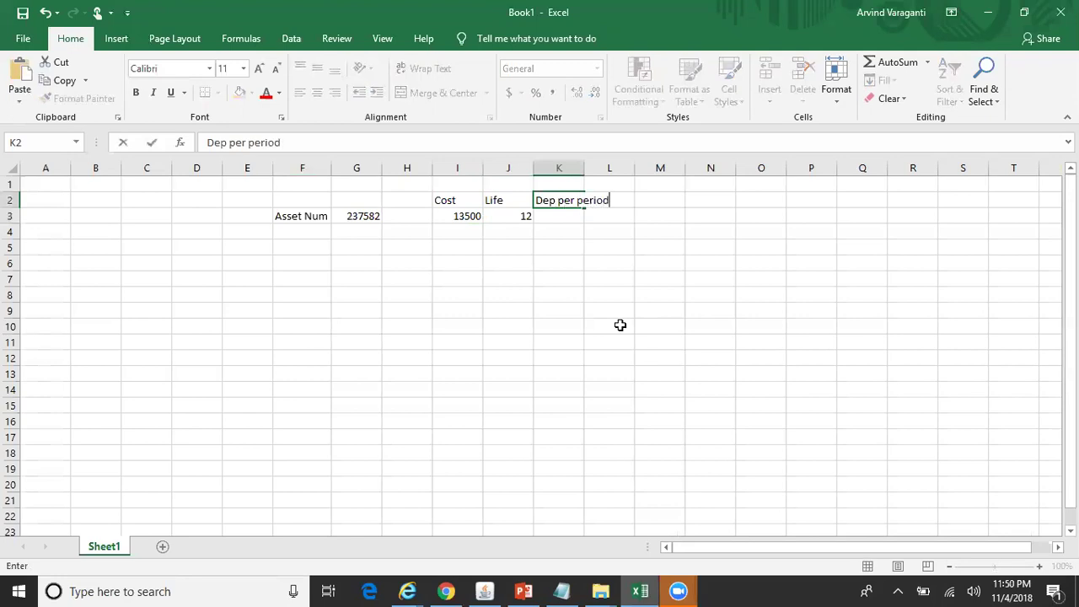
pyautogui.press('Return')
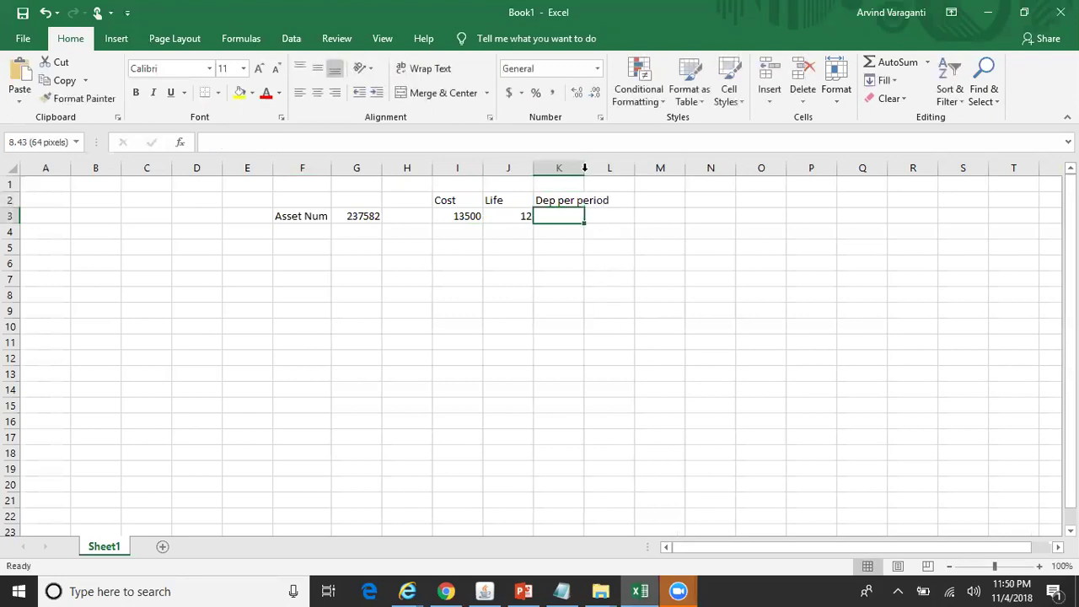
pyautogui.doubleClick(585, 169)
# - Calculate the depreciation per period in K3 by dividing cost by life with =I3/J3
pyautogui.write('=')
pyautogui.press('Left')
pyautogui.press('Left')
pyautogui.write('/')
pyautogui.press('Left')
pyautogui.press('Return')
pyautogui.press('Up')
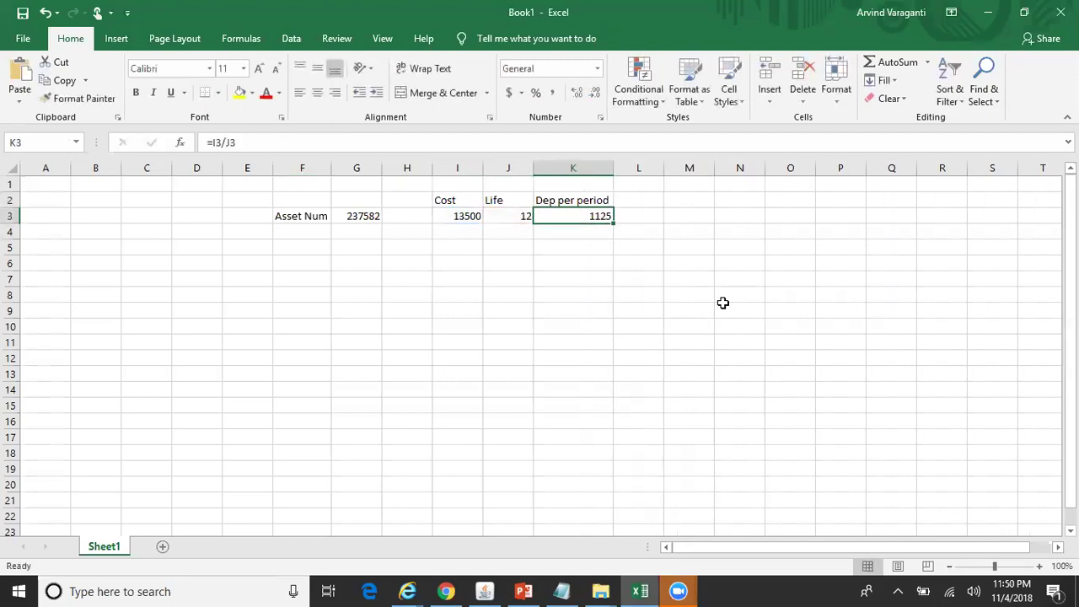
# - Enter the adjusted cost 15000 in I4 and the life 12 in J4
pyautogui.press('Down')
pyautogui.press('Left')
pyautogui.press('Left')
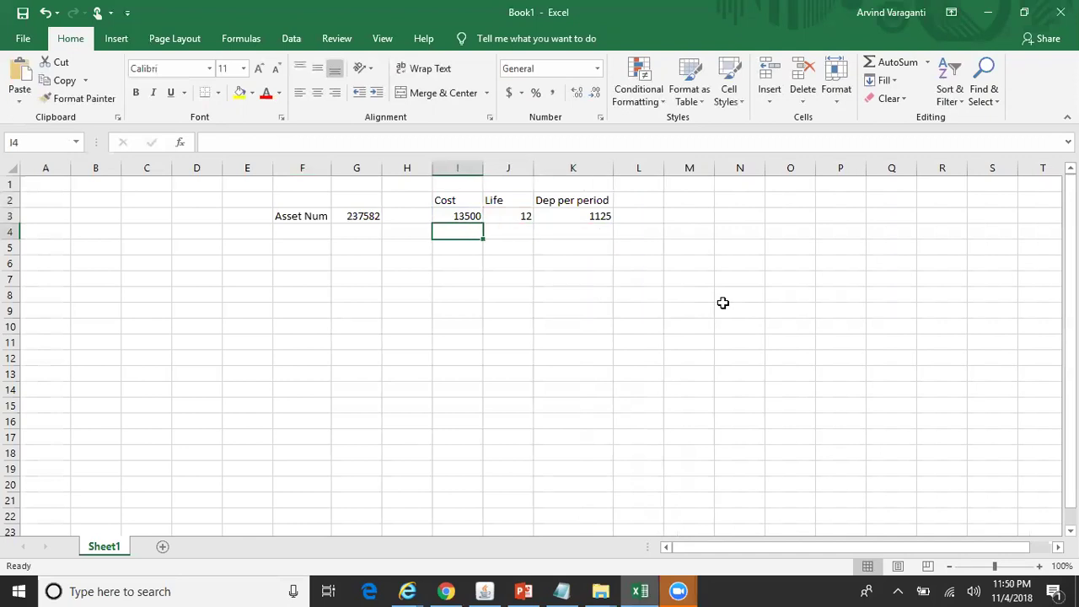
pyautogui.write('15000')
pyautogui.press('Tab')
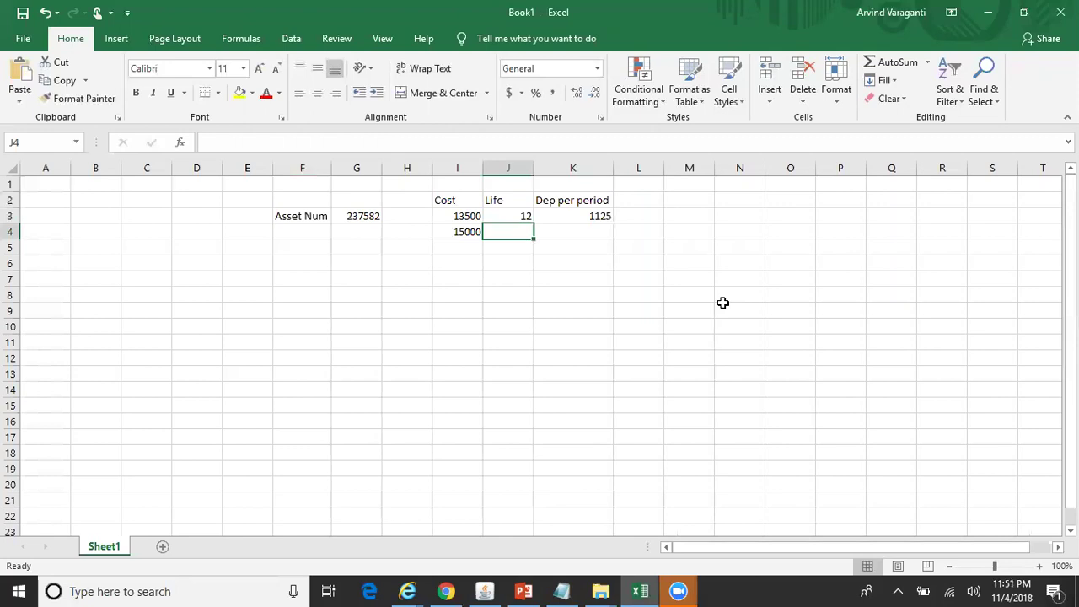
pyautogui.write('12')
pyautogui.press('Tab')
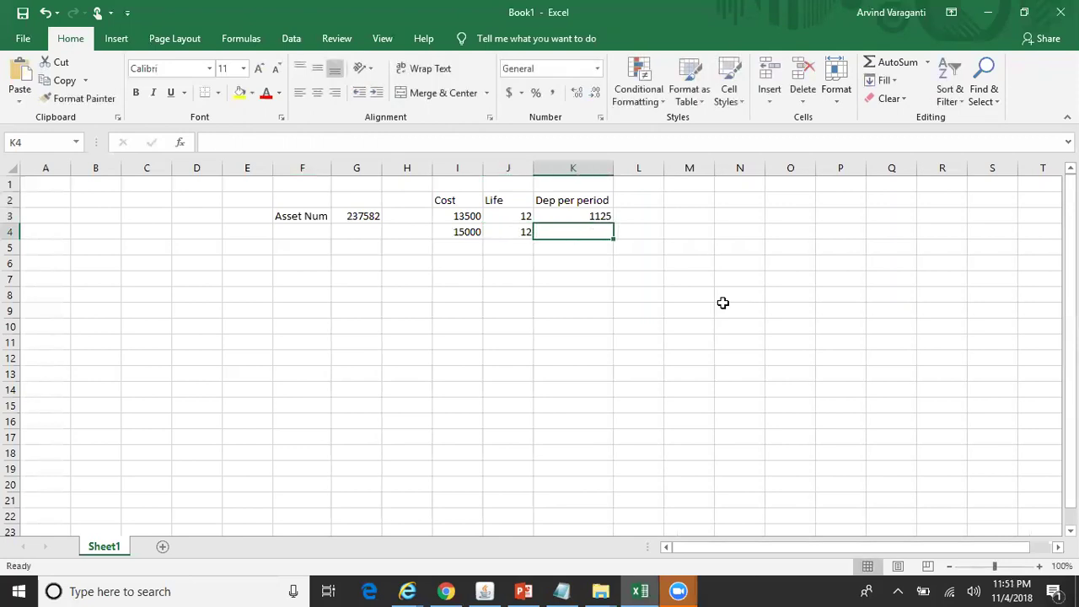
# - Calculate the depreciation per period for the adjusted cost in K4 with =I4/J4
pyautogui.write('=')
pyautogui.press('Left')
pyautogui.press('Left')
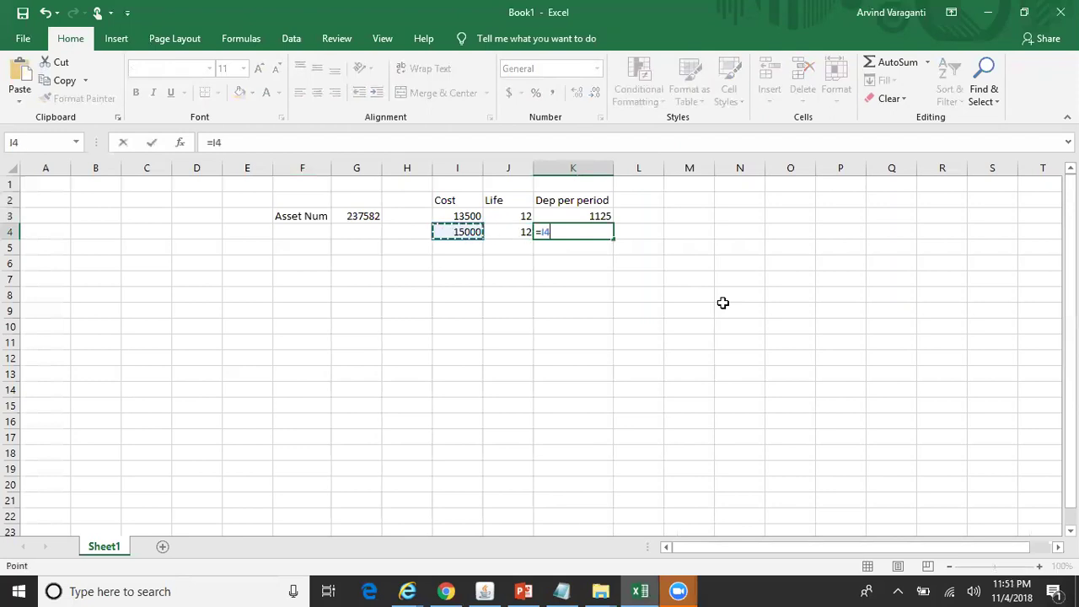
pyautogui.write('/')
pyautogui.press('Left')
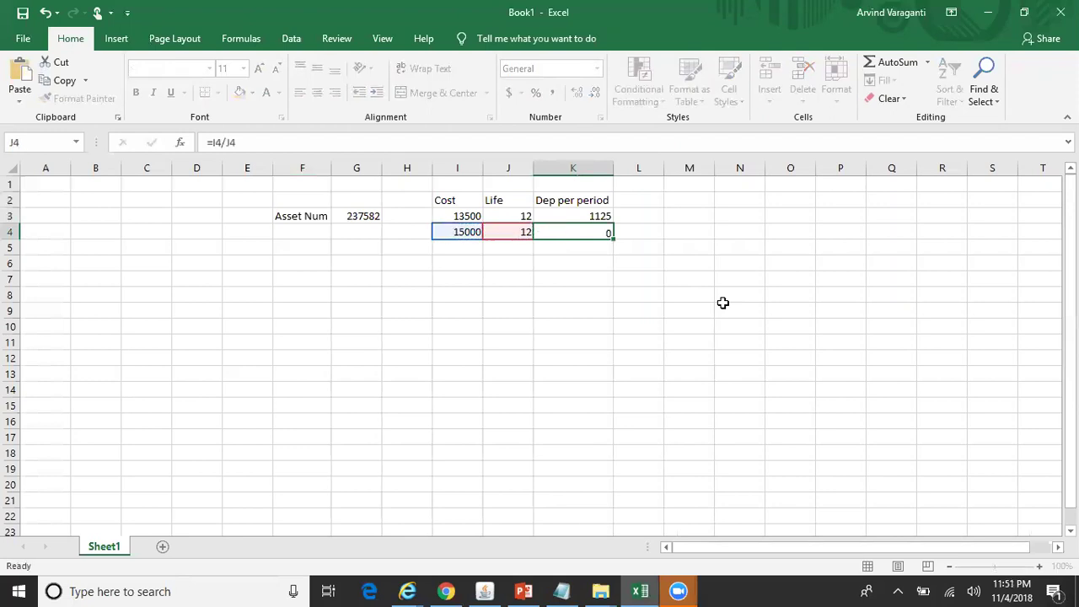
pyautogui.press('Return')
pyautogui.press('Up')
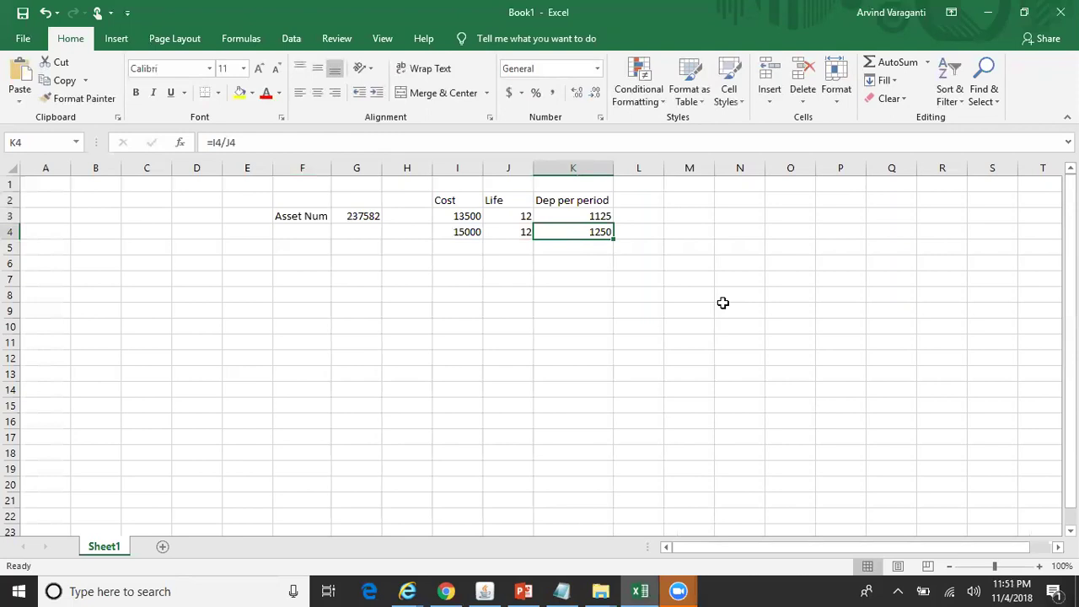
# - Compare the depreciation per period in K3 and K4 against the adjusted cost in I4
pyautogui.press('Up')
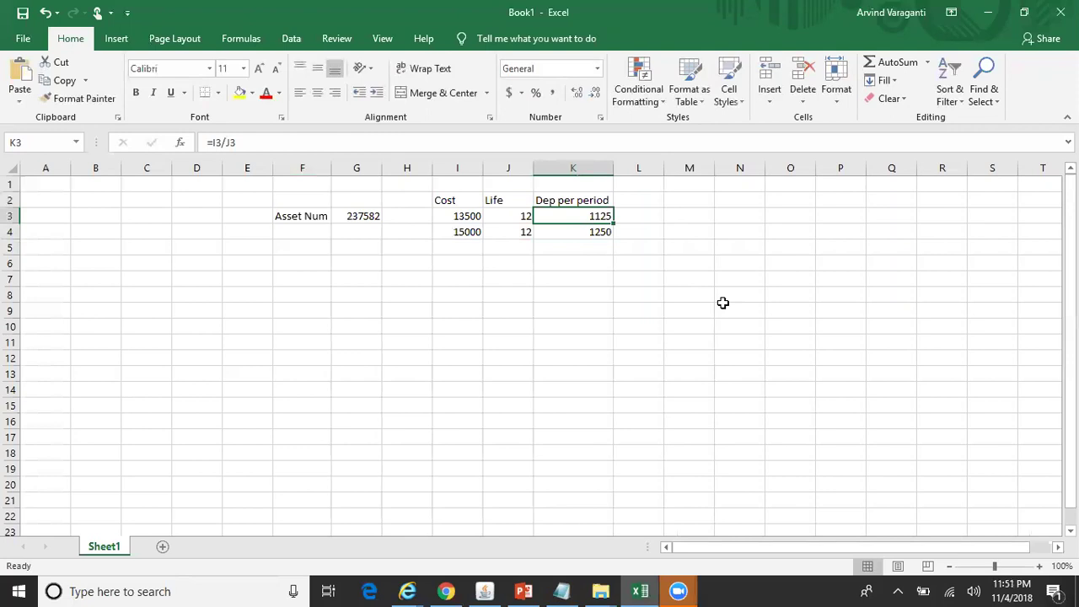
pyautogui.press('Down')
pyautogui.press('Left')
pyautogui.press('Left')
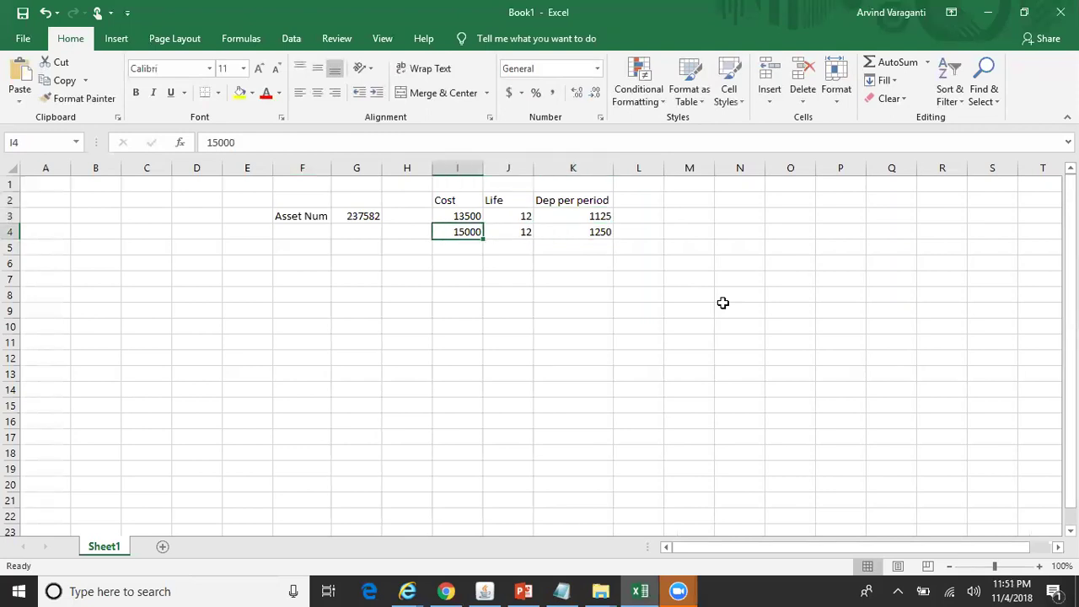
pyautogui.press('Right')
pyautogui.press('Right')
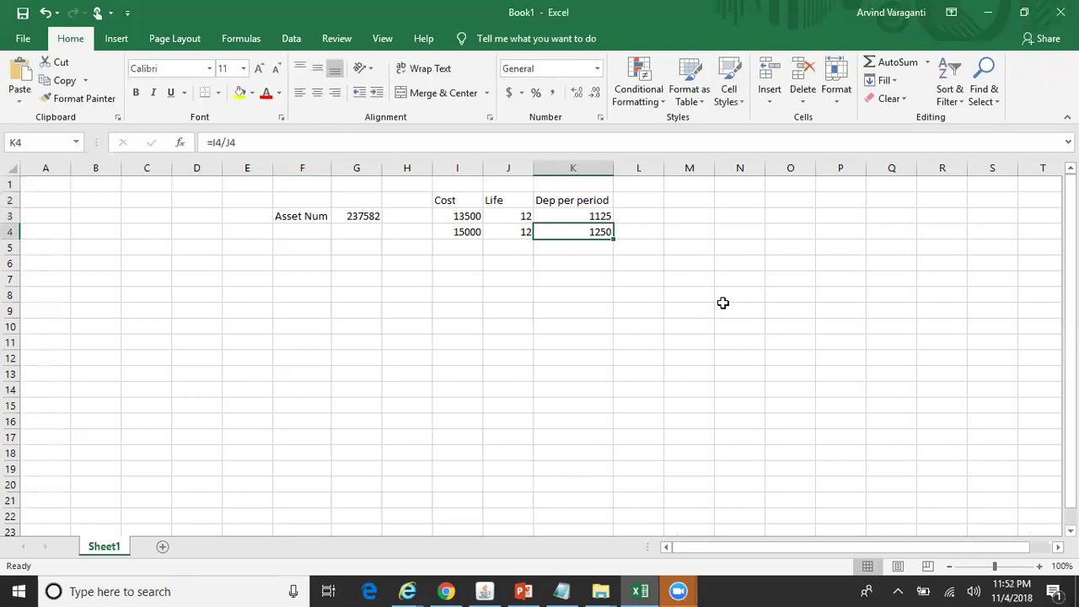
pyautogui.press('Right')
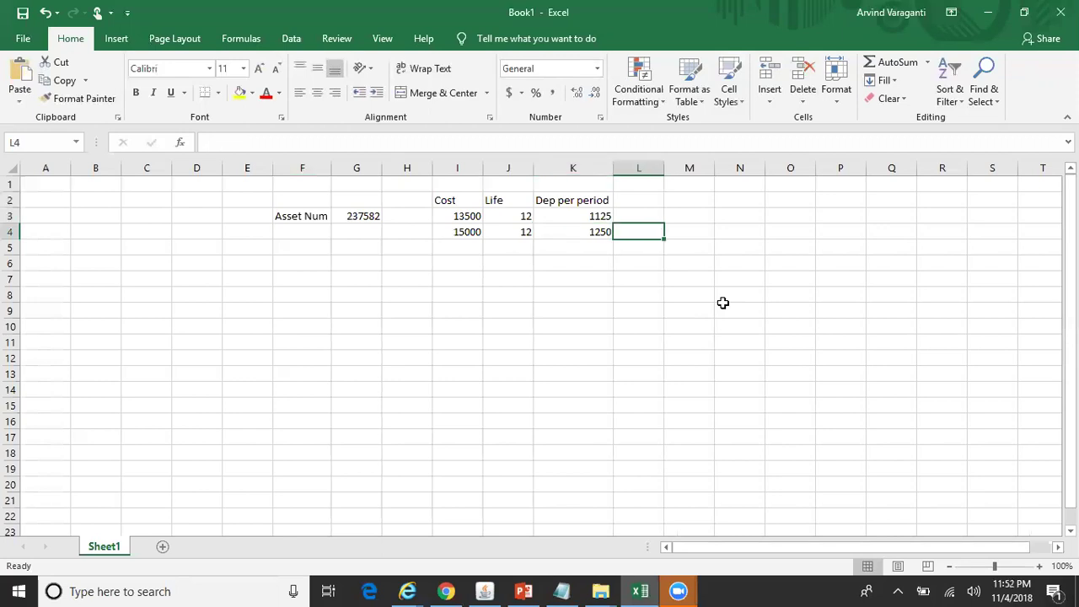
pyautogui.press('Left')
pyautogui.press('Up')
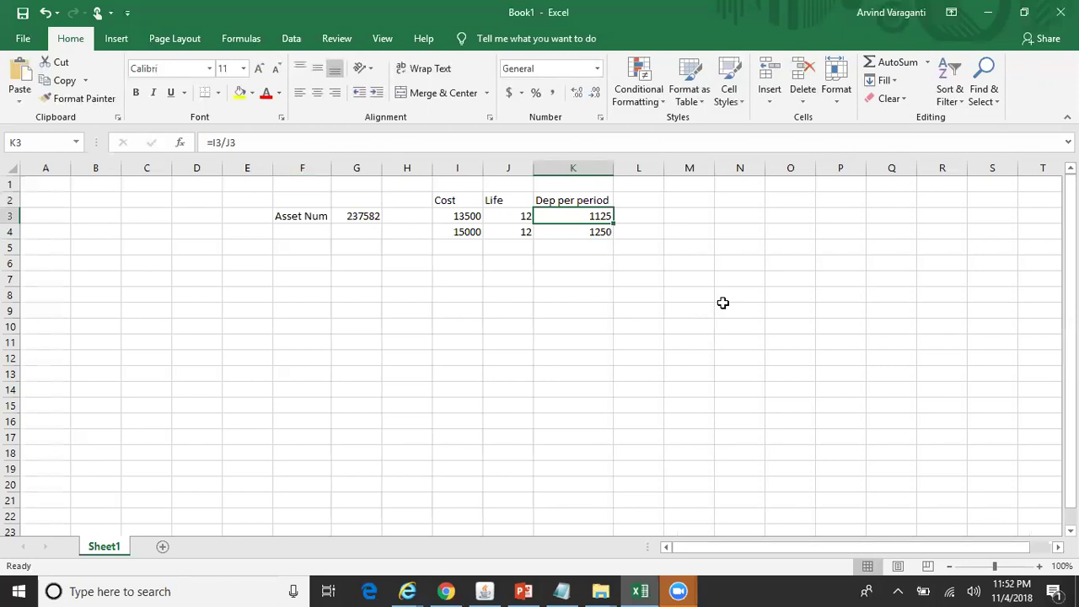
# - Calculate the difference between the new and old depreciation per period in M3 with =1250-1125
pyautogui.press('Right')
pyautogui.press('Down')
pyautogui.press('Right')
pyautogui.press('Up')
pyautogui.write('=1250')
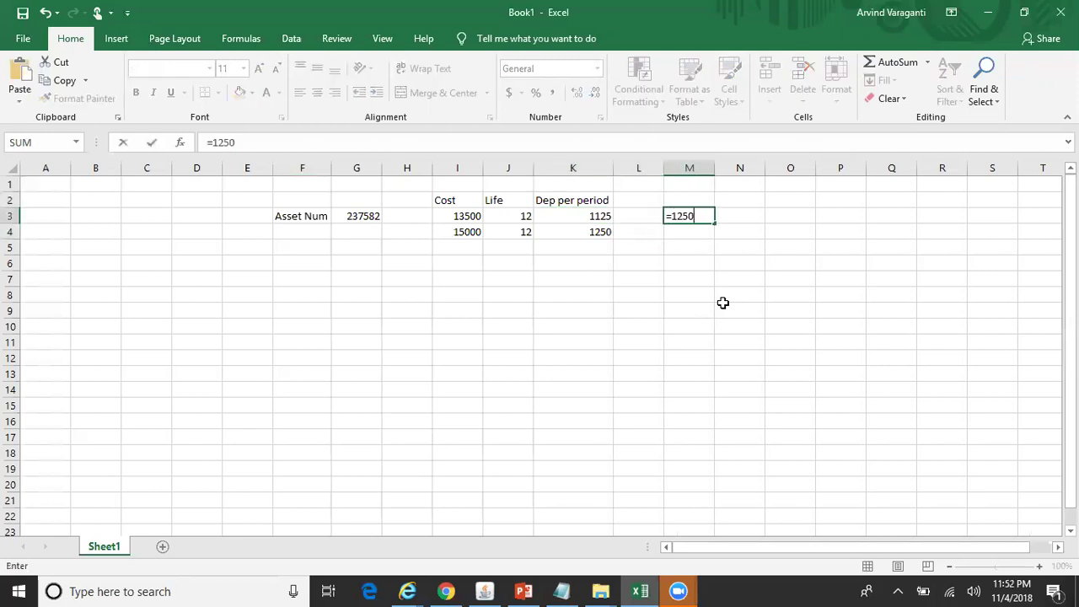
pyautogui.write('-1125')
pyautogui.press('Return')
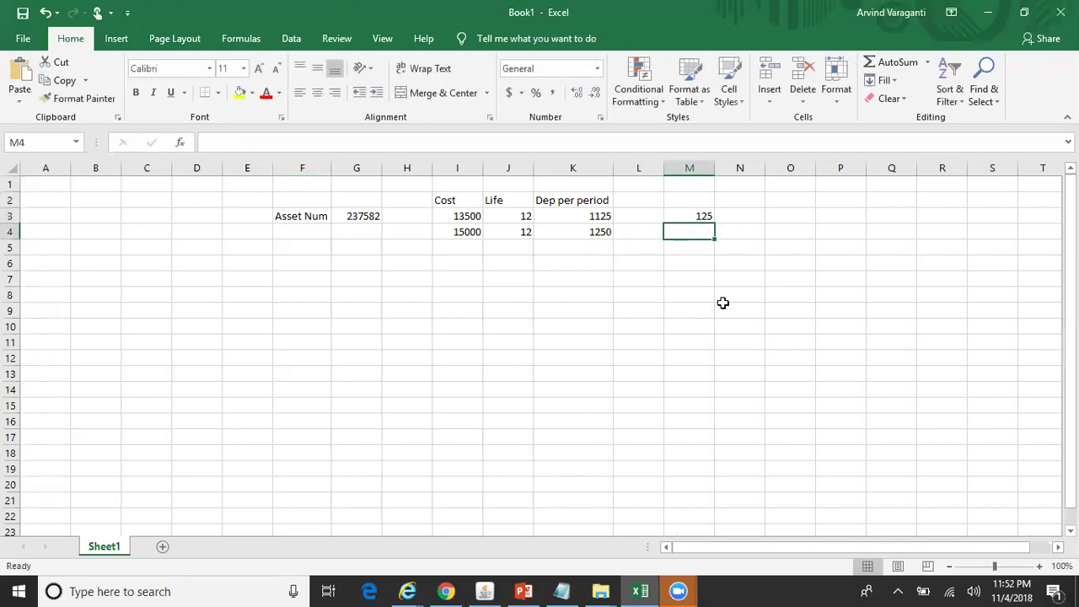
pyautogui.press('Up')
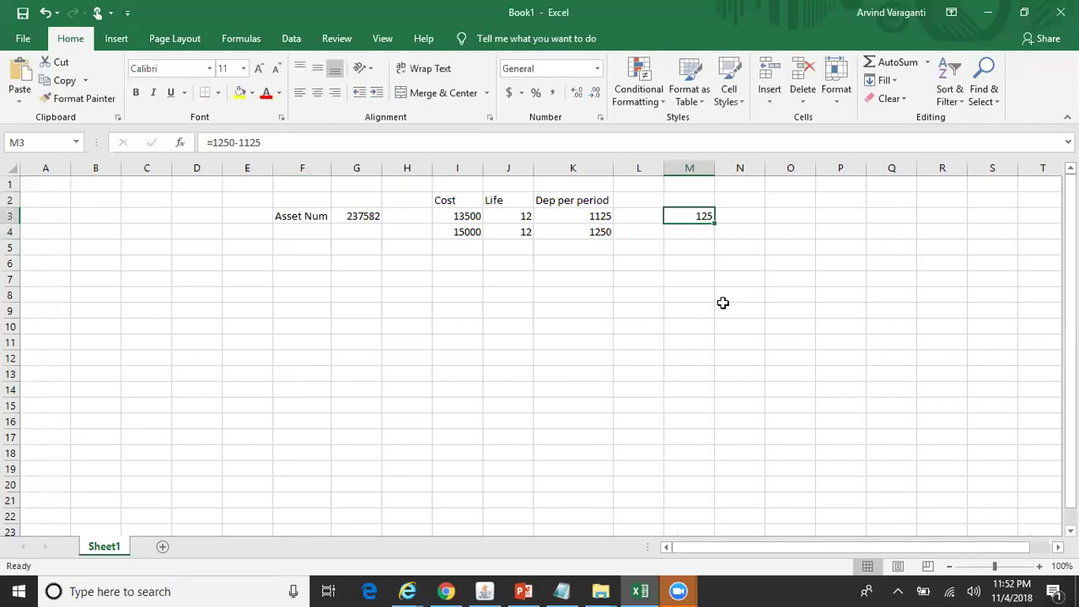
pyautogui.press('Down')
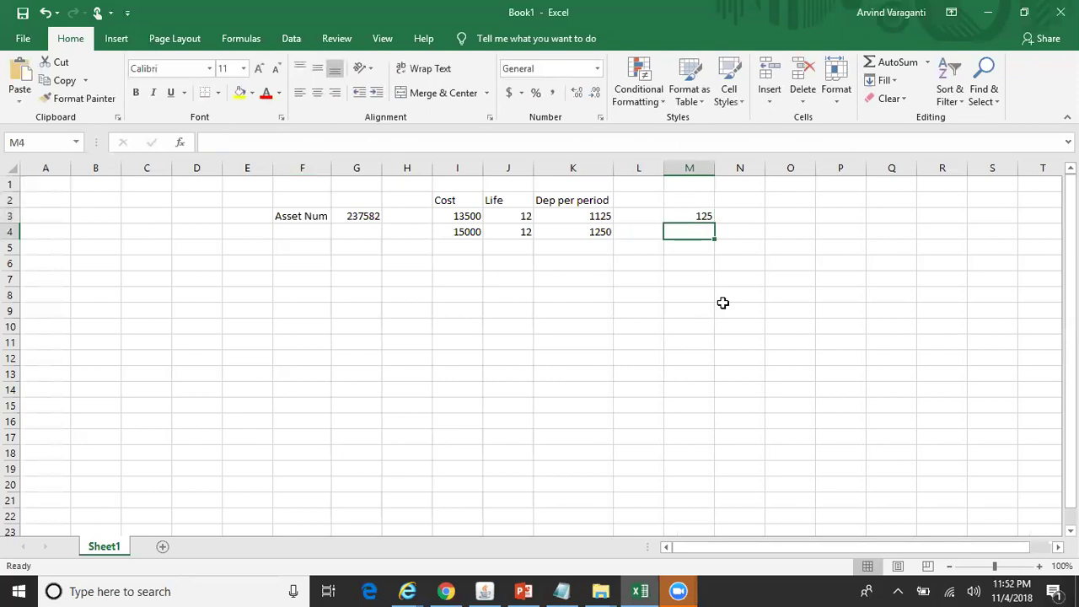
# - Add the catch-up difference to the new depreciation per period in L4 with =K4+M3
pyautogui.press('Down')
pyautogui.press('Up')
pyautogui.press('Left')
pyautogui.press('Left')
pyautogui.press('Right')
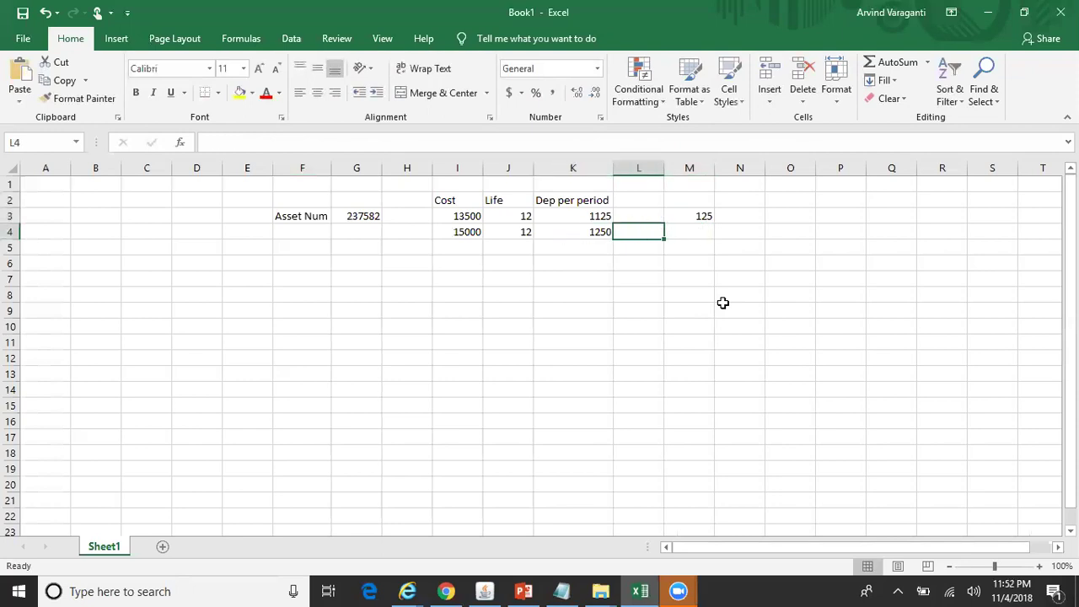
pyautogui.write('=')
pyautogui.press('Left')
pyautogui.write('+')
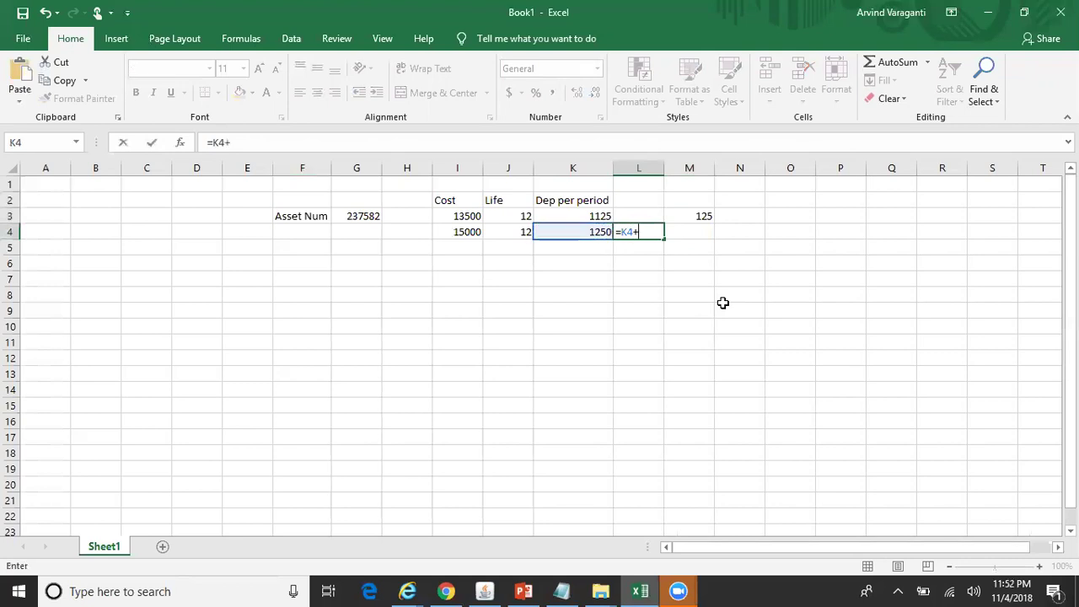
pyautogui.press('Right')
pyautogui.press('Up')
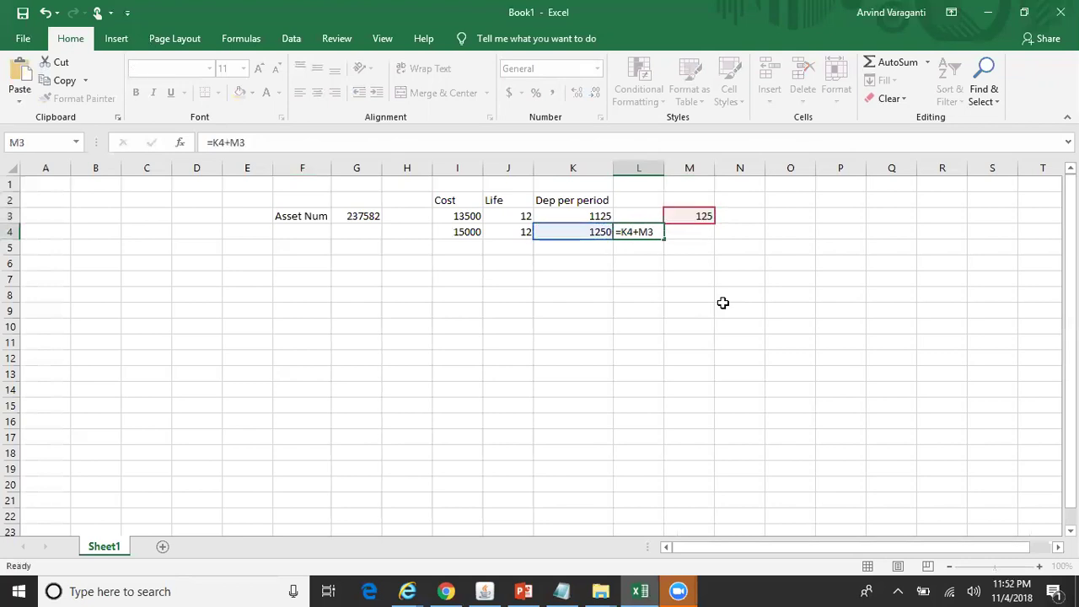
pyautogui.press('Return')
pyautogui.press('Up')
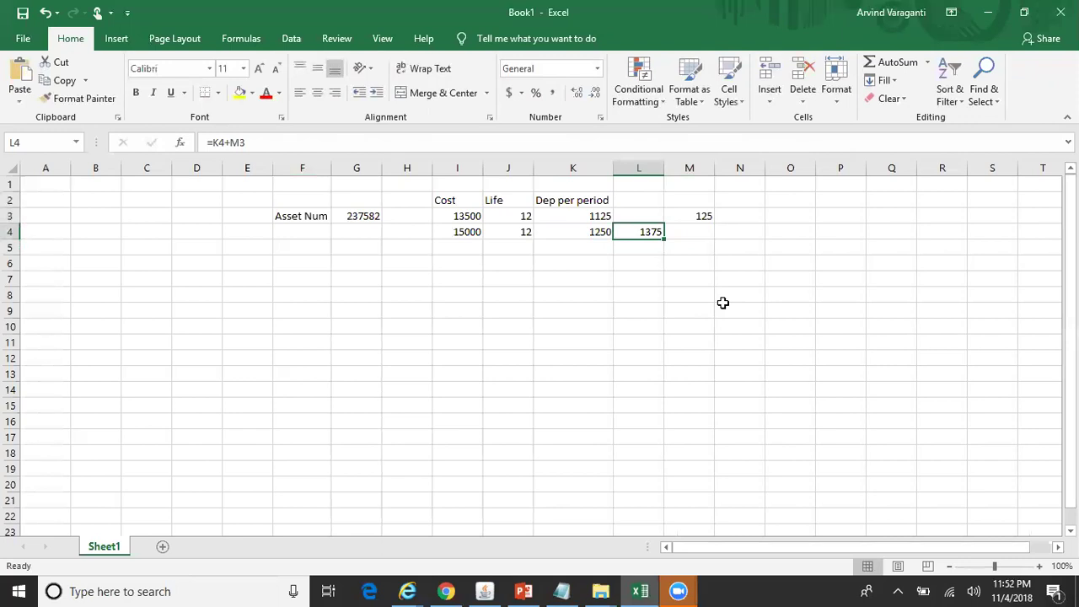
# - Enter 1250 as the depreciation for the following two periods in L5 and L6
pyautogui.press('Down')
pyautogui.write('1250')
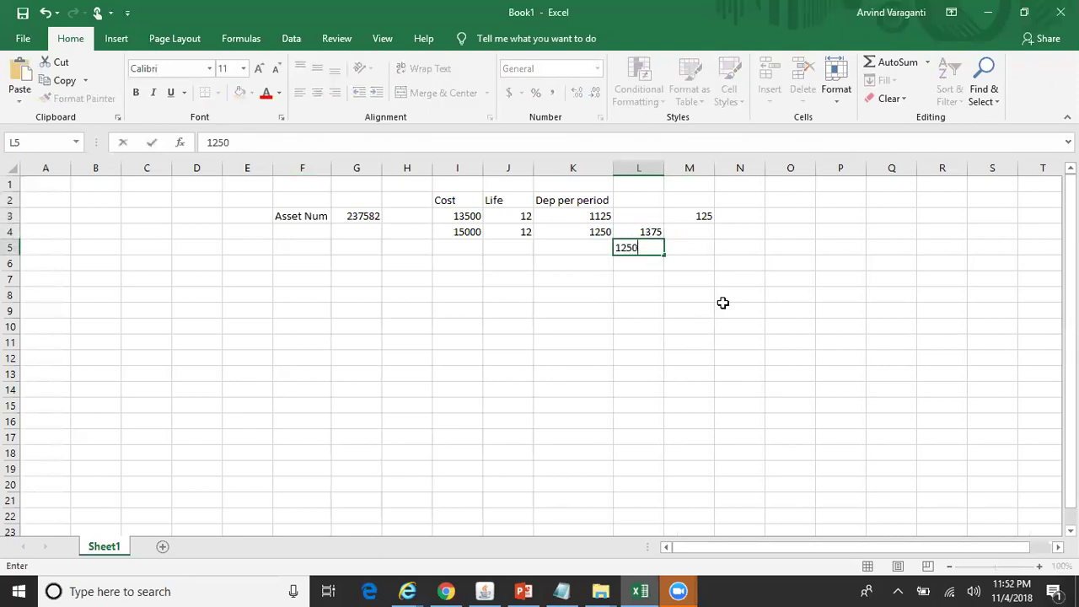
pyautogui.press('Return')
pyautogui.write('1250')
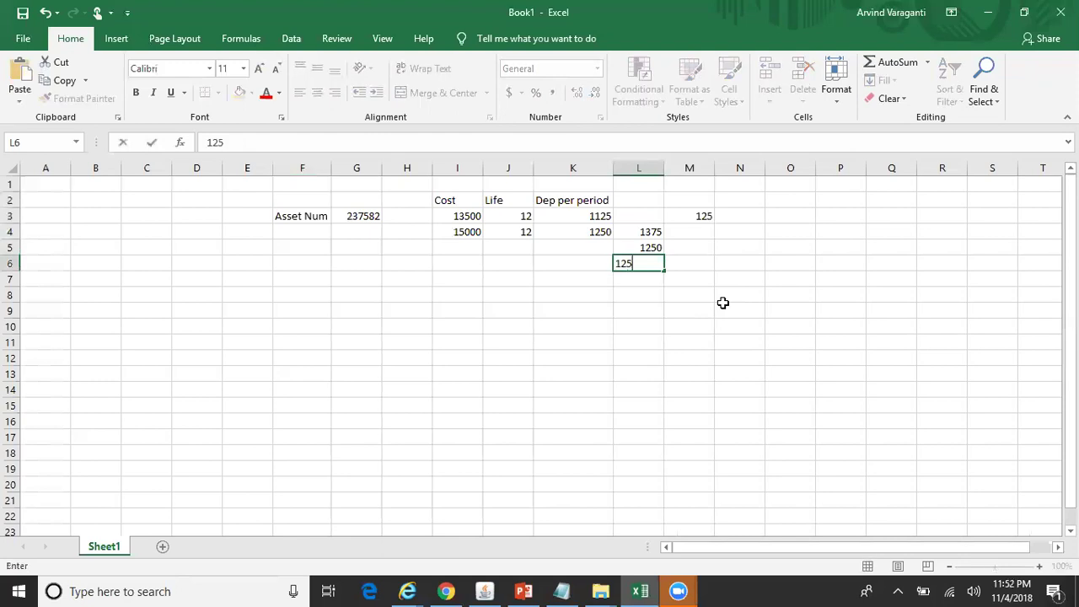
pyautogui.press('Return')
# - Review the original depreciation in K3 and the period amounts listed in column L
pyautogui.press('Up')
pyautogui.press('Up')
pyautogui.press('Up')
pyautogui.press('Down')
pyautogui.press('Up')
pyautogui.press('Up')
pyautogui.press('Left')
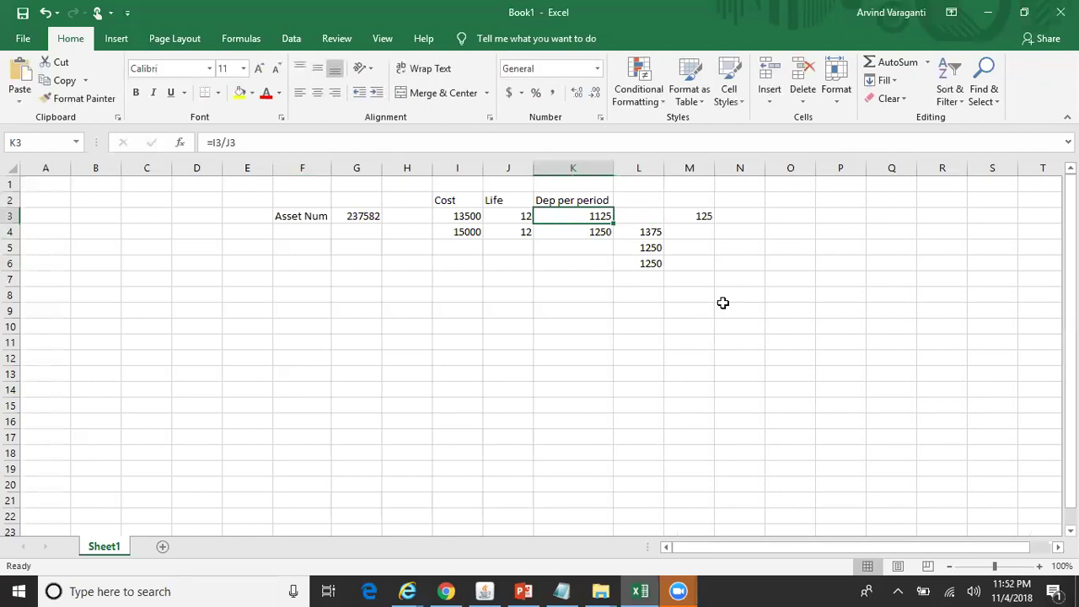
pyautogui.press('Down')
pyautogui.press('Right')
pyautogui.press('Down')
pyautogui.press('Down')
pyautogui.press('Down')
pyautogui.press('Down')
# - Copy the 1250 in L5 into cells L6 through L14 to fill the remaining periods
pyautogui.press('Up')
pyautogui.press('Up')
pyautogui.press('Up')
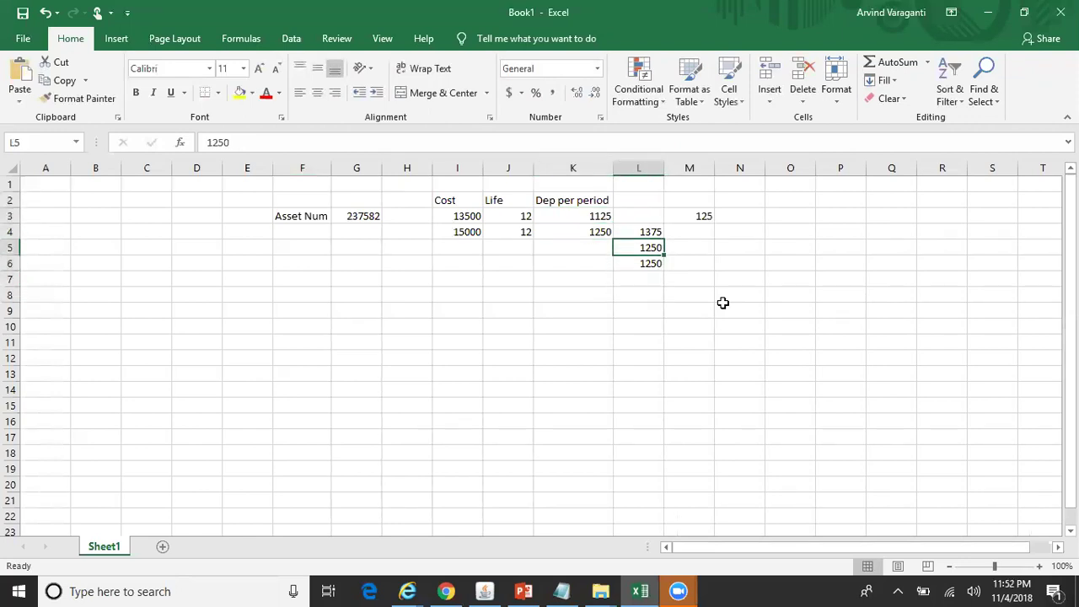
pyautogui.hotkey('ctrl', 'c')
pyautogui.press('Down')
pyautogui.hotkey('shift', 'Down')
pyautogui.hotkey('shift', 'Down')
pyautogui.hotkey('shift', 'Down')
pyautogui.hotkey('shift', 'Down')
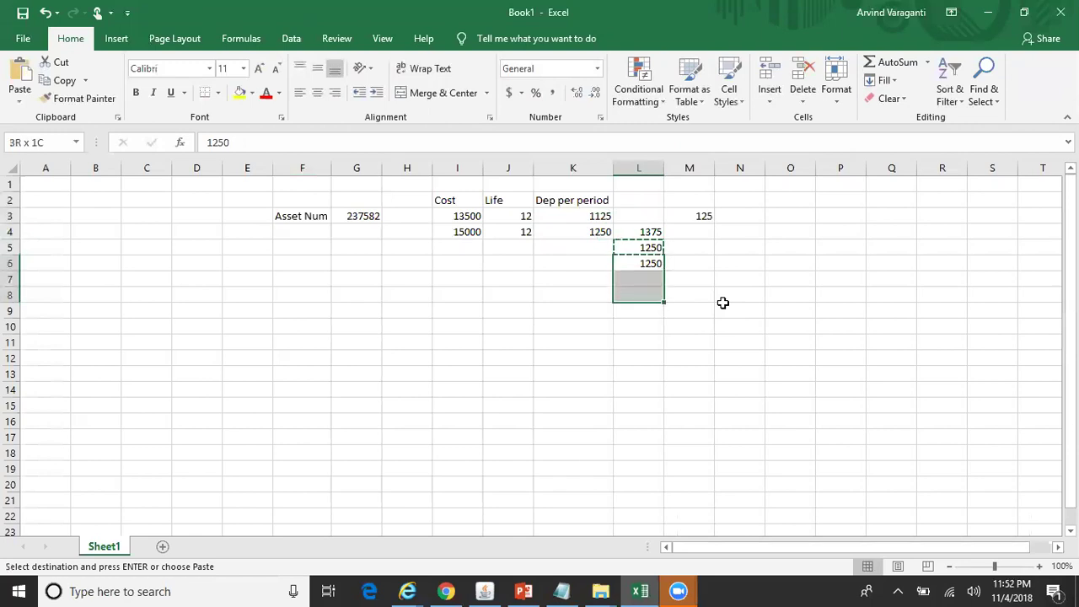
pyautogui.hotkey('shift', 'Down')
pyautogui.hotkey('shift', 'Down')
pyautogui.hotkey('shift', 'Down')
pyautogui.hotkey('shift', 'Down')
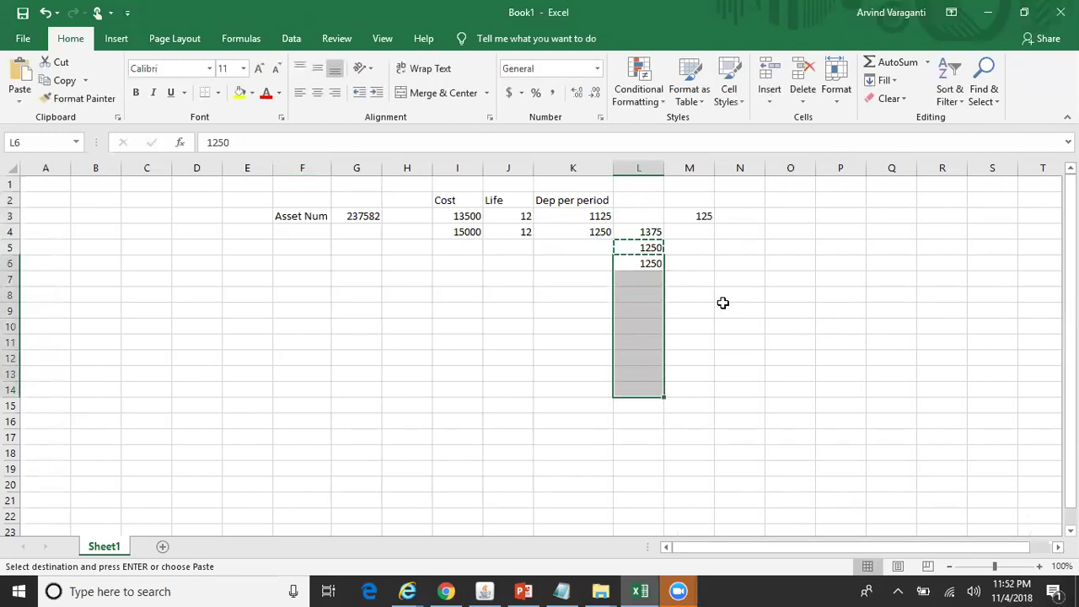
pyautogui.hotkey('ctrl', 'v')
pyautogui.press('Escape')
pyautogui.press('Up')
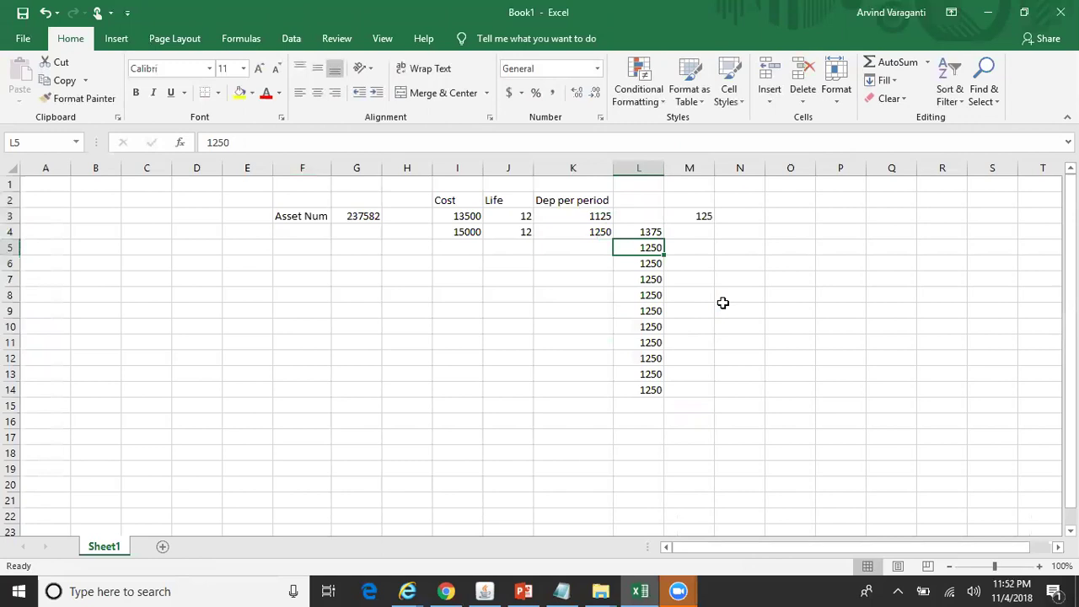
# - Select L5:L14 to check the count and sum of the regular depreciation amounts
pyautogui.hotkey('shift', 'Down')
pyautogui.hotkey('shift', 'Down')
pyautogui.hotkey('shift', 'Down')
pyautogui.hotkey('shift', 'Down')
pyautogui.hotkey('shift', 'Down')
pyautogui.hotkey('shift', 'Down')
pyautogui.hotkey('shift', 'Down')
pyautogui.hotkey('shift', 'Down')
pyautogui.hotkey('shift', 'Down')
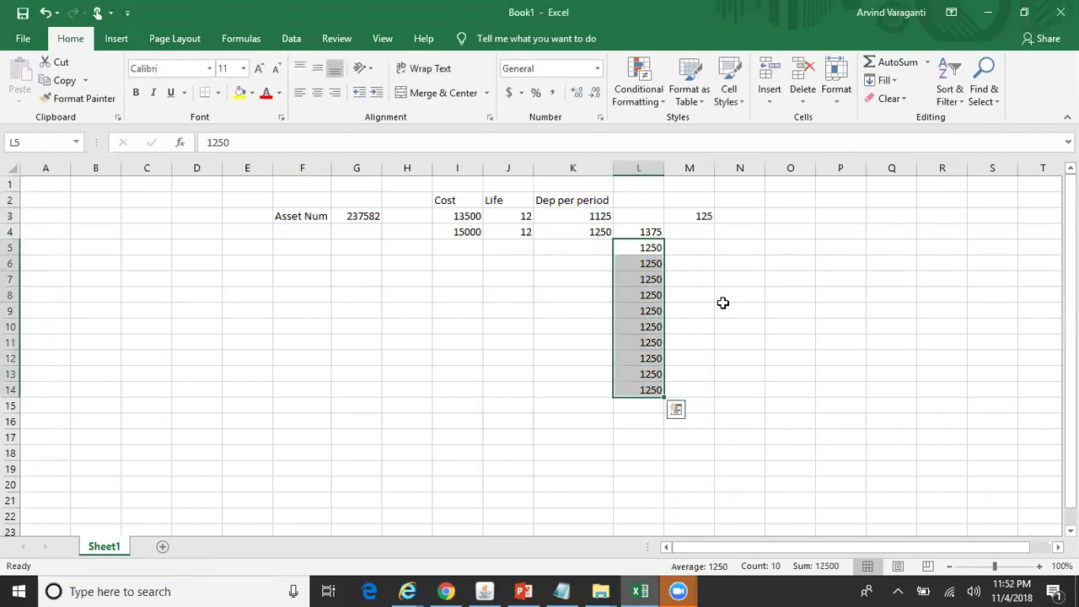
# - Select L4:L14 together with K3 to check the total depreciation over the asset's full life
pyautogui.press('Down')
pyautogui.press('Down')
pyautogui.press('Down')
pyautogui.press('Down')
pyautogui.press('Down')
pyautogui.press('Down')
pyautogui.press('Down')
pyautogui.press('Down')
pyautogui.press('Down')
pyautogui.press('Down')
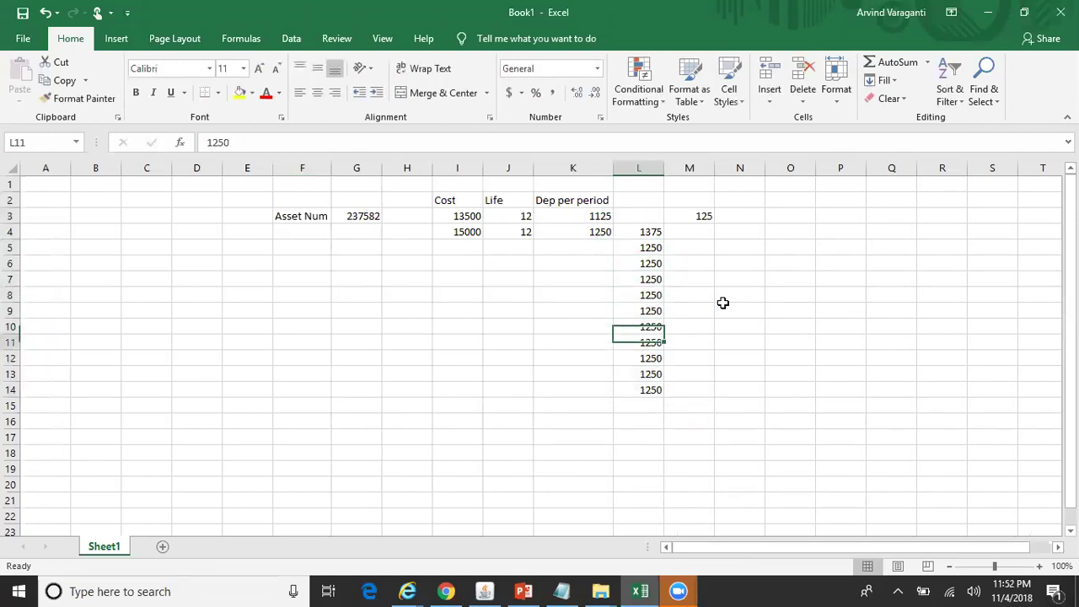
pyautogui.press('Up')
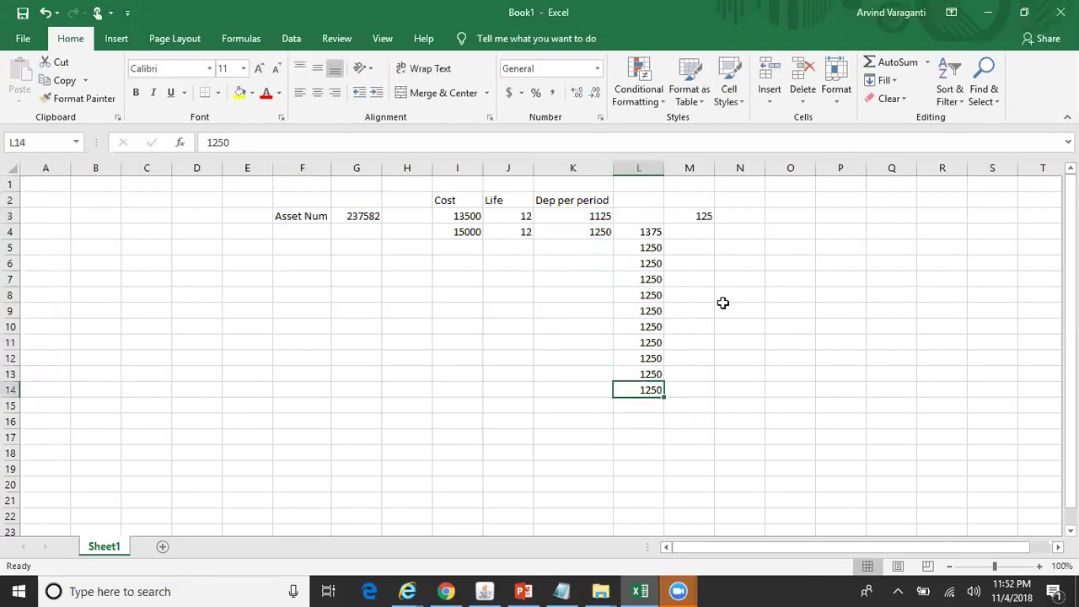
pyautogui.hotkey('shift', 'Up')
pyautogui.hotkey('shift', 'Up')
pyautogui.hotkey('shift', 'Up')
pyautogui.hotkey('shift', 'Up')
pyautogui.hotkey('shift', 'Up')
pyautogui.hotkey('shift', 'Up')
pyautogui.hotkey('shift', 'Up')
pyautogui.hotkey('shift', 'Up')
pyautogui.hotkey('shift', 'Up')
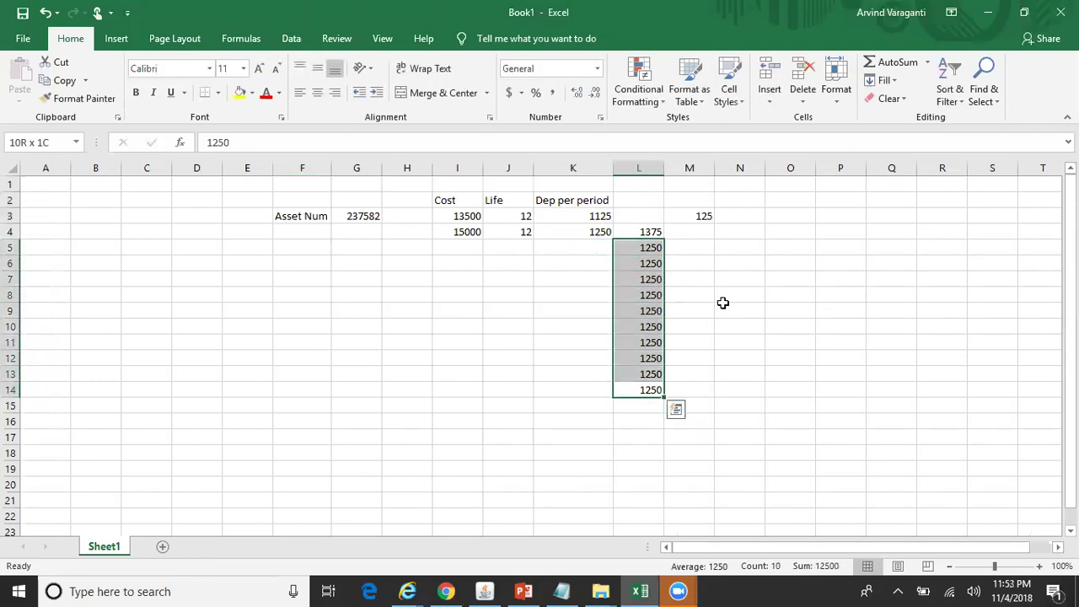
pyautogui.hotkey('shift', 'Up')
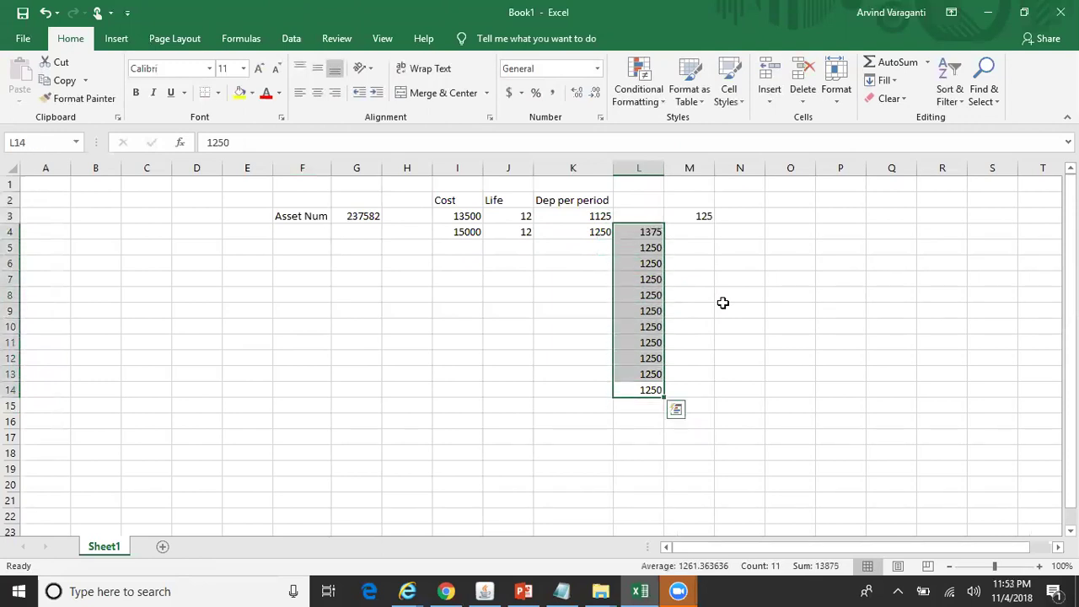
pyautogui.keyDown('ctrl'); pyautogui.click(596, 216); pyautogui.keyUp('ctrl')
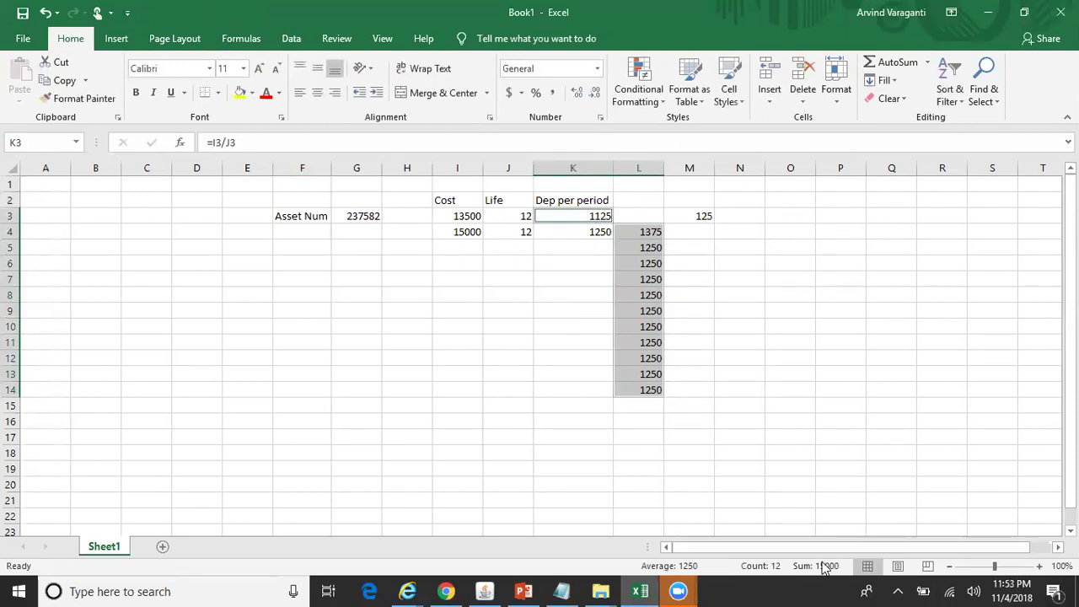
# - Examine the adjusted cost in I4, its depreciation per period in K4 and the catch-up amount in L4
pyautogui.click(463, 234)
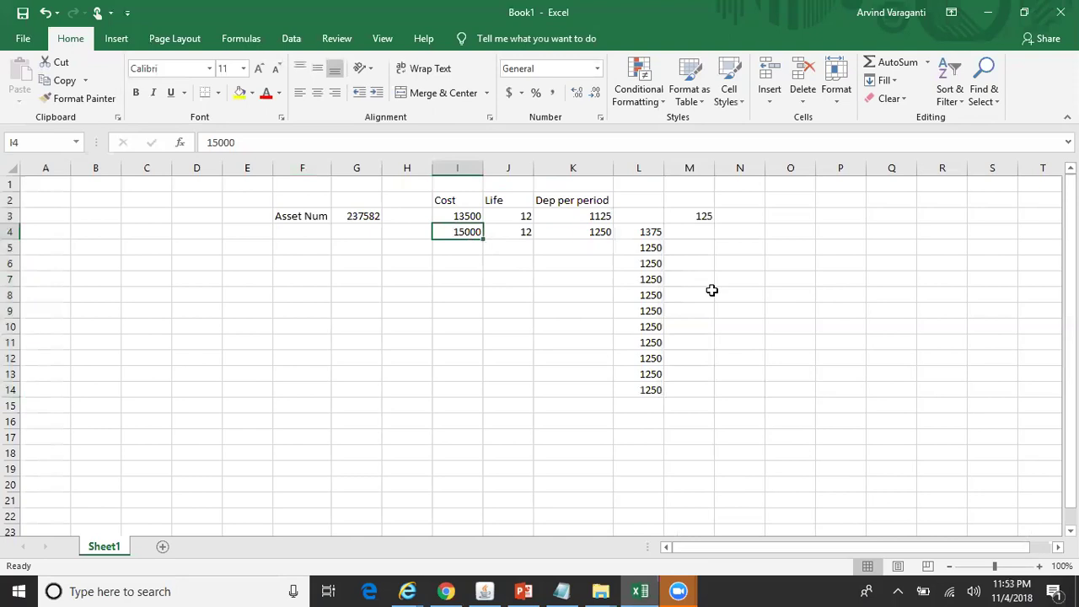
pyautogui.click(588, 232)
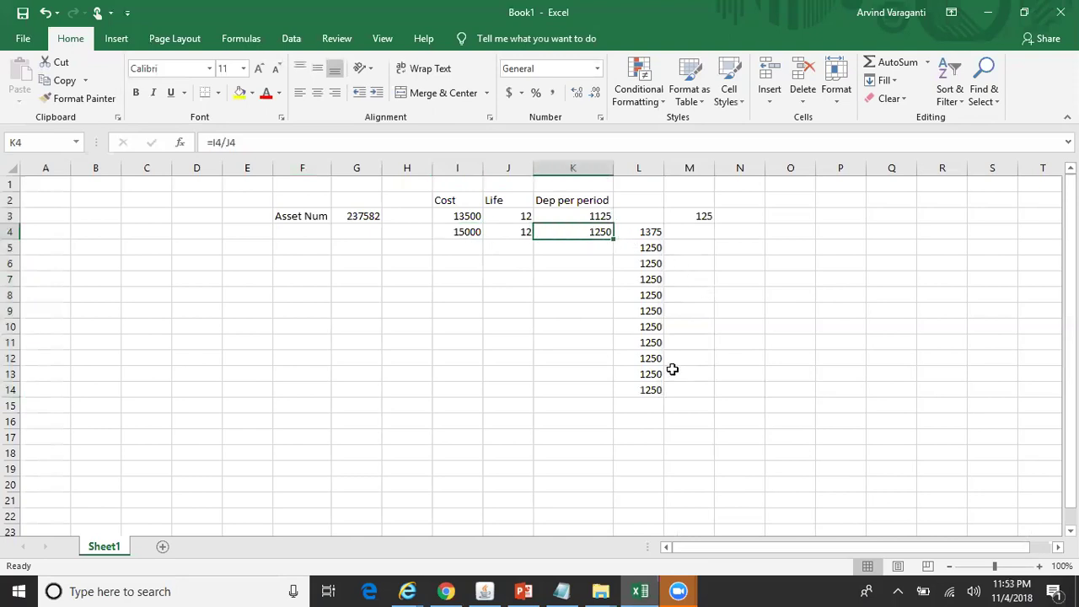
pyautogui.press('Left')
pyautogui.press('Right')
pyautogui.press('Right')
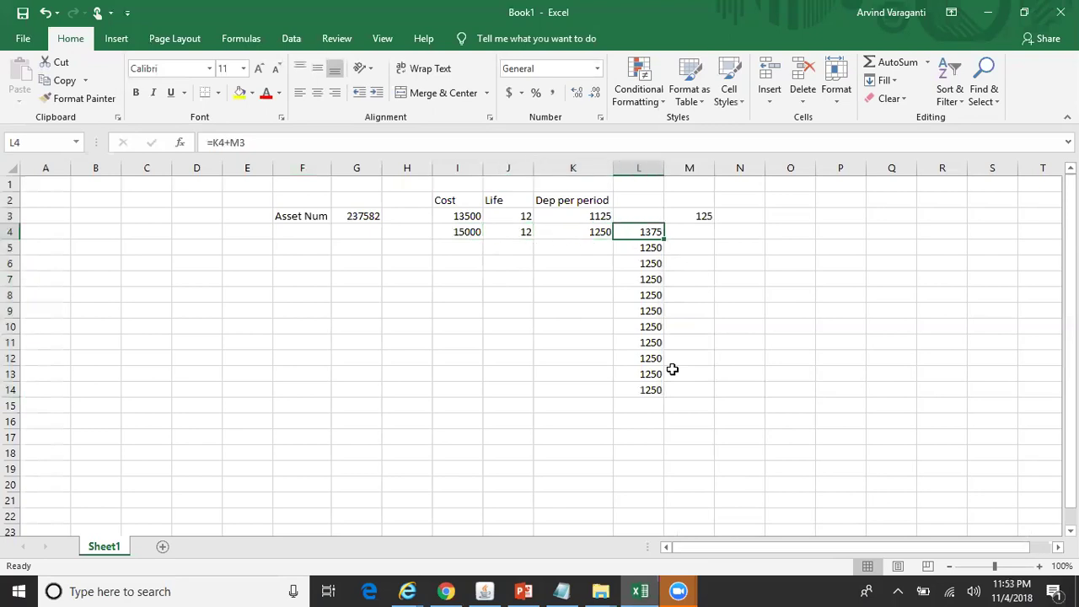
# - Switch to Oracle Applications, close the Assets window and collapse all function groups in the Navigator
pyautogui.click(485, 591)
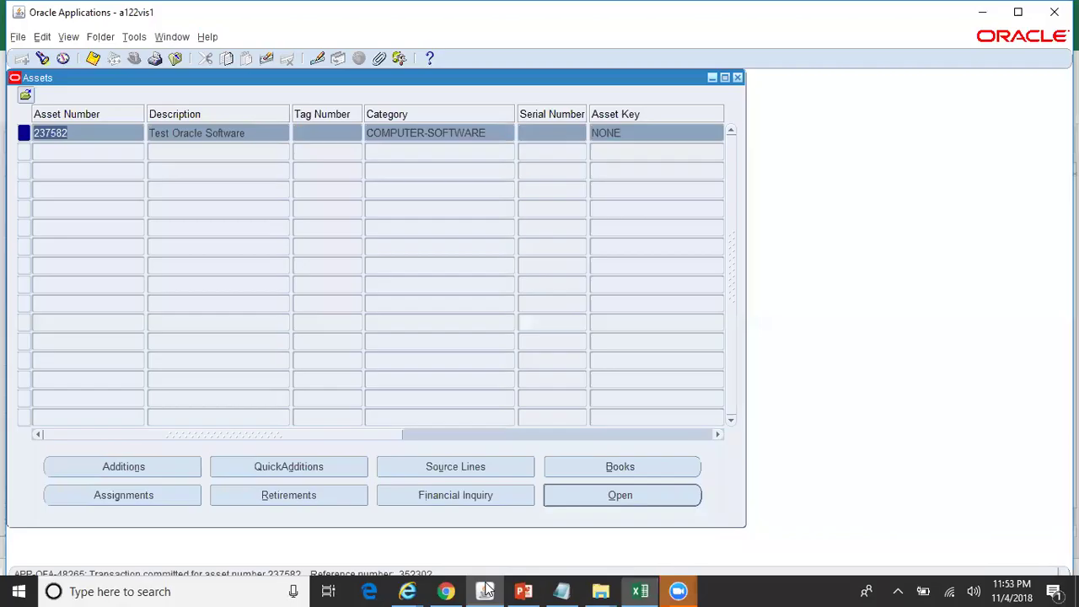
pyautogui.click(738, 77)
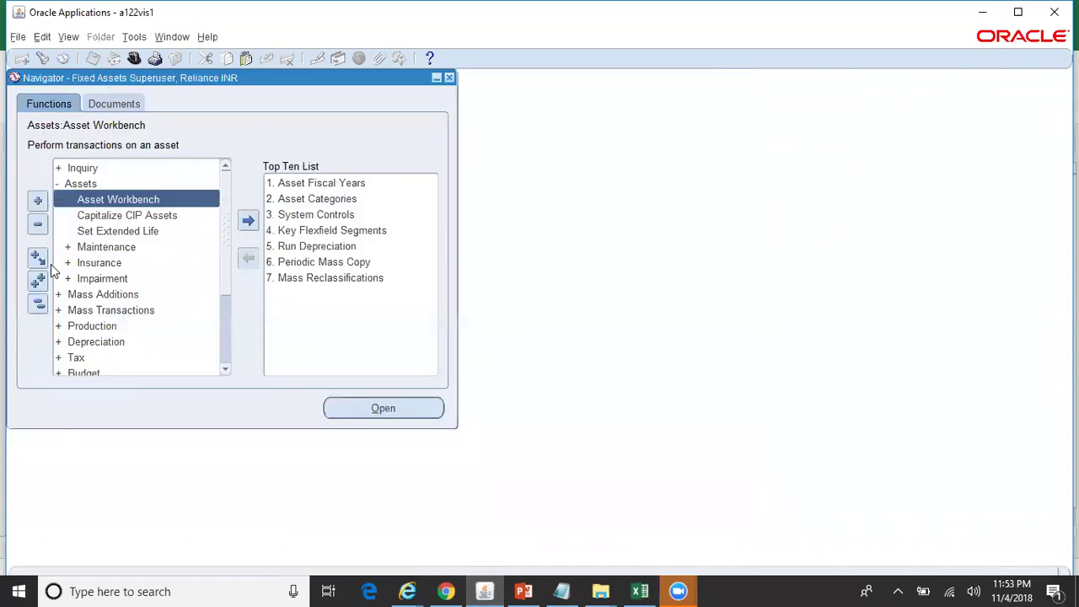
pyautogui.click(37, 306)
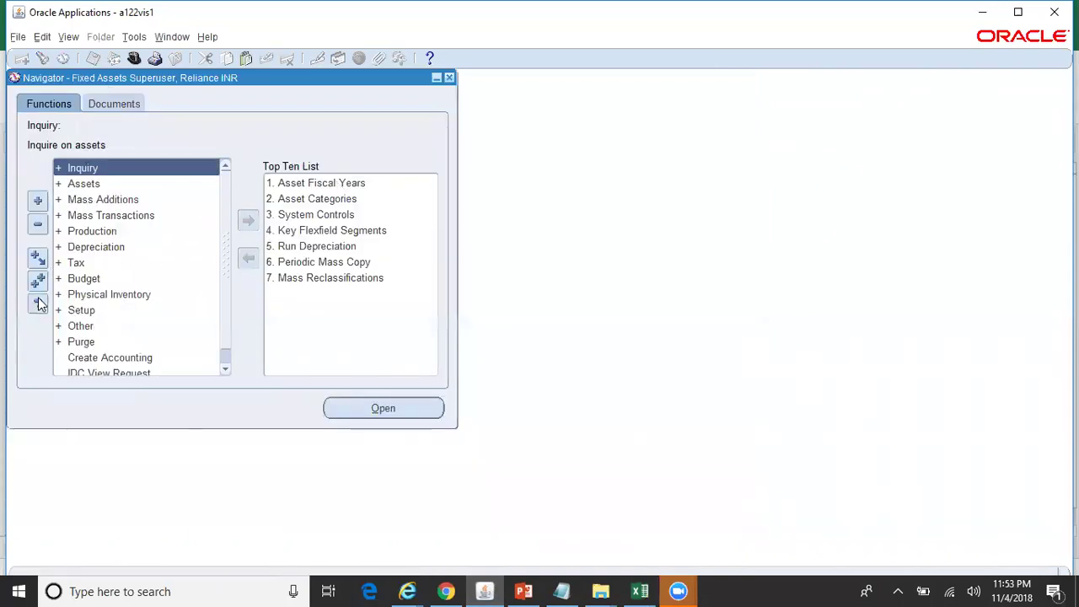
# - Run depreciation for book RELIANCE CORP, period NOV-18, leaving the period open, and acknowledge the submitted requests
pyautogui.doubleClick(100, 247)
pyautogui.doubleClick(132, 262)
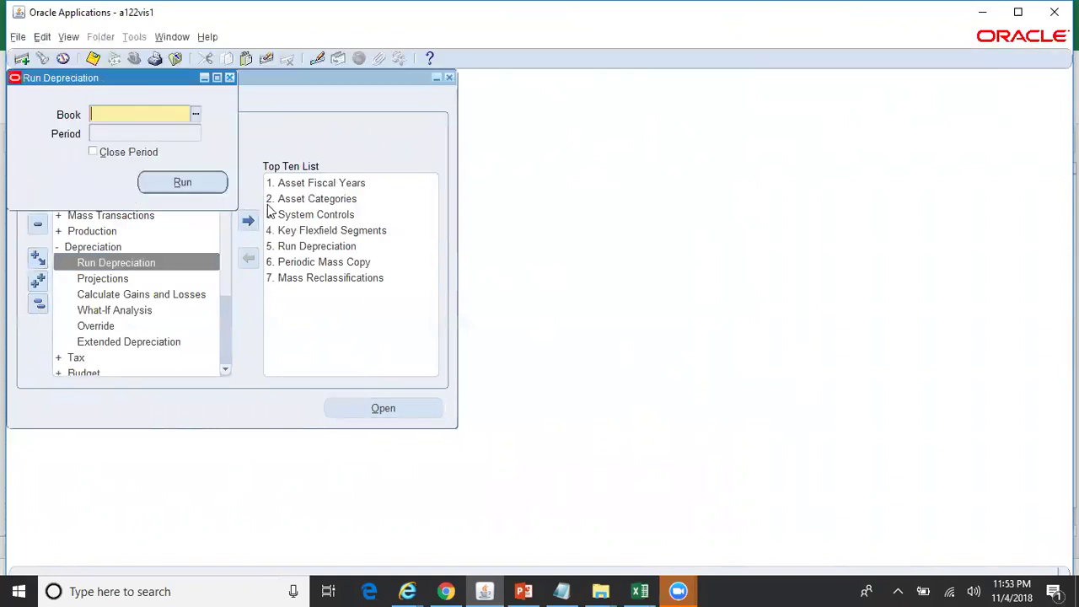
pyautogui.write('reliance')
pyautogui.press('Tab')
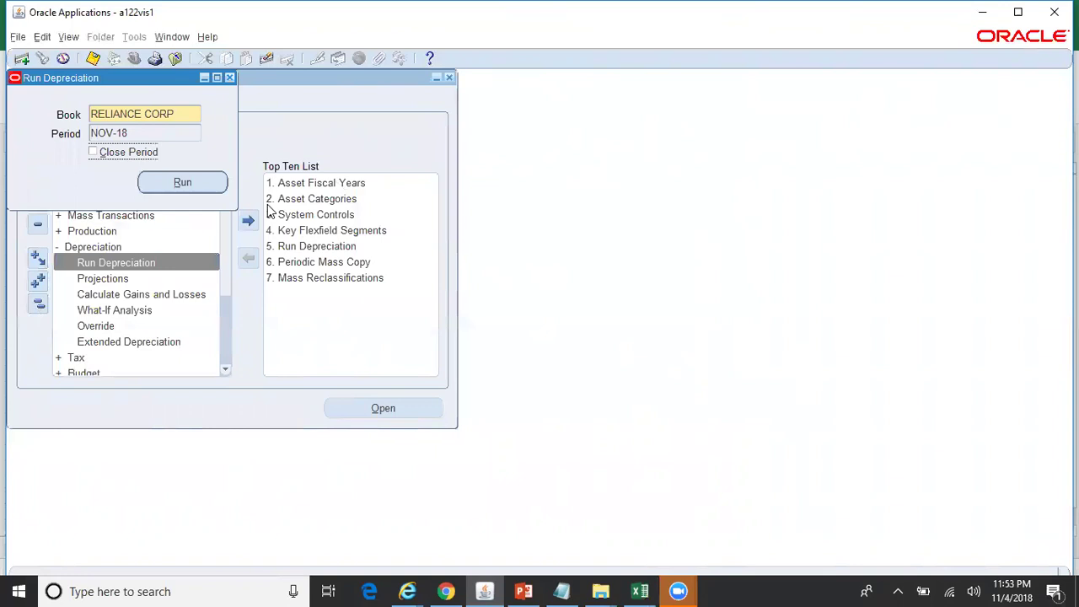
pyautogui.moveTo(163, 80); pyautogui.dragTo(458, 120)
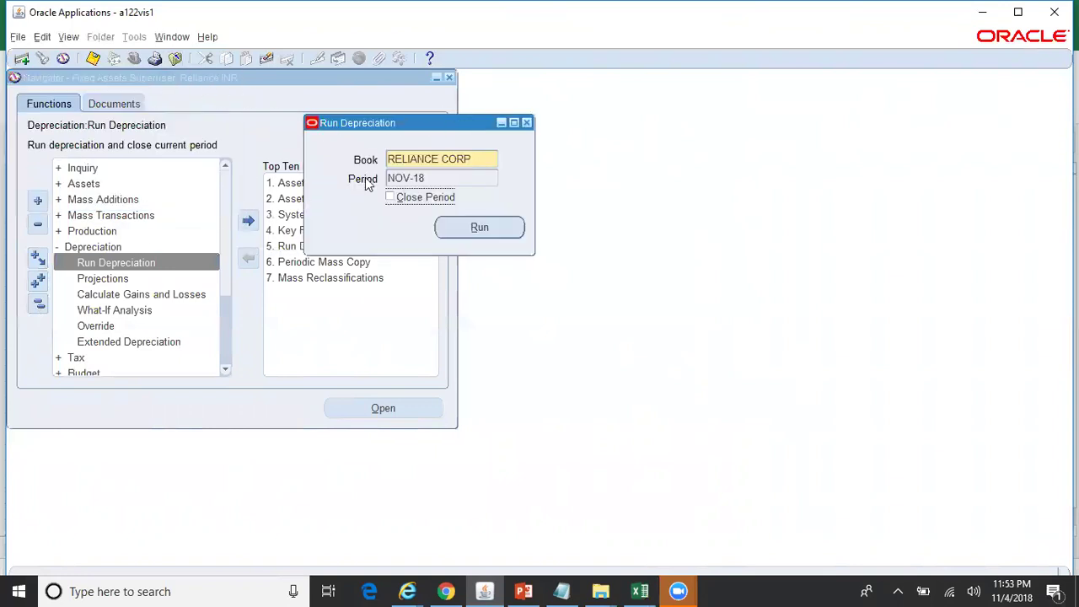
pyautogui.click(478, 157)
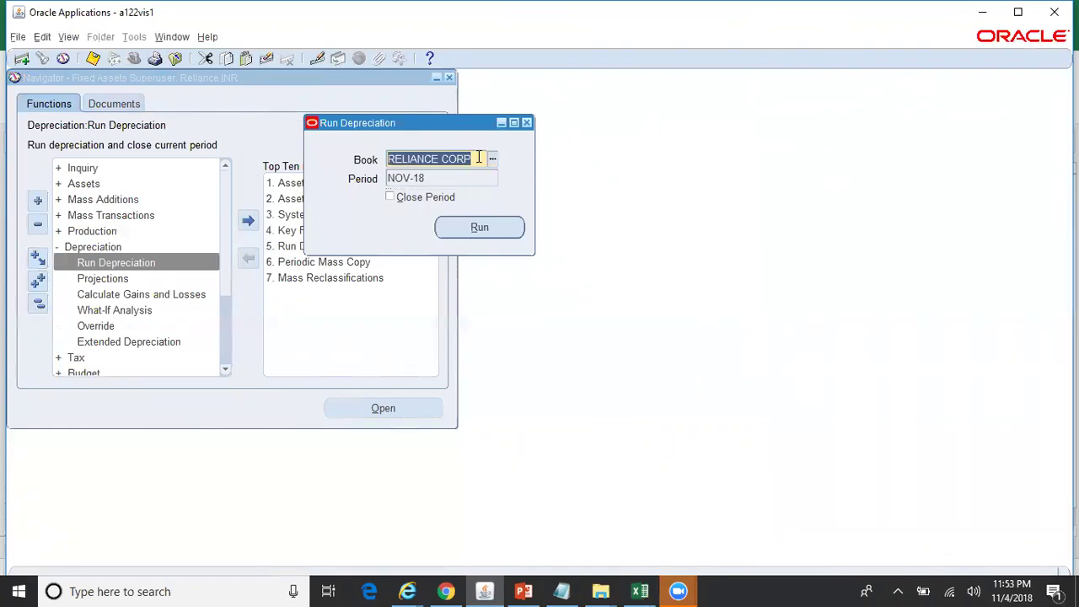
pyautogui.click(484, 228)
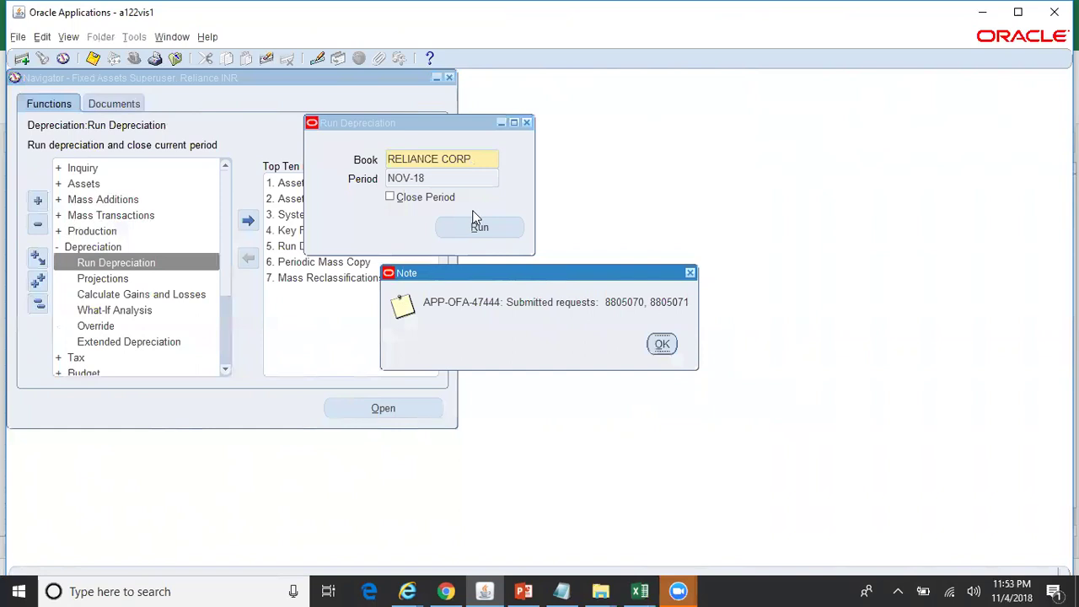
pyautogui.click(657, 343)
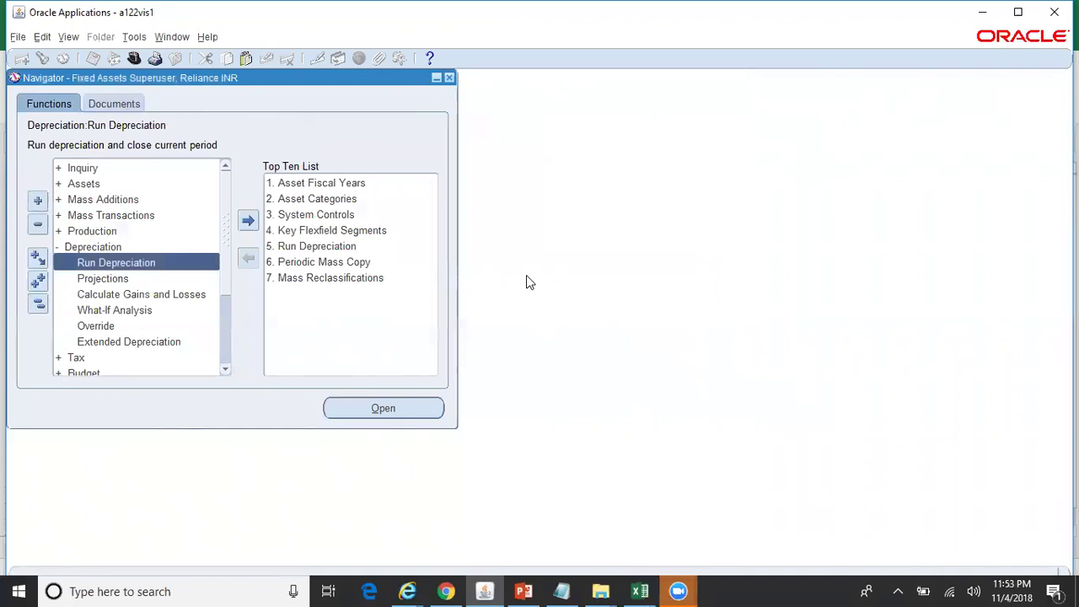
# - Find all my requests, refresh the list repeatedly to monitor the depreciation run, and close the Requests window
pyautogui.hotkey('alt', 'v')
pyautogui.press('r')
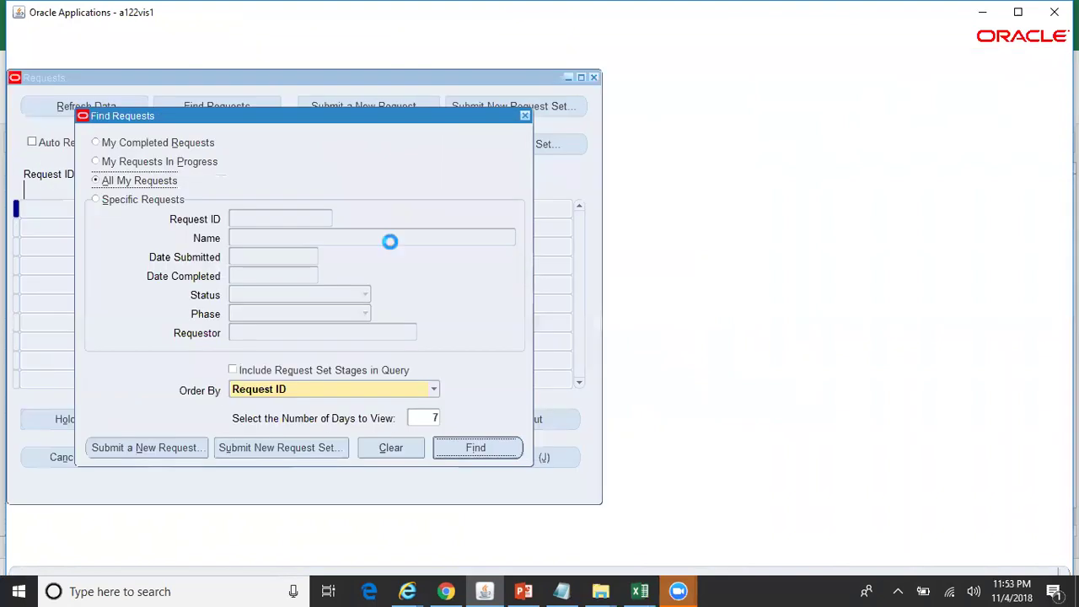
pyautogui.press('Return')
pyautogui.click(86, 105)
pyautogui.click(86, 105)
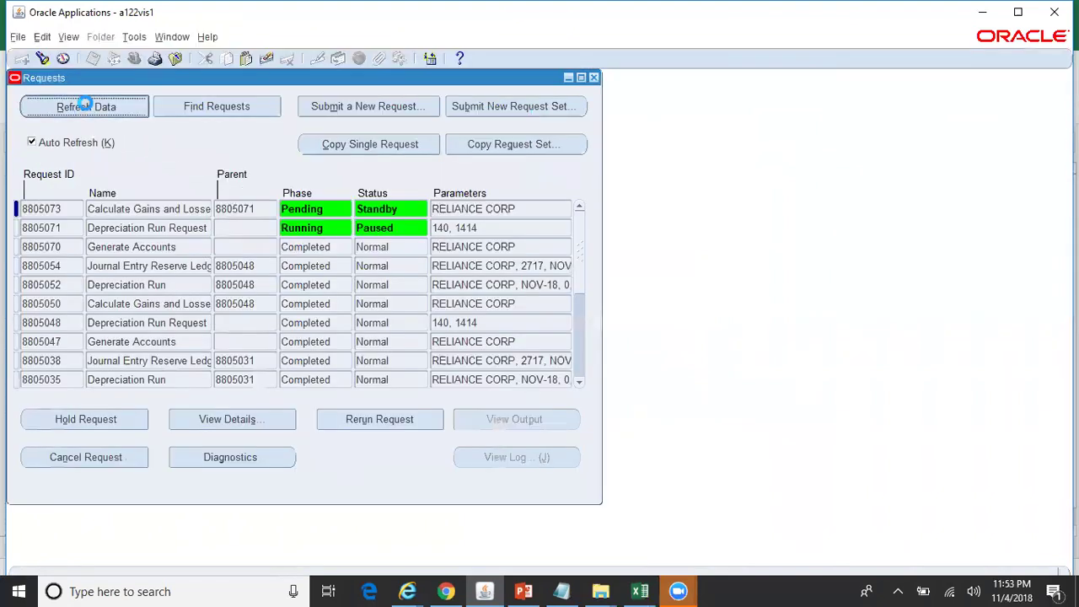
pyautogui.click(86, 105)
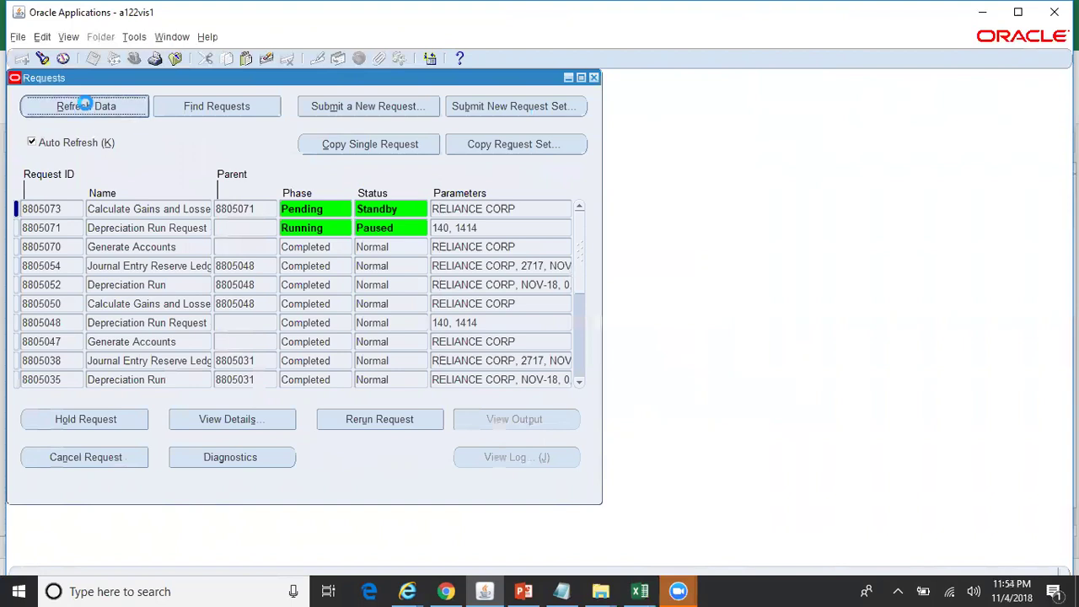
pyautogui.click(86, 105)
pyautogui.click(87, 107)
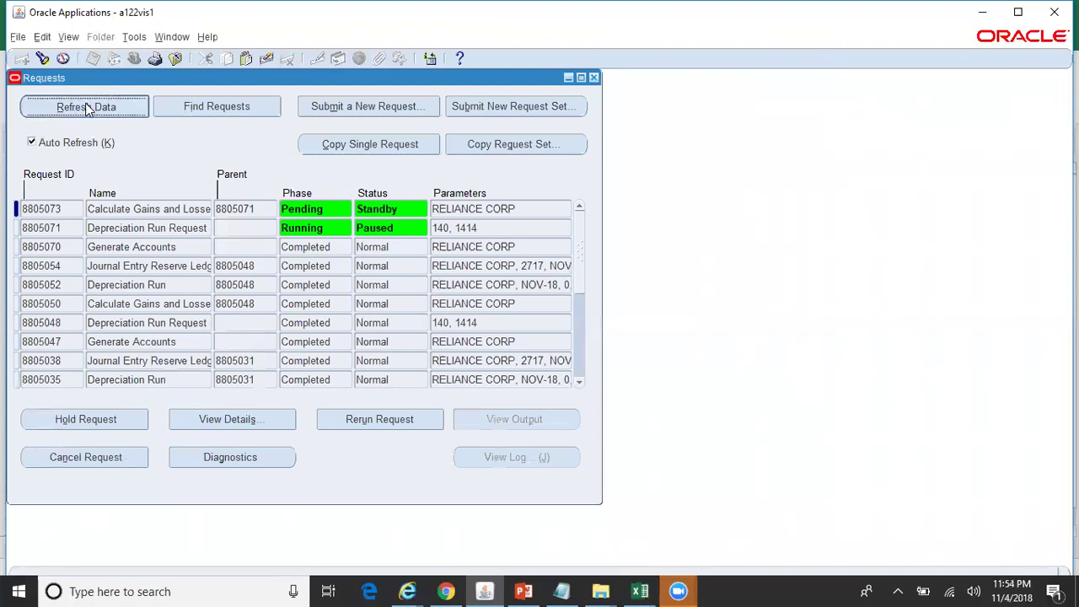
pyautogui.click(86, 105)
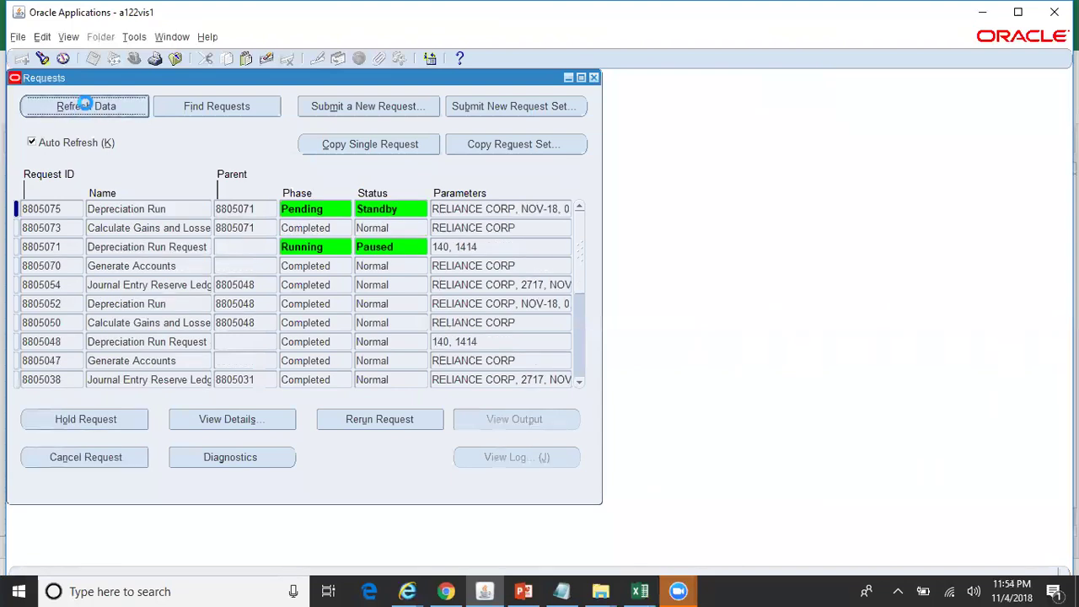
pyautogui.click(86, 106)
pyautogui.click(86, 106)
pyautogui.click(86, 106)
pyautogui.click(95, 115)
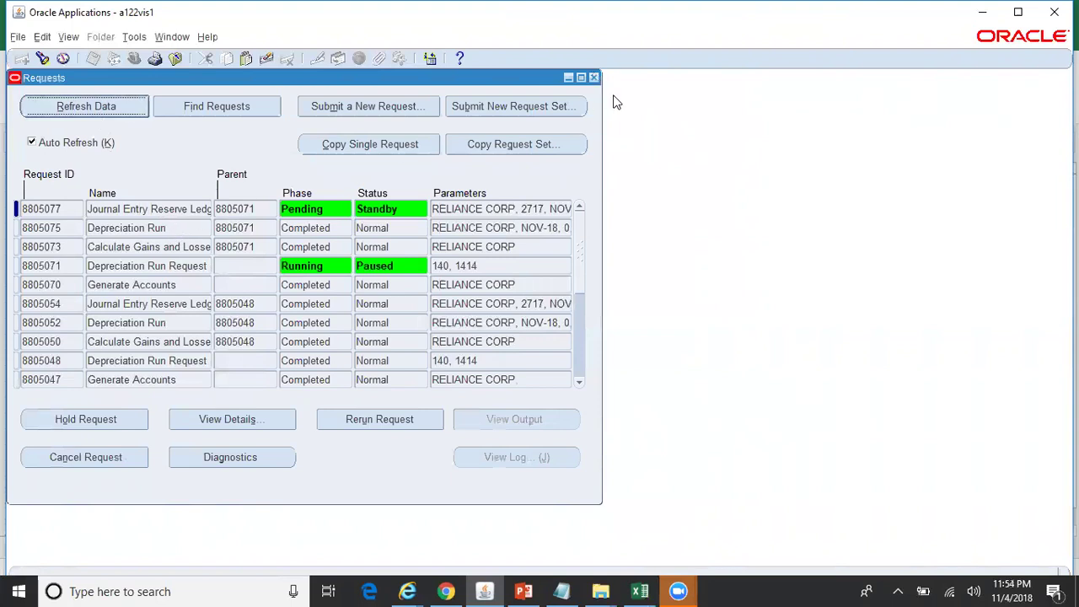
pyautogui.click(594, 78)
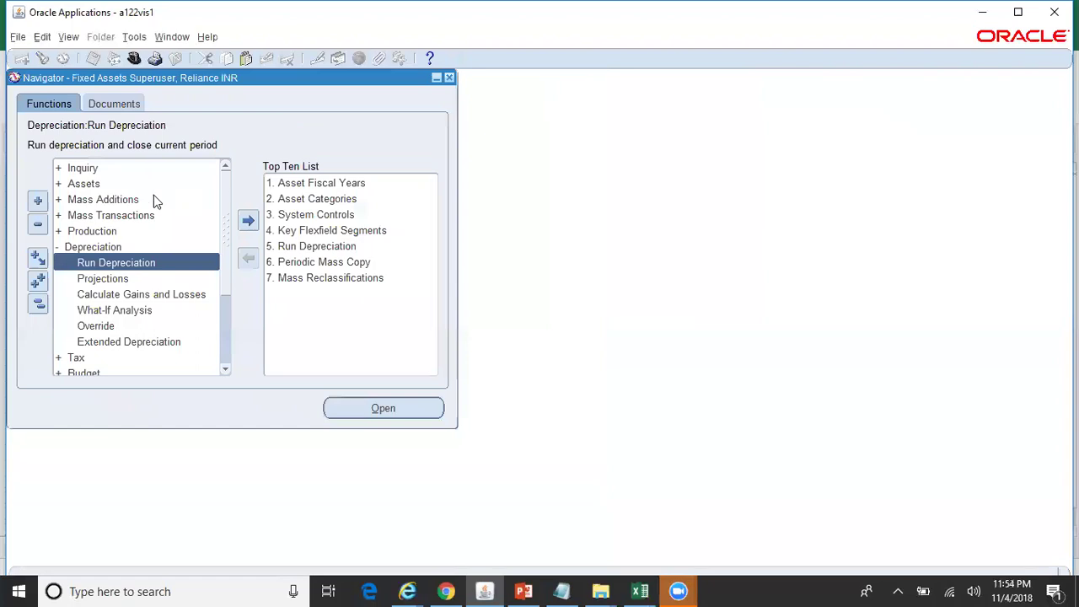
# - Open the Asset Workbench and find asset 237582
pyautogui.doubleClick(113, 183)
pyautogui.doubleClick(132, 197)
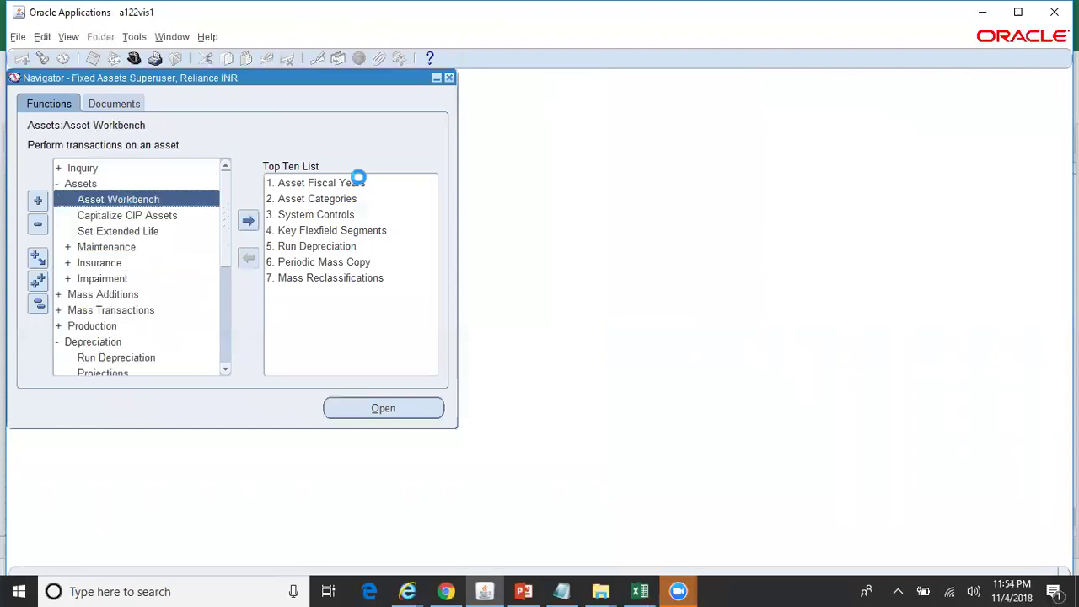
pyautogui.click(561, 591)
pyautogui.hotkey('alt', 'Tab')
pyautogui.write('237582')
pyautogui.click(613, 504)
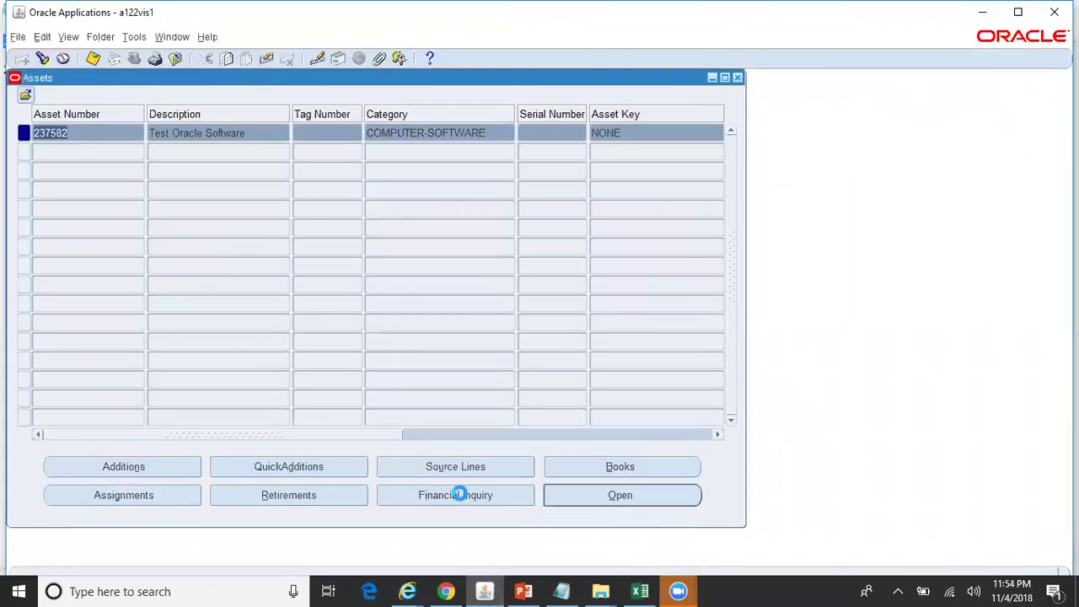
# - View asset 237582's financial information and compare its NOV-18 total depreciation with the catch-up calculation in Excel
pyautogui.click(458, 493)
pyautogui.click(241, 420)
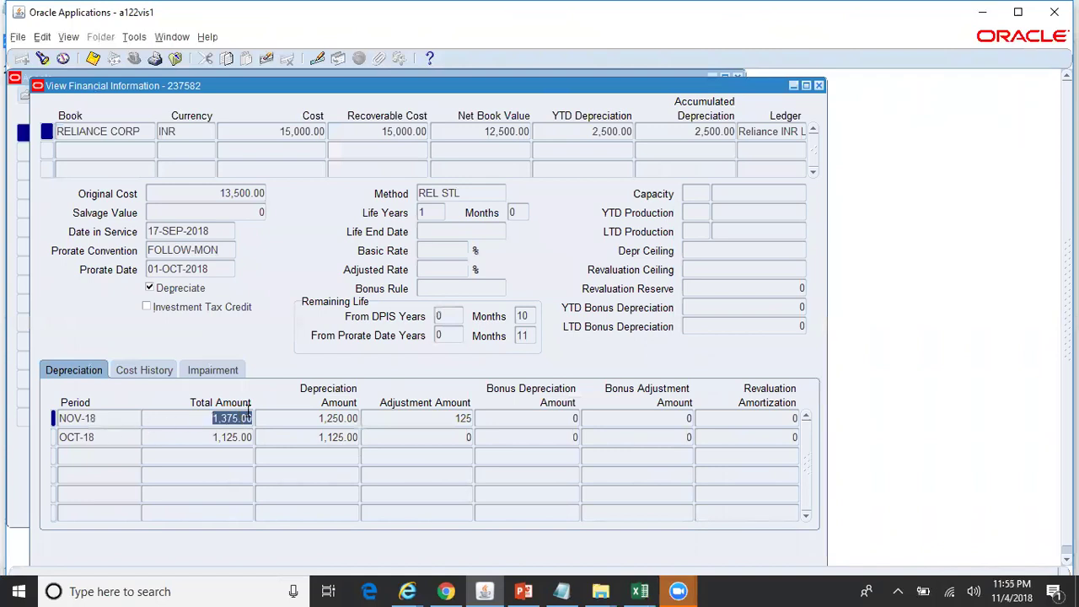
pyautogui.click(640, 591)
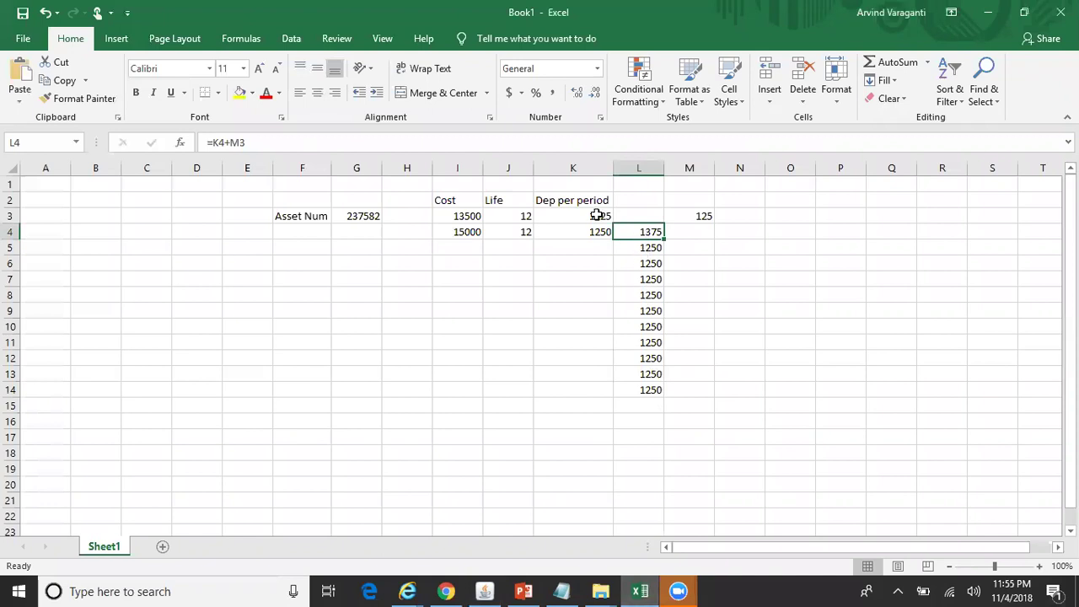
# - Select asset number 237583 in Notepad, return to Oracle Applications, close asset 237582's financial information and find asset 237583
pyautogui.click(567, 590)
pyautogui.click(48, 71)
pyautogui.moveTo(49, 71); pyautogui.dragTo(4, 70)
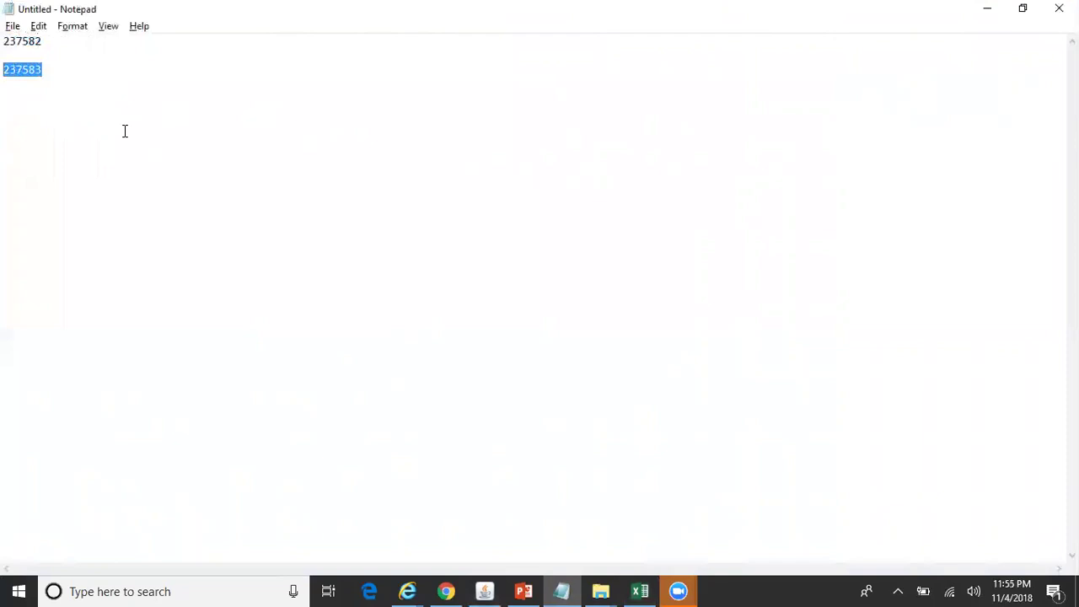
pyautogui.moveTo(483, 591)
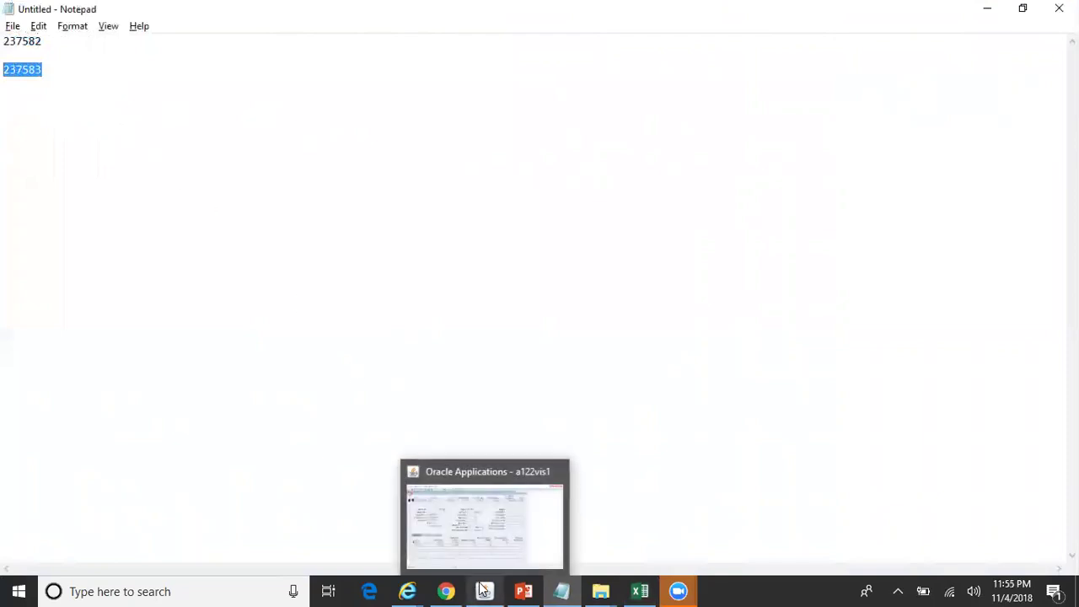
pyautogui.click(493, 535)
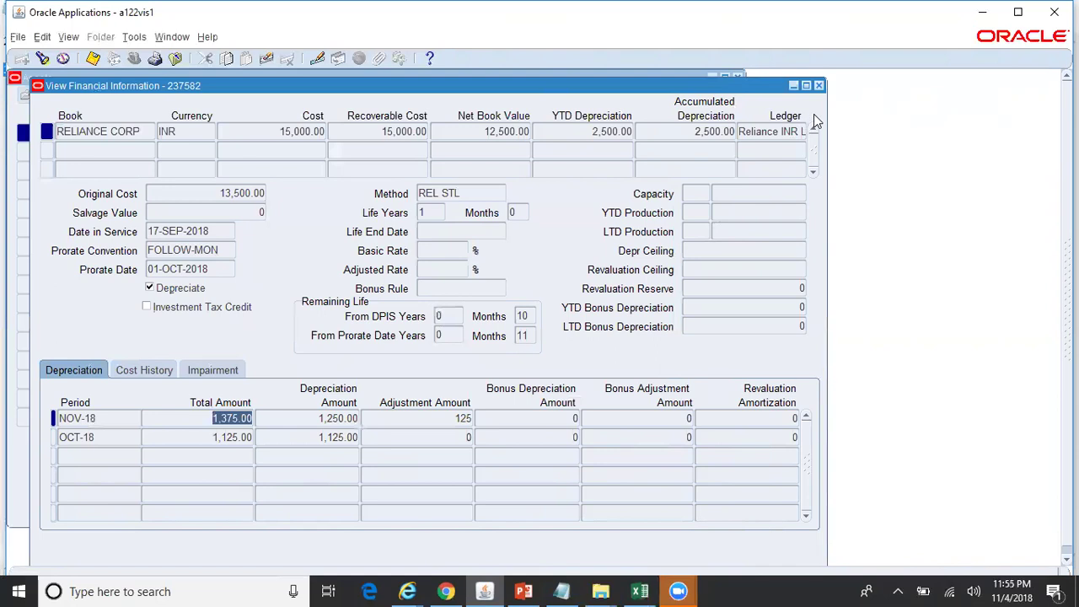
pyautogui.click(819, 85)
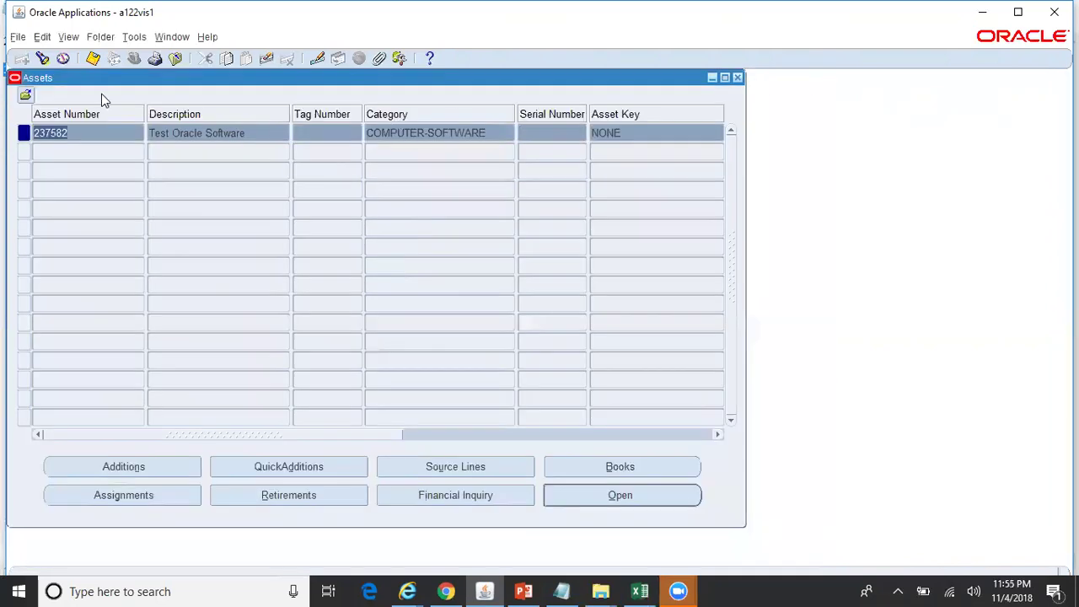
pyautogui.click(42, 58)
pyautogui.write('237583')
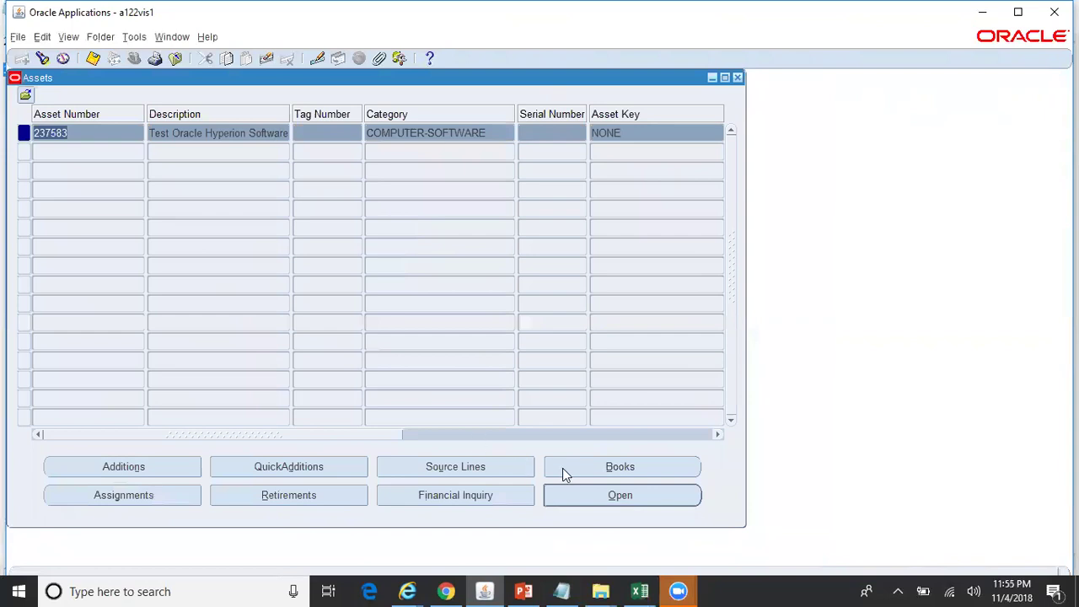
# - View the financial information of asset 237583 and examine its cost, life in years and depreciation per period
pyautogui.click(499, 494)
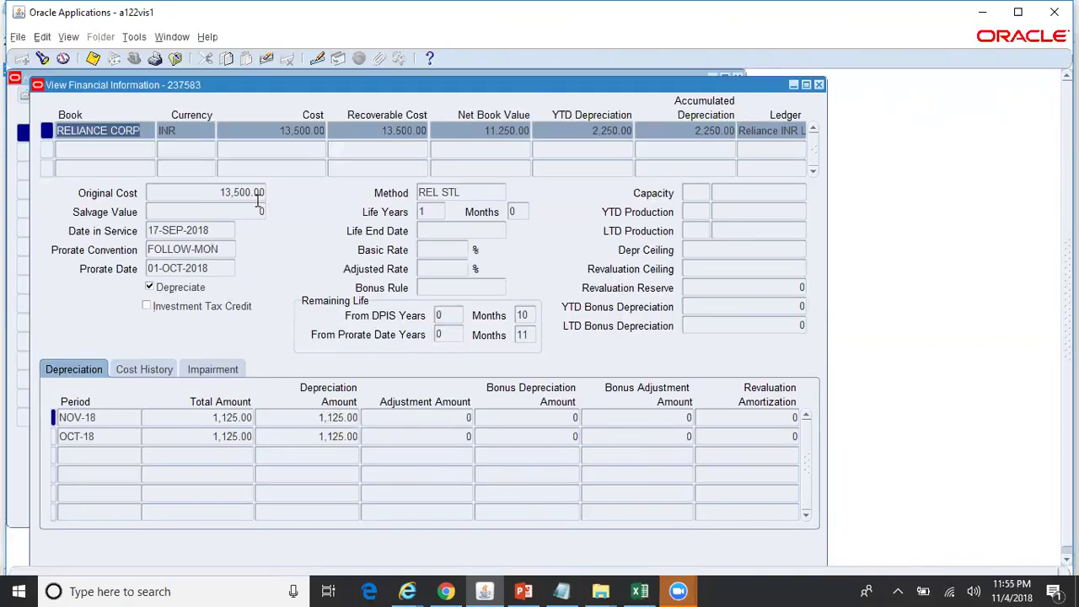
pyautogui.click(429, 215)
pyautogui.doubleClick(428, 215)
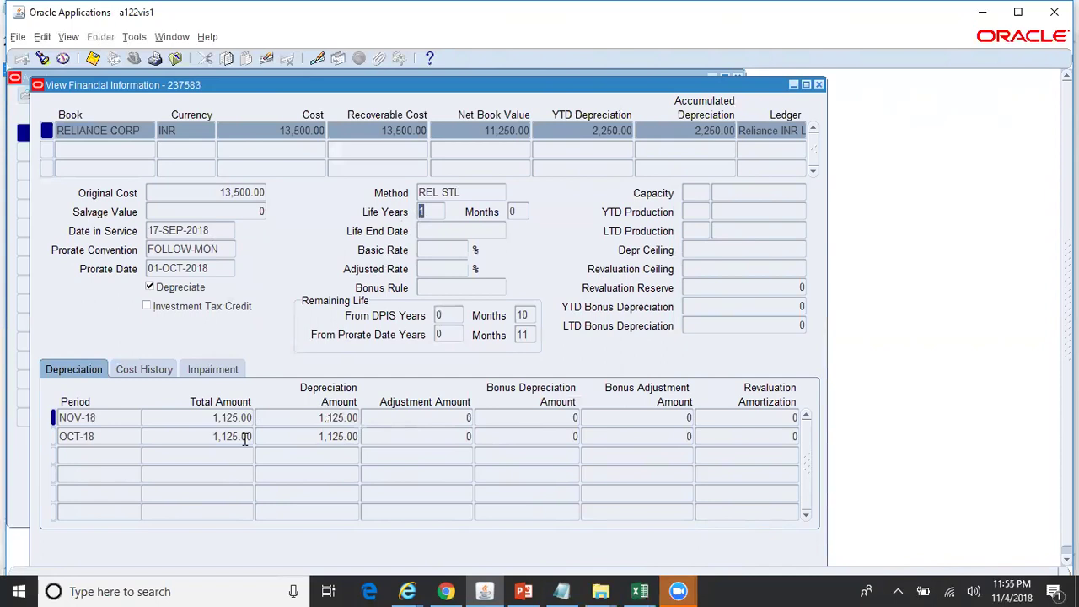
# - Switch to Excel and clear the catch-up figures in L3:M16 and the second-row life and depreciation in J4:K4
pyautogui.click(640, 591)
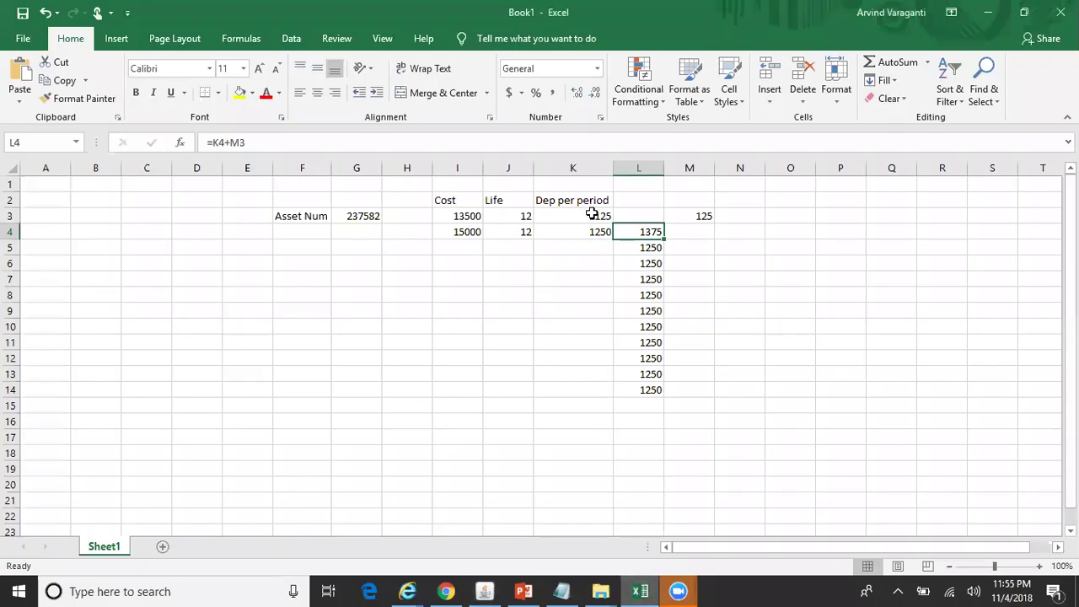
pyautogui.moveTo(703, 217); pyautogui.dragTo(660, 413)
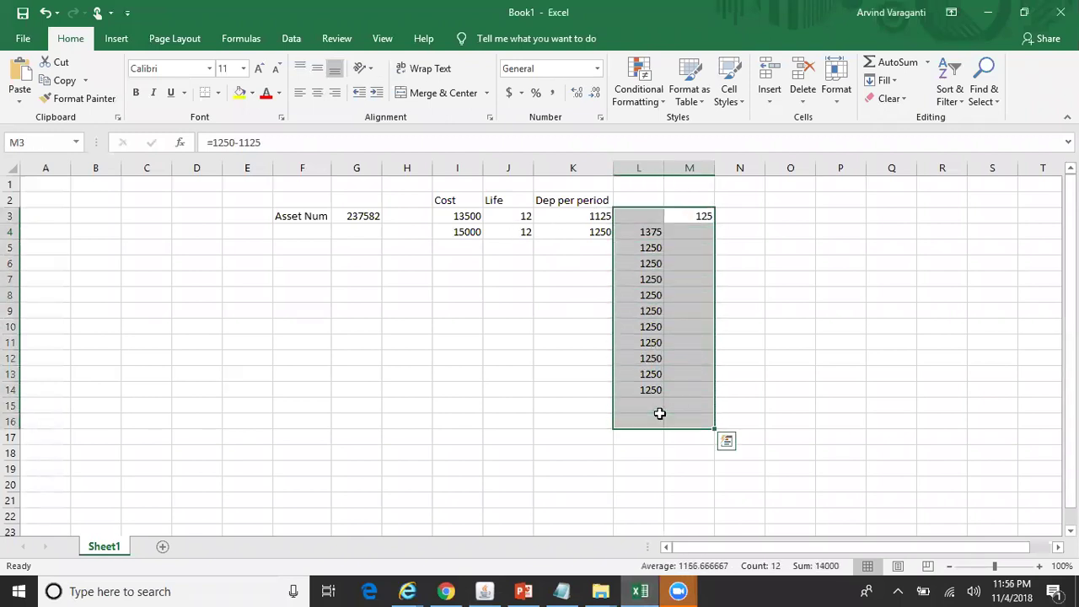
pyautogui.press('BackSpace')
pyautogui.press('Escape')
pyautogui.press('Delete')
pyautogui.moveTo(507, 231); pyautogui.dragTo(576, 222)
pyautogui.press('Delete')
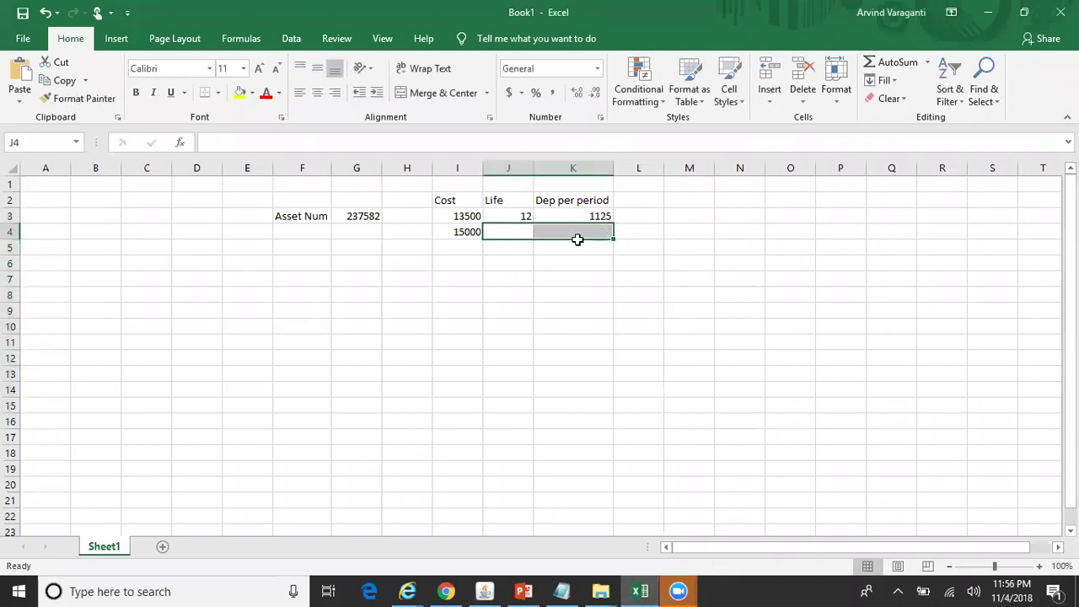
# - Back in Oracle Applications, open asset 237583's Books details for RELIANCE CORP and set the current cost to 15000
pyautogui.click(484, 591)
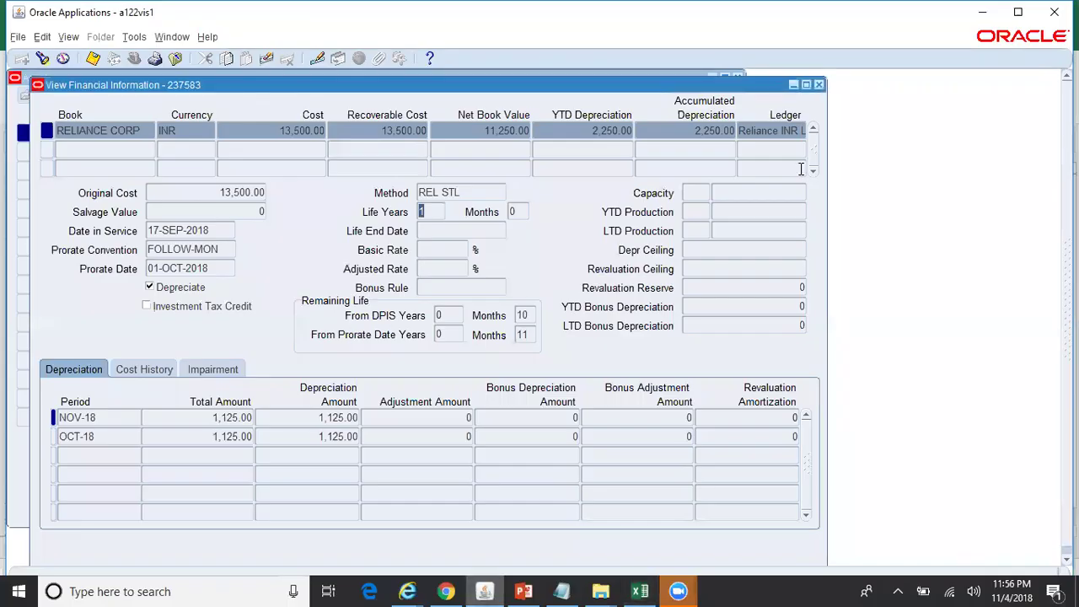
pyautogui.click(819, 86)
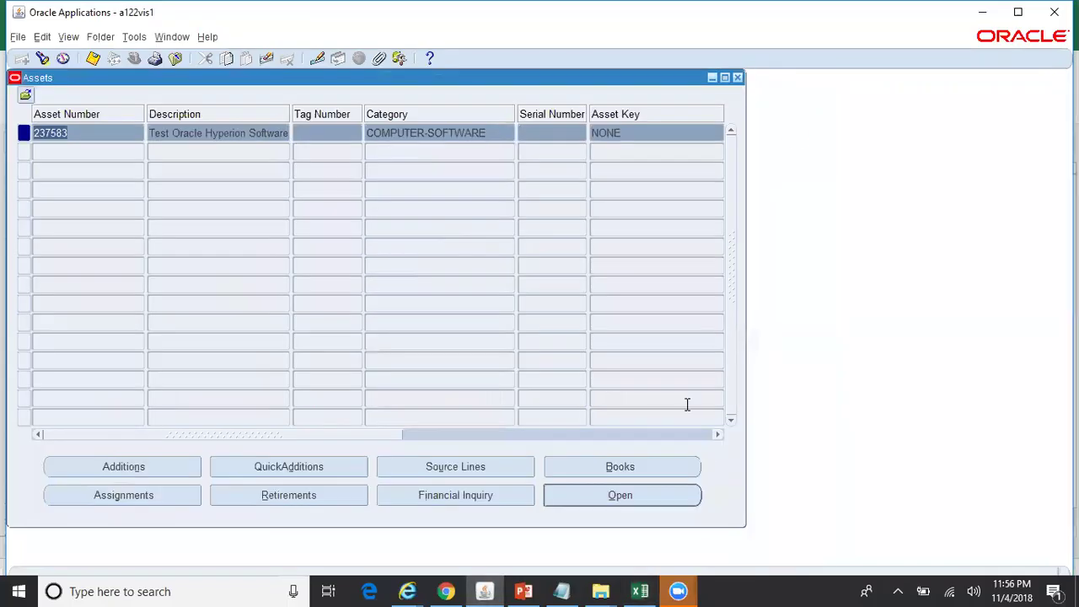
pyautogui.click(636, 461)
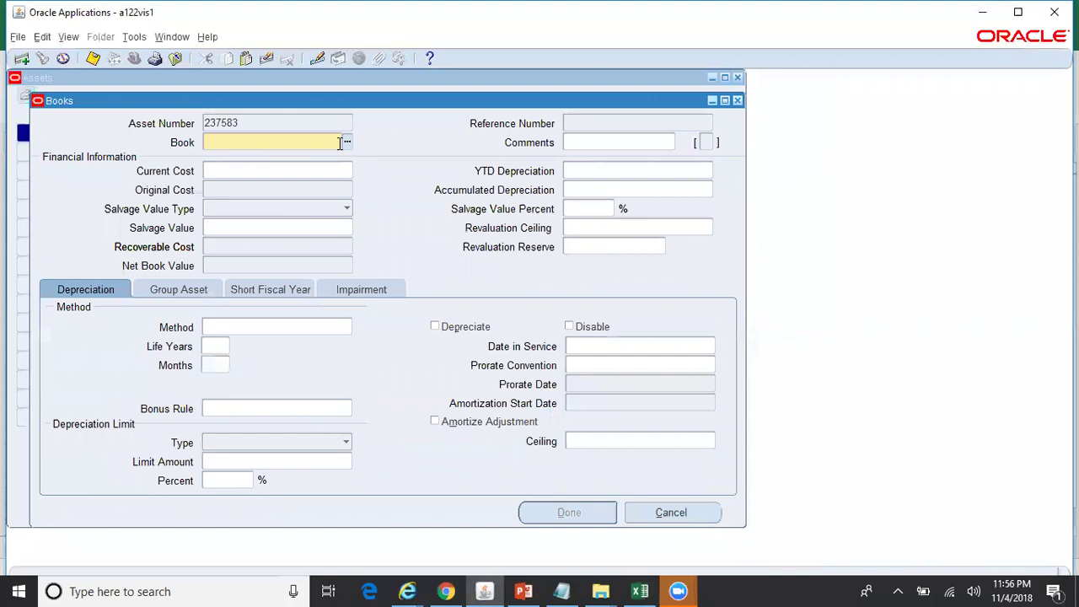
pyautogui.click(347, 142)
pyautogui.press('Return')
pyautogui.click(321, 173)
pyautogui.write('15')
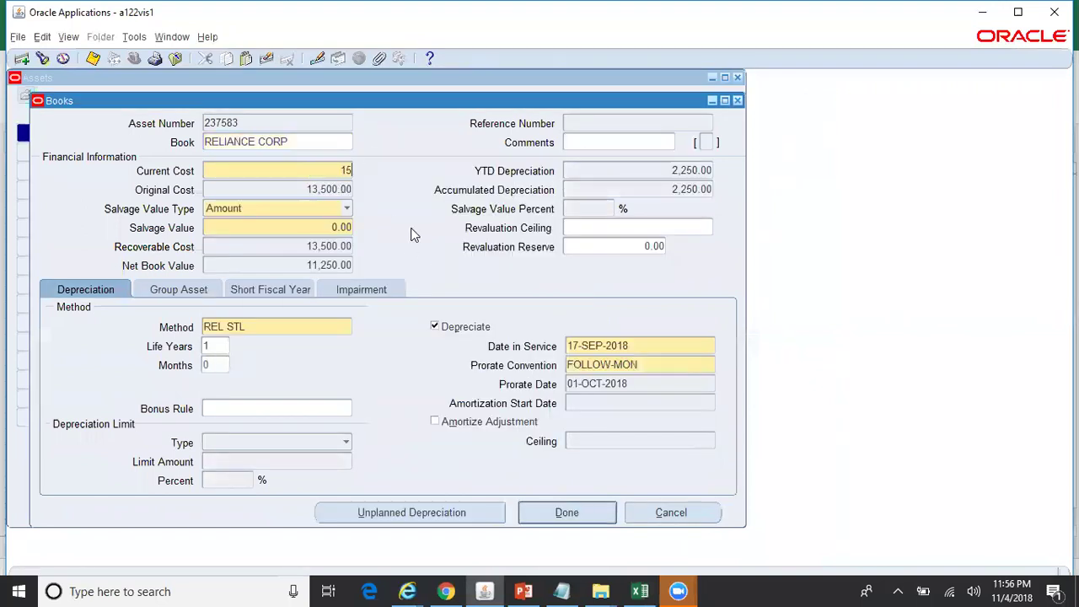
pyautogui.write('000')
# - Enable Amortize Adjustment, set the amortization start date to 01-NOV-2018 and save the cost adjustment
pyautogui.click(436, 422)
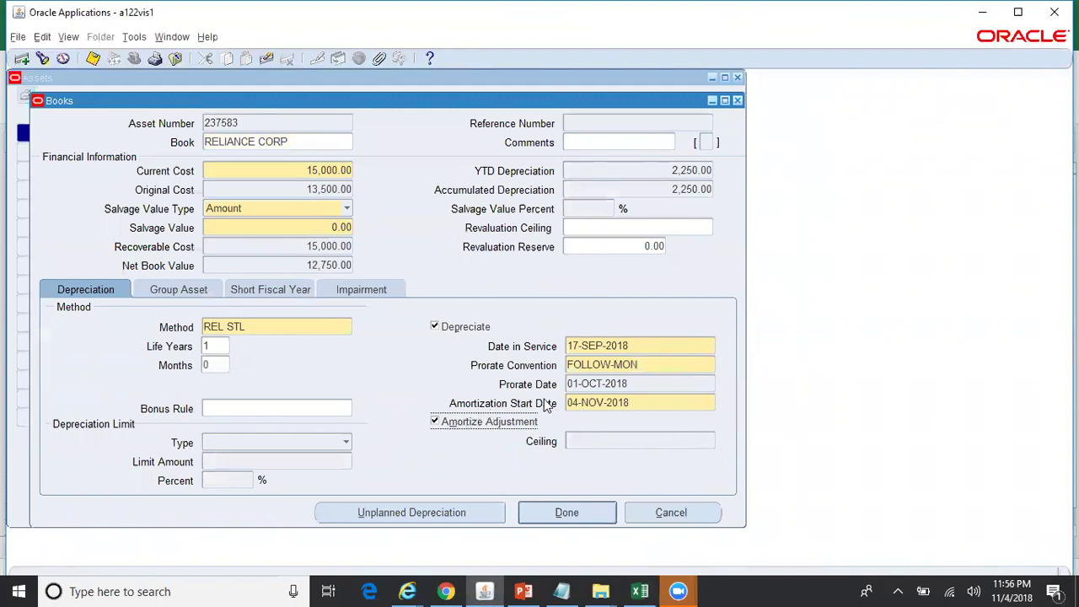
pyautogui.click(649, 403)
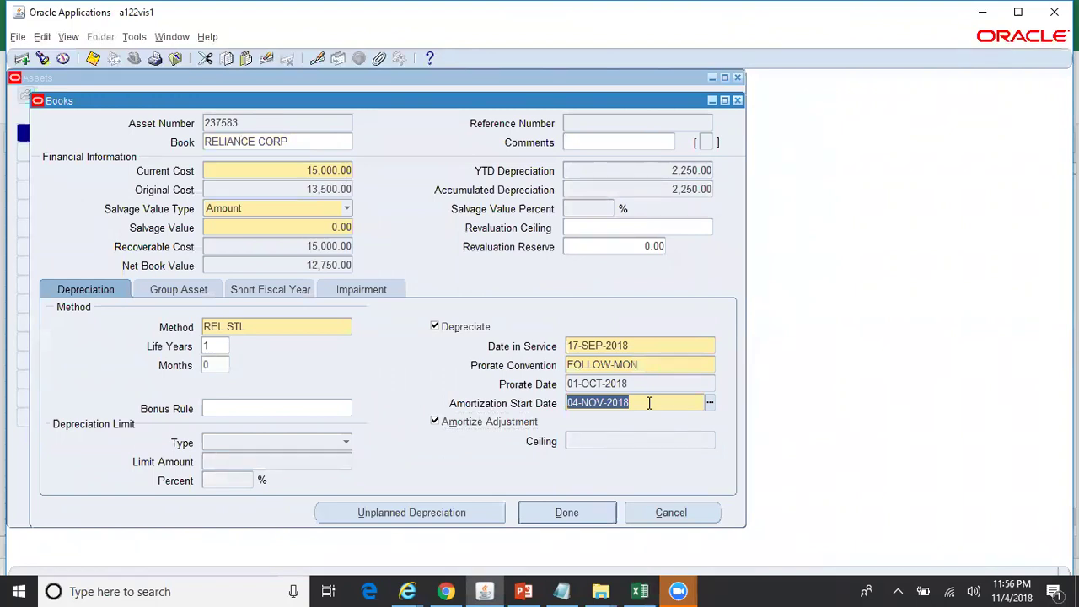
pyautogui.write('01-')
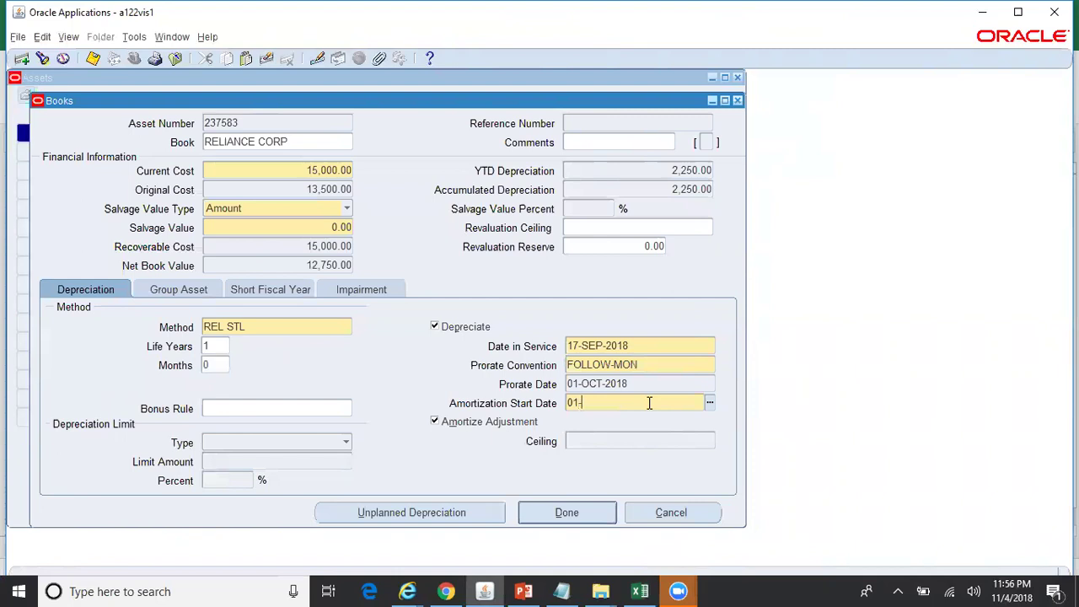
pyautogui.write('NOV-2018')
pyautogui.click(587, 523)
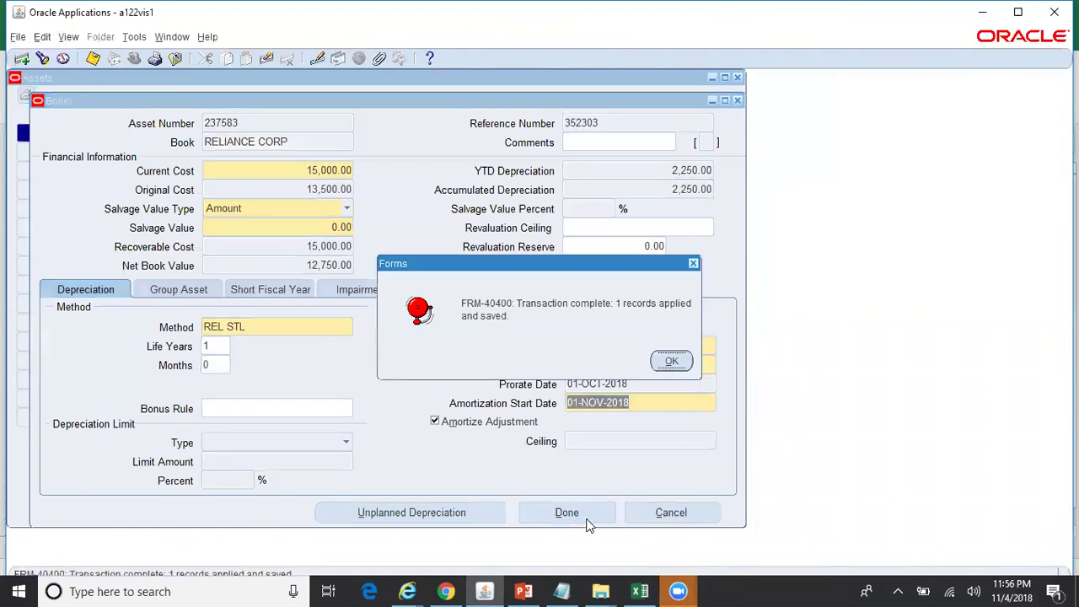
# - Run depreciation for the RELIANCE CORP book in NOV-18 without closing the period, and open the request list
pyautogui.click(682, 361)
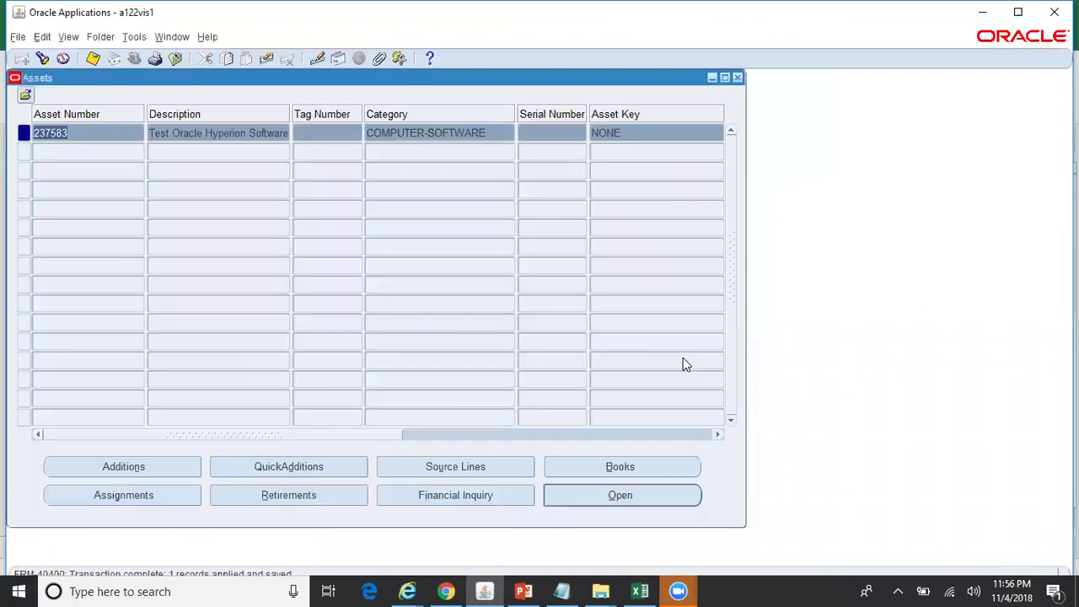
pyautogui.click(737, 78)
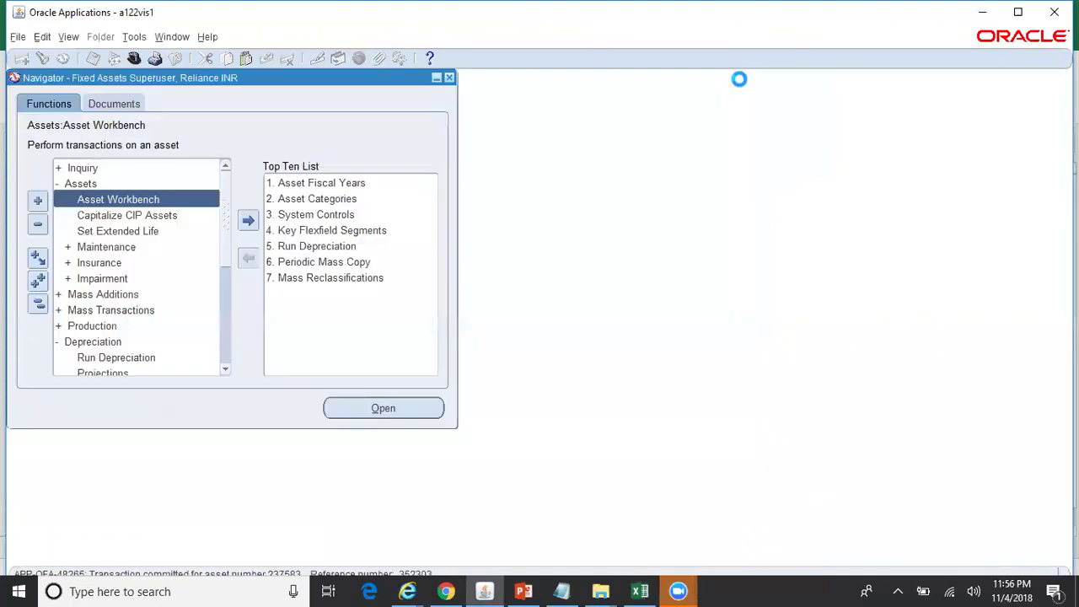
pyautogui.doubleClick(336, 249)
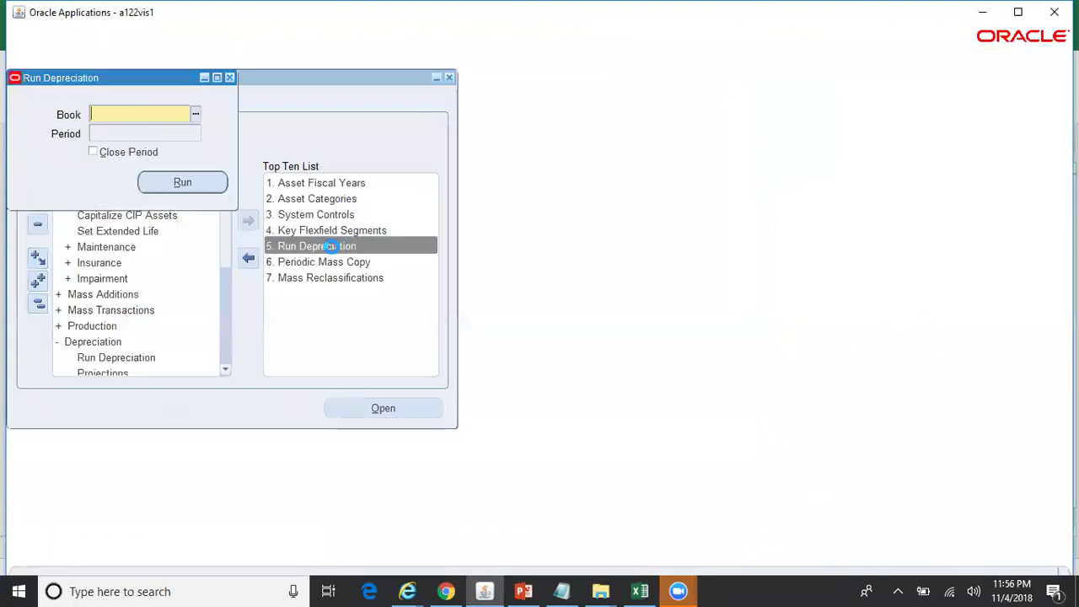
pyautogui.write('rel%Corp%')
pyautogui.press('Tab')
pyautogui.click(207, 182)
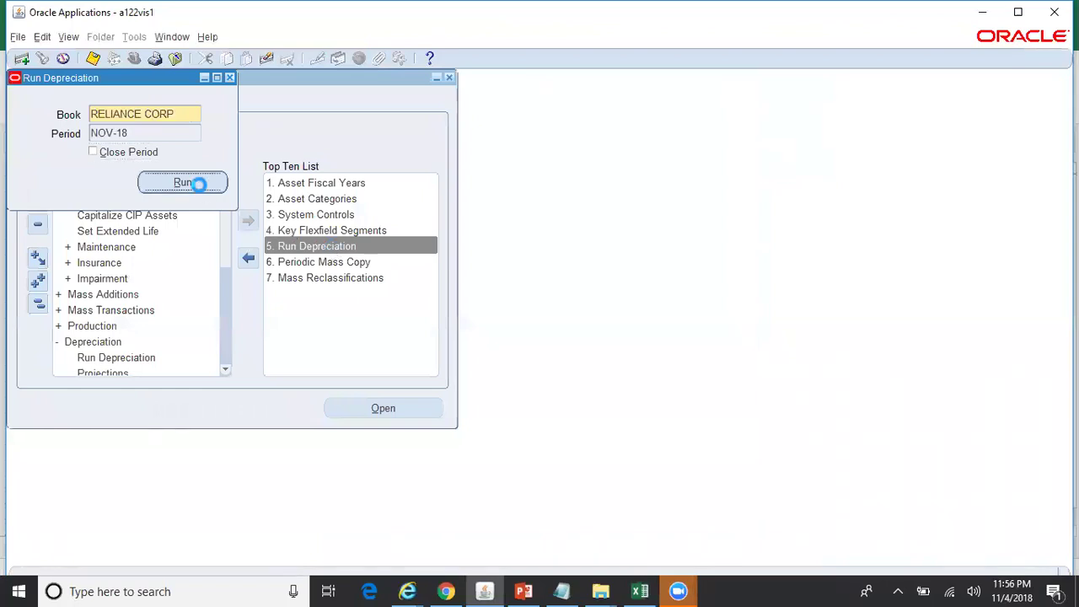
pyautogui.click(662, 341)
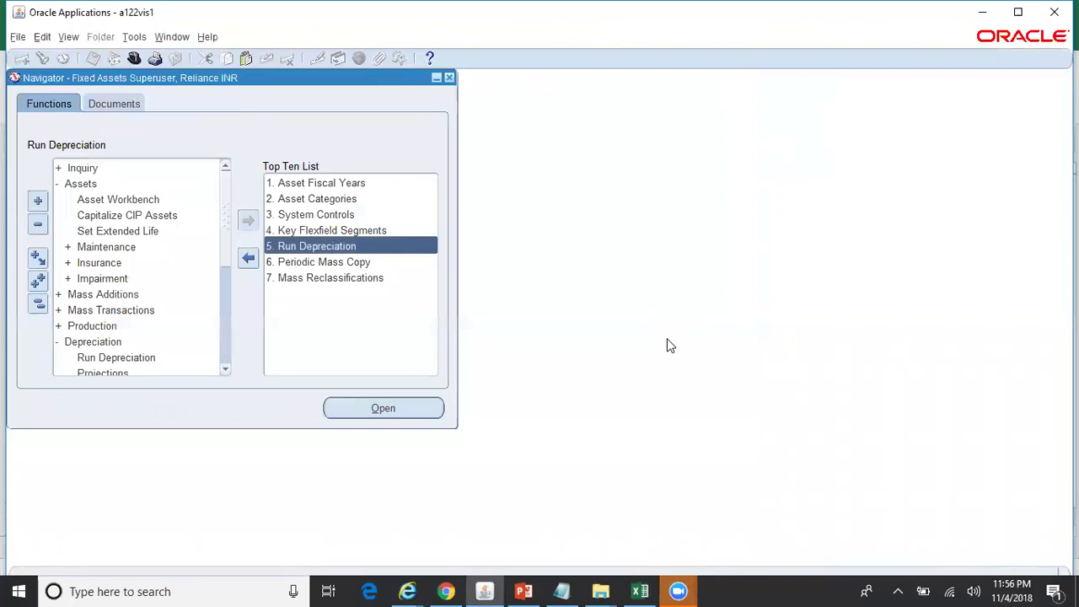
pyautogui.hotkey('alt', 'v')
pyautogui.press('Return')
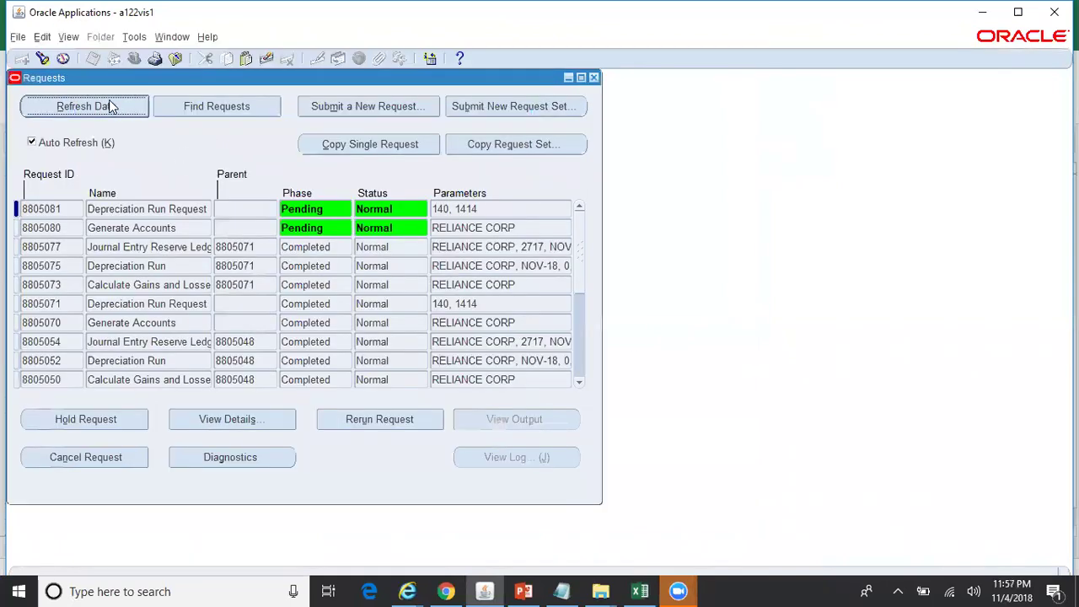
# - Switch to Excel and review the original cost, life and depreciation per period against the new cost in I4
pyautogui.click(640, 590)
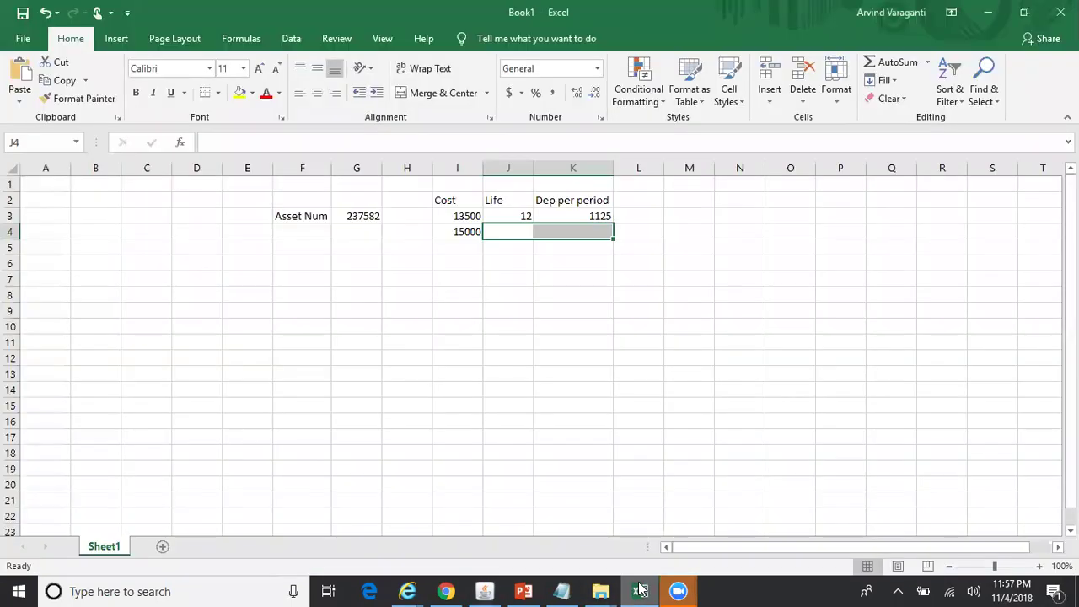
pyautogui.click(536, 294)
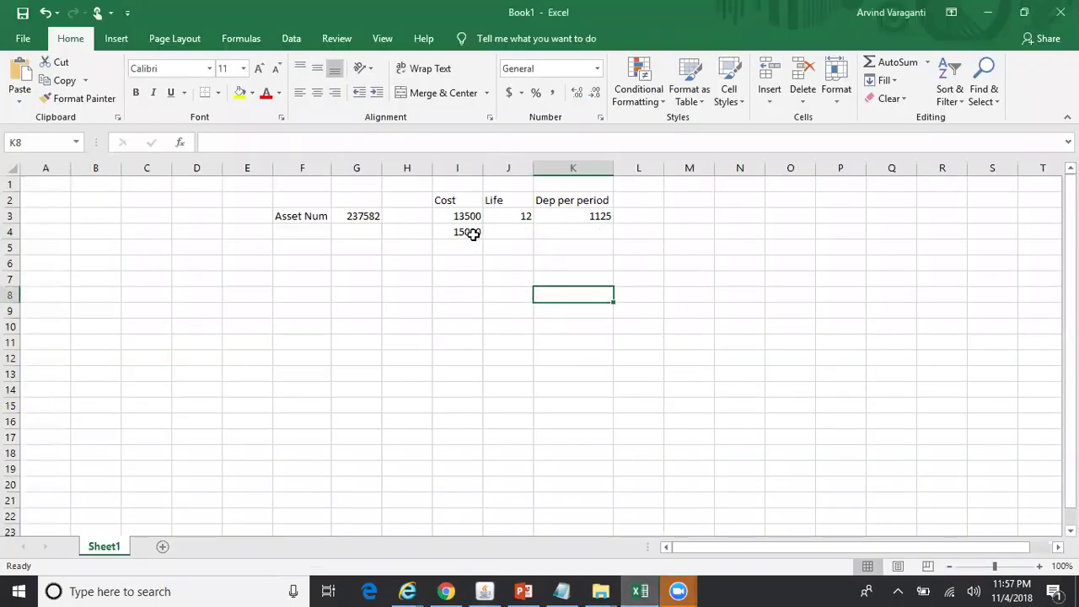
pyautogui.click(514, 218)
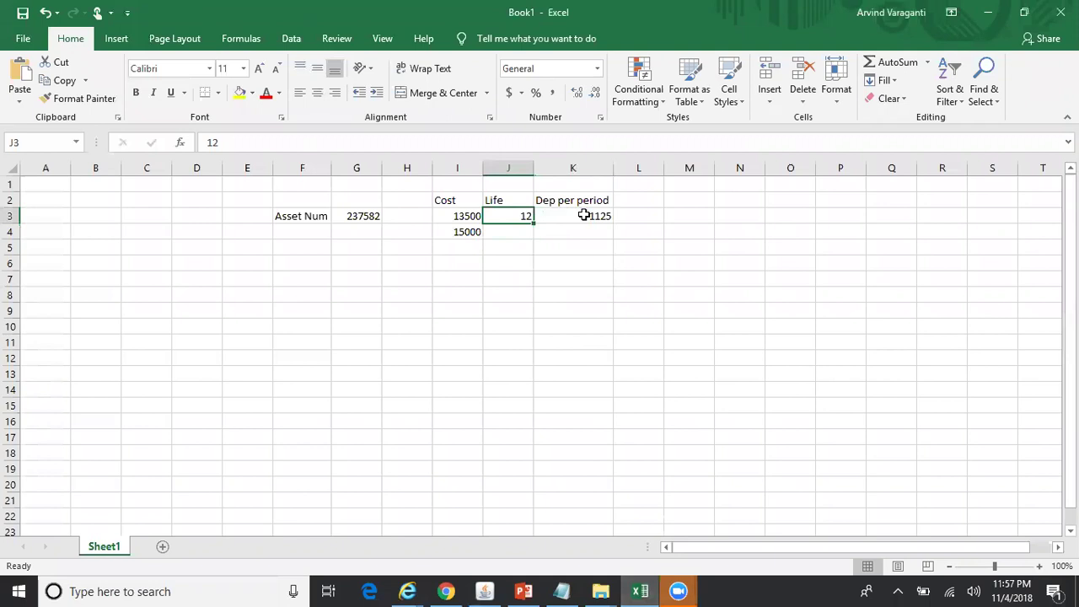
pyautogui.click(583, 213)
pyautogui.click(467, 233)
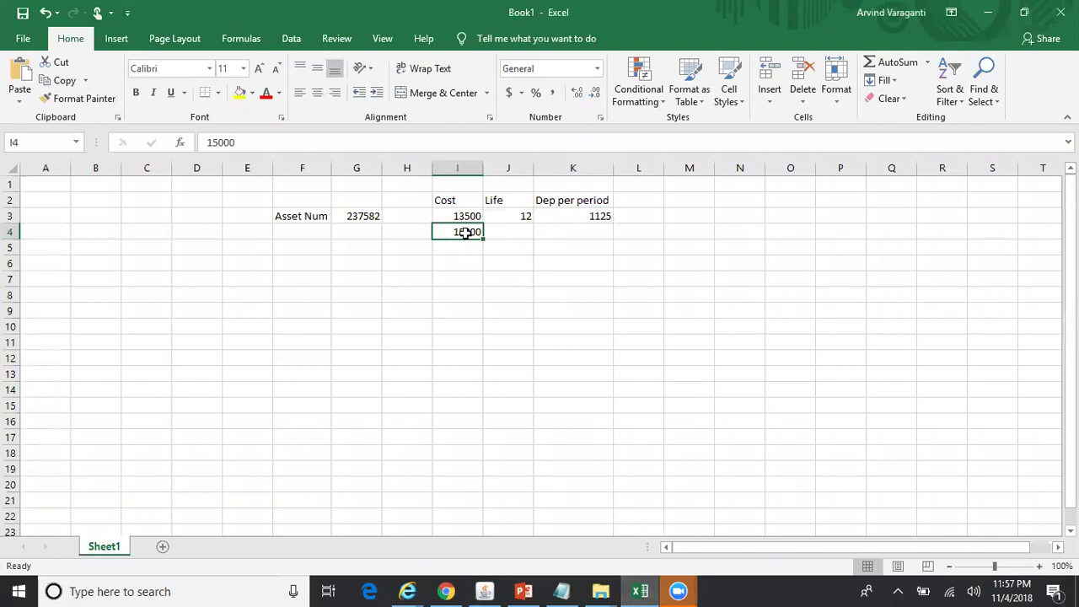
# - Enter a life of 11 in J4
pyautogui.click(513, 232)
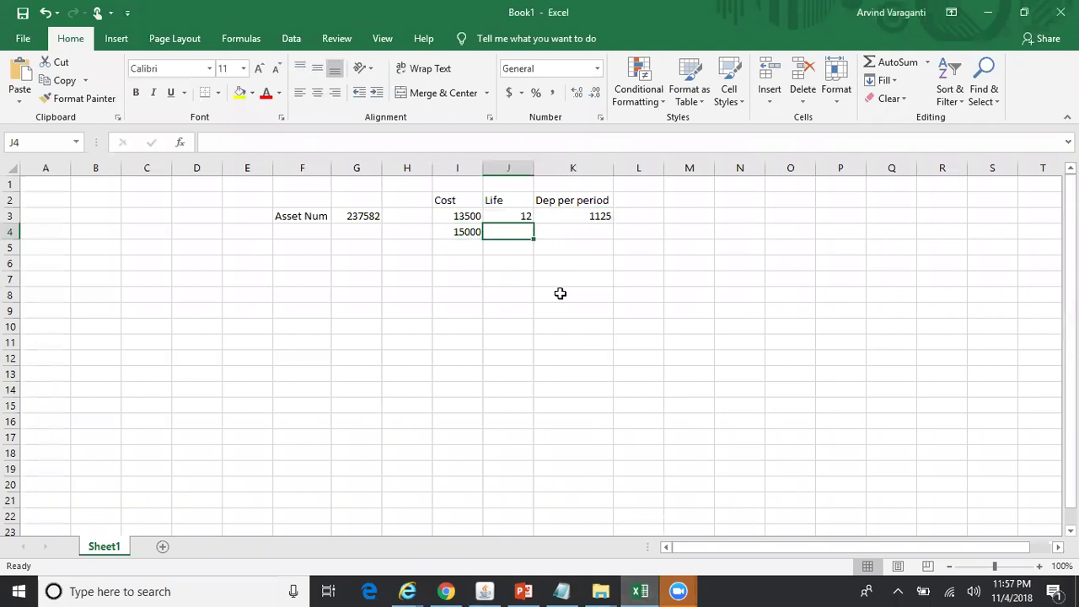
pyautogui.write('11')
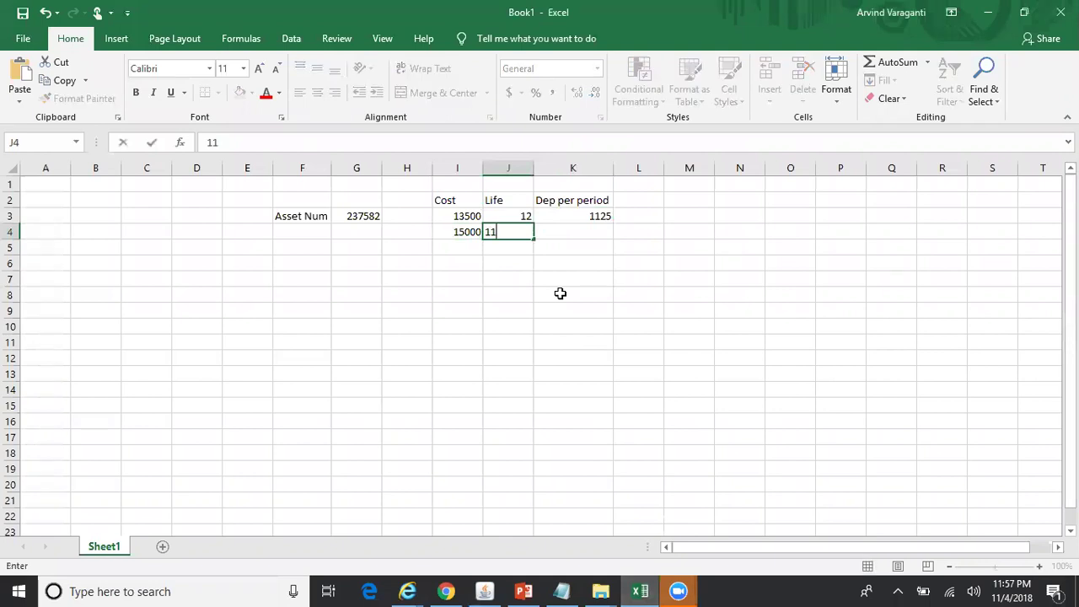
pyautogui.press('Tab')
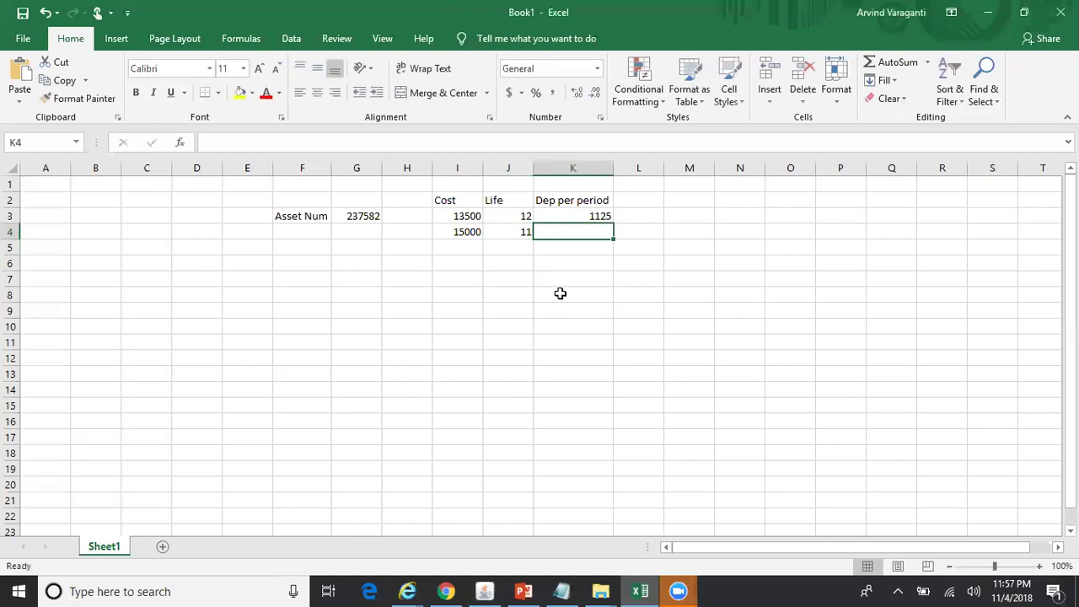
# - Calculate the remaining cost in I5 as the new cost less the first period's depreciation, using =I4-K3
pyautogui.press('Up')
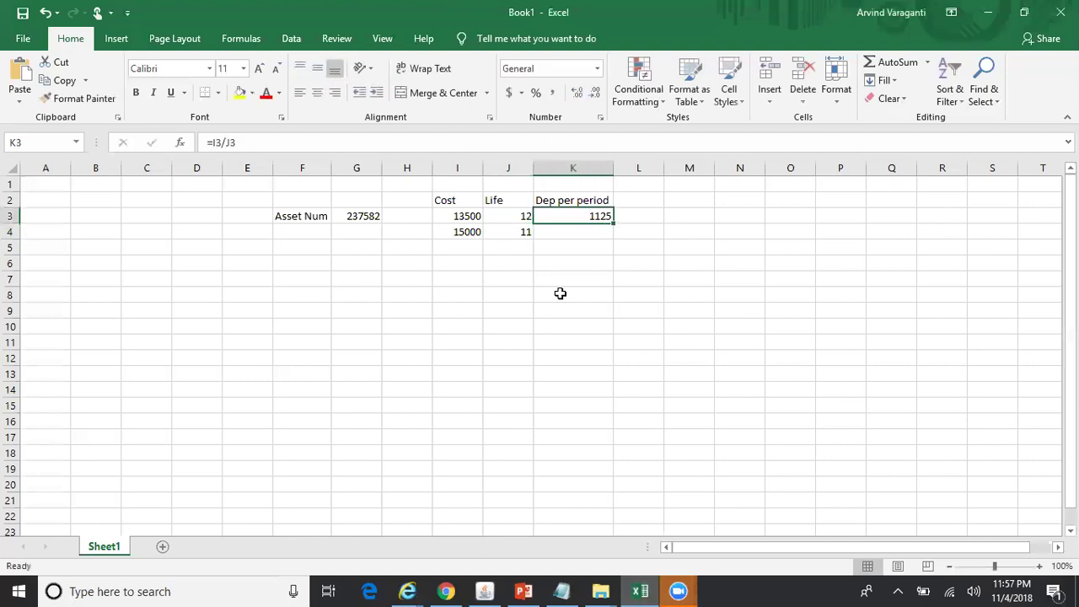
pyautogui.press('Down')
pyautogui.press('Down')
pyautogui.press('Left')
pyautogui.press('Left')
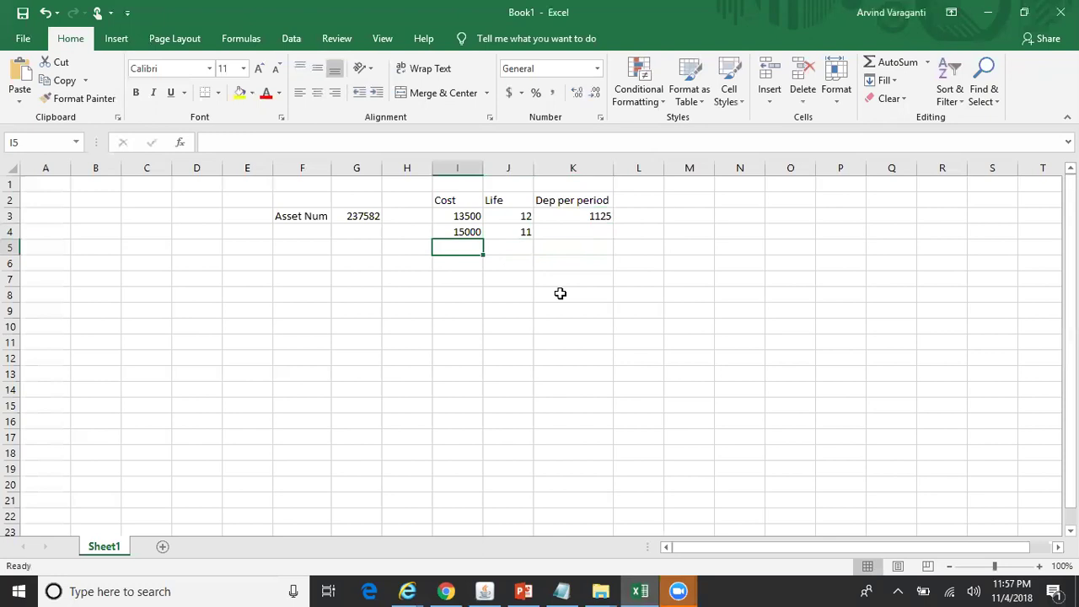
pyautogui.write('=')
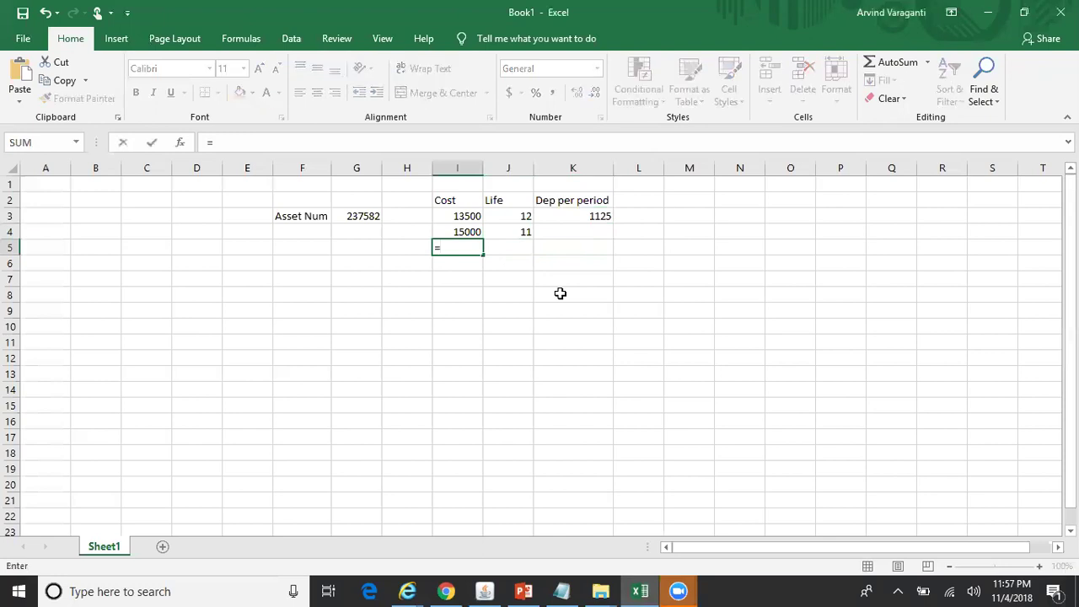
pyautogui.press('Up')
pyautogui.write('-')
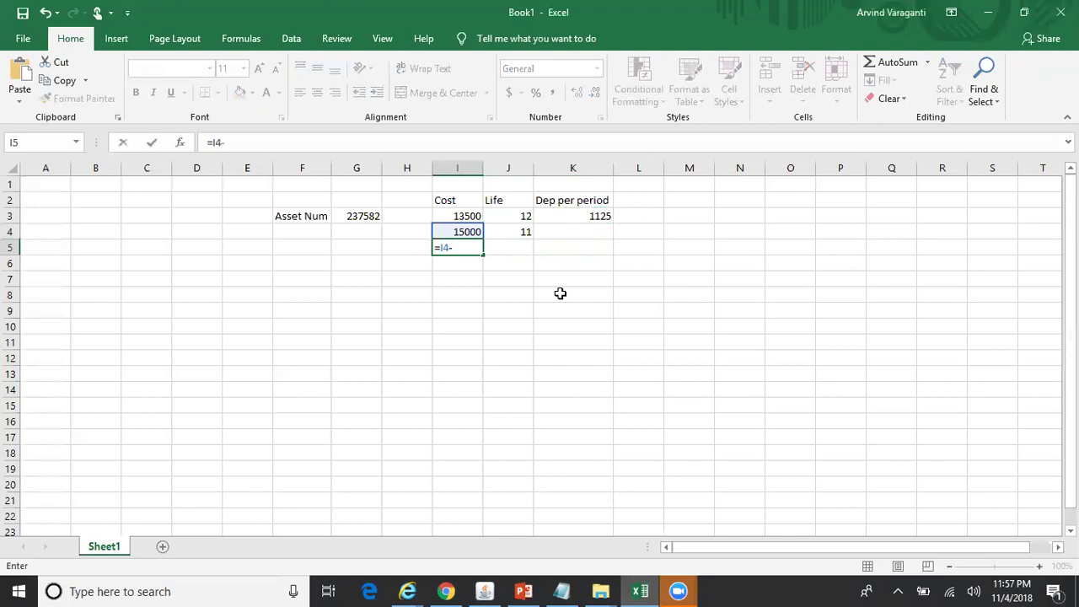
pyautogui.press('Right')
pyautogui.press('Right')
pyautogui.press('Up')
pyautogui.press('Up')
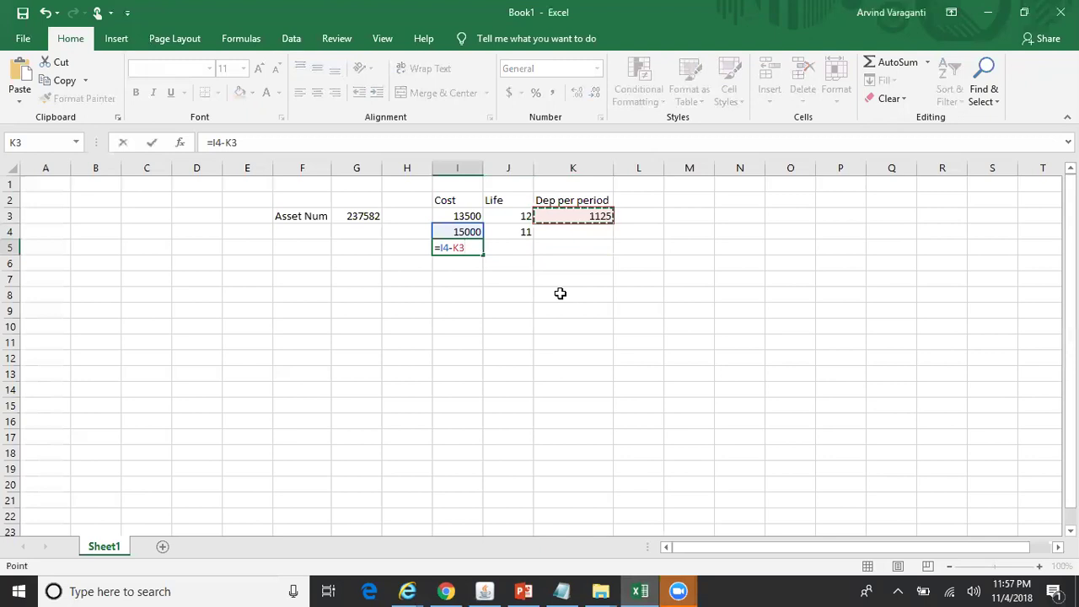
pyautogui.press('Return')
pyautogui.press('Up')
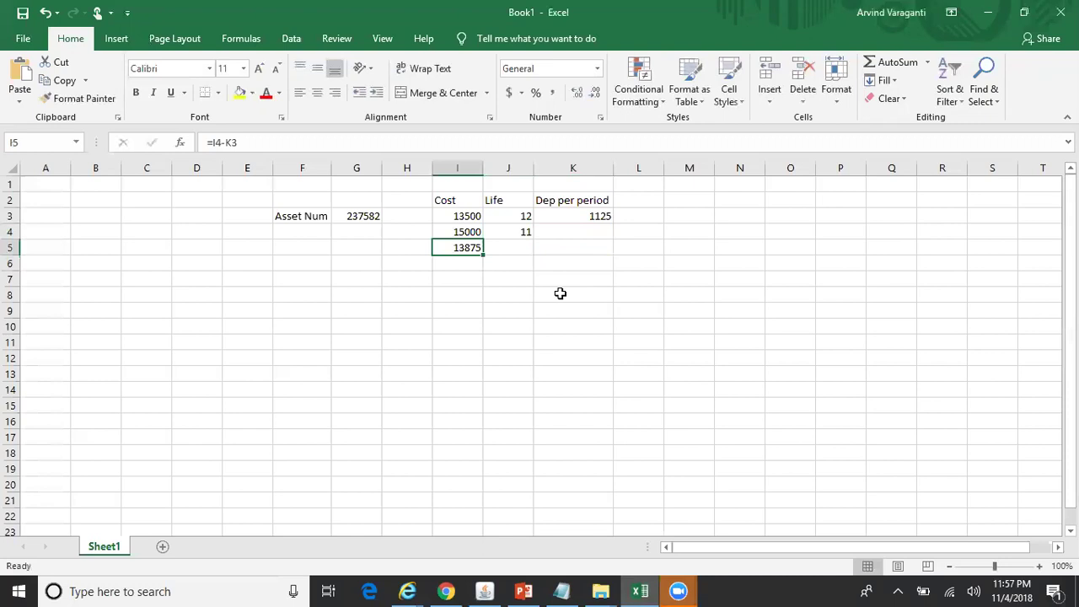
# - Clear the life in J4 and enter 11 as the life in J5
pyautogui.press('Right')
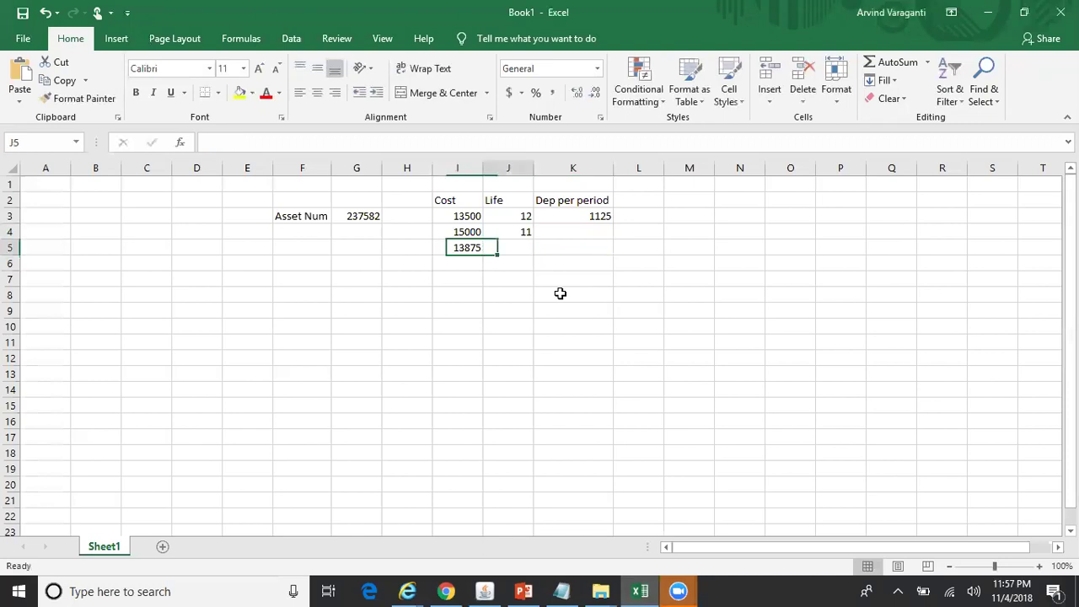
pyautogui.press('Up')
pyautogui.press('Delete')
pyautogui.press('Down')
pyautogui.write('11')
pyautogui.press('Tab')
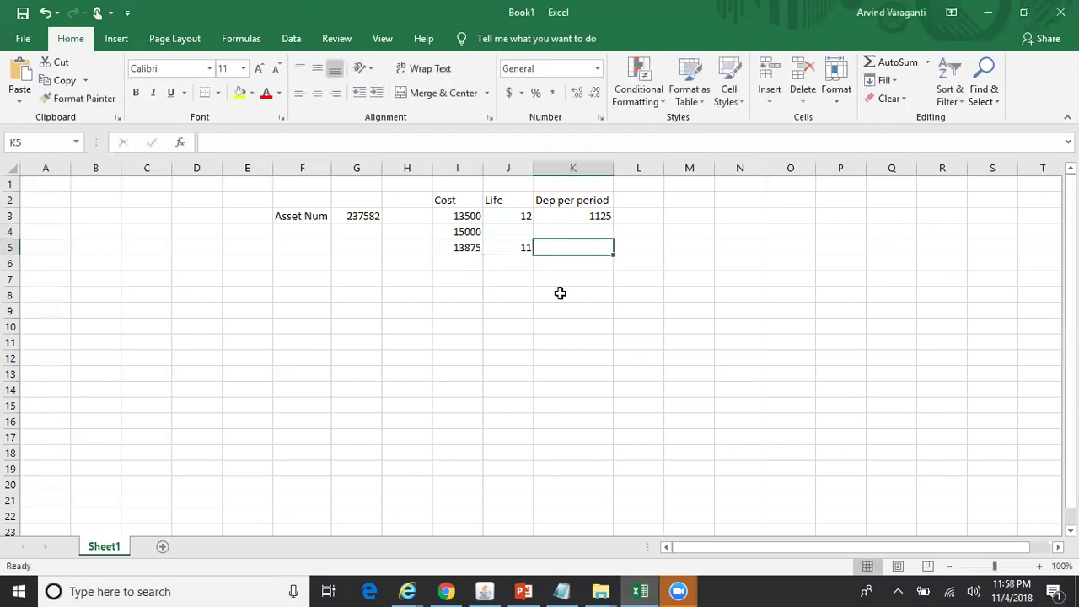
# - Calculate the depreciation per period in K5 with the formula =I5/J5
pyautogui.write('=')
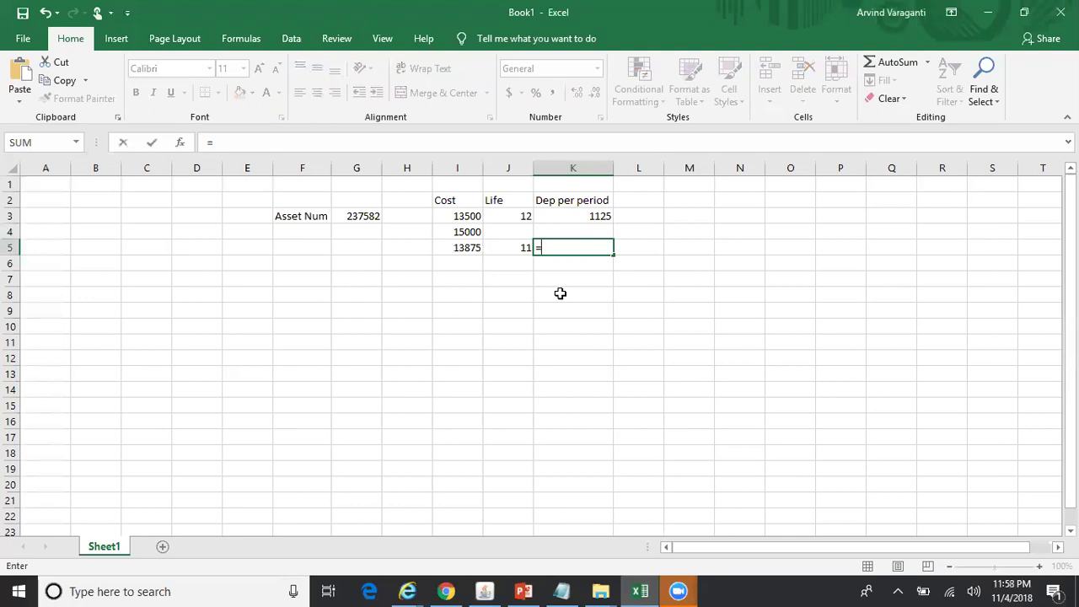
pyautogui.press('Left')
pyautogui.press('Left')
pyautogui.write('/')
pyautogui.press('Left')
pyautogui.press('Return')
pyautogui.press('Up')
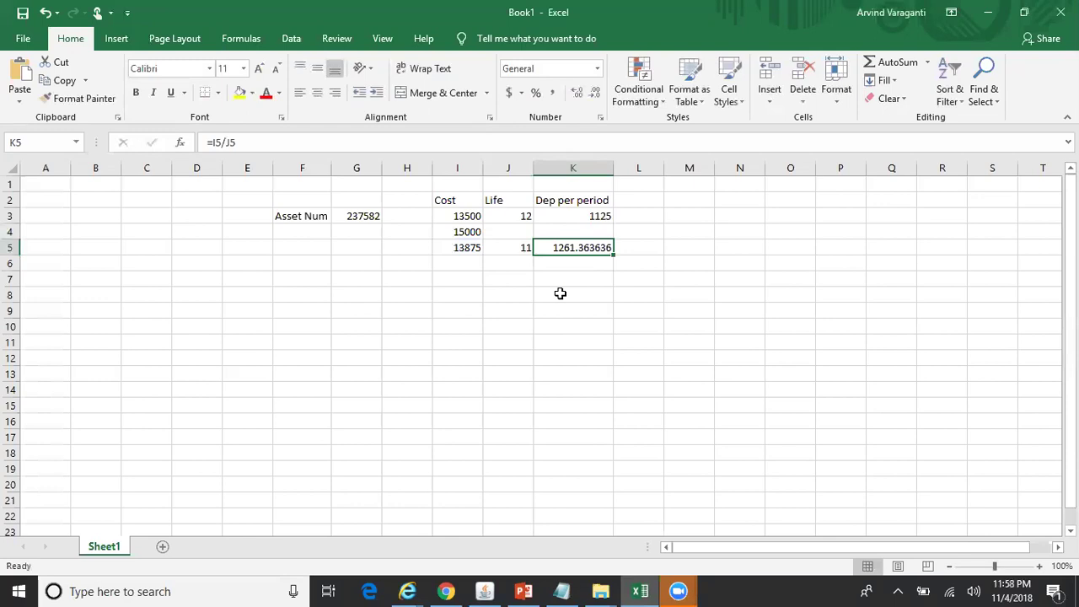
# - Copy the depreciation formula from K5 into K6:K16
pyautogui.hotkey('ctrl', 'c')
pyautogui.press('Down')
pyautogui.hotkey('shift', 'Down')
pyautogui.hotkey('shift', 'Down')
pyautogui.hotkey('shift', 'Down')
pyautogui.hotkey('shift', 'Down')
pyautogui.hotkey('shift', 'Down')
pyautogui.hotkey('shift', 'Down')
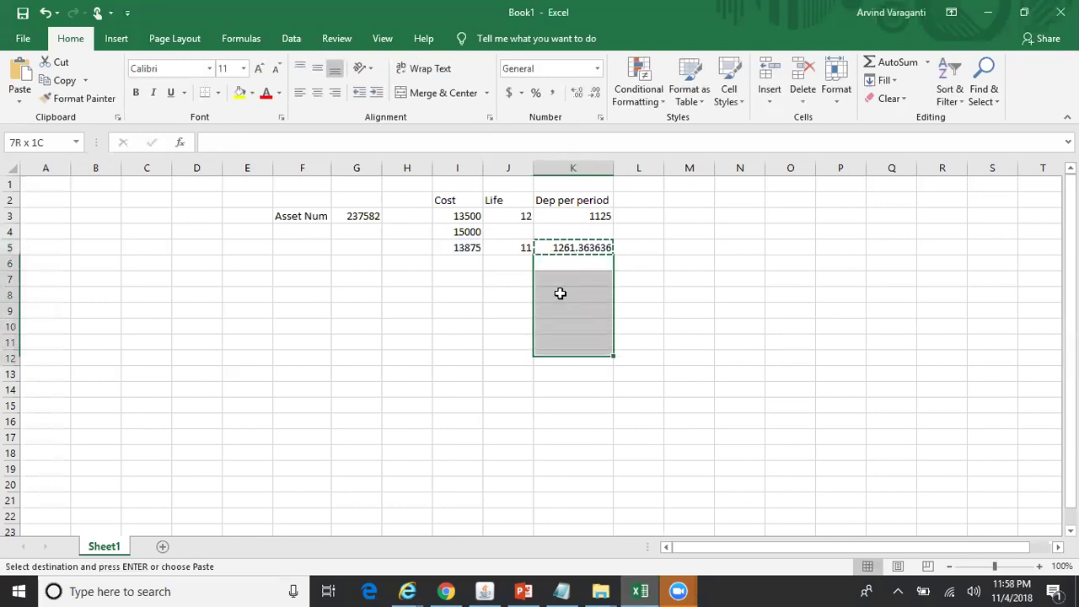
pyautogui.hotkey('shift', 'Down')
pyautogui.hotkey('shift', 'Down')
pyautogui.hotkey('shift', 'Down')
pyautogui.hotkey('shift', 'Down')
pyautogui.hotkey('ctrl', 'v')
pyautogui.press('Escape')
# - Try to copy K5 into K6 again using the Paste Special options
pyautogui.press('Down')
pyautogui.press('Up')
pyautogui.press('Up')
pyautogui.hotkey('ctrl', 'c')
pyautogui.press('Escape')
pyautogui.press('Down')
pyautogui.press('Up')
pyautogui.hotkey('ctrl', 'c')
pyautogui.press('Down')
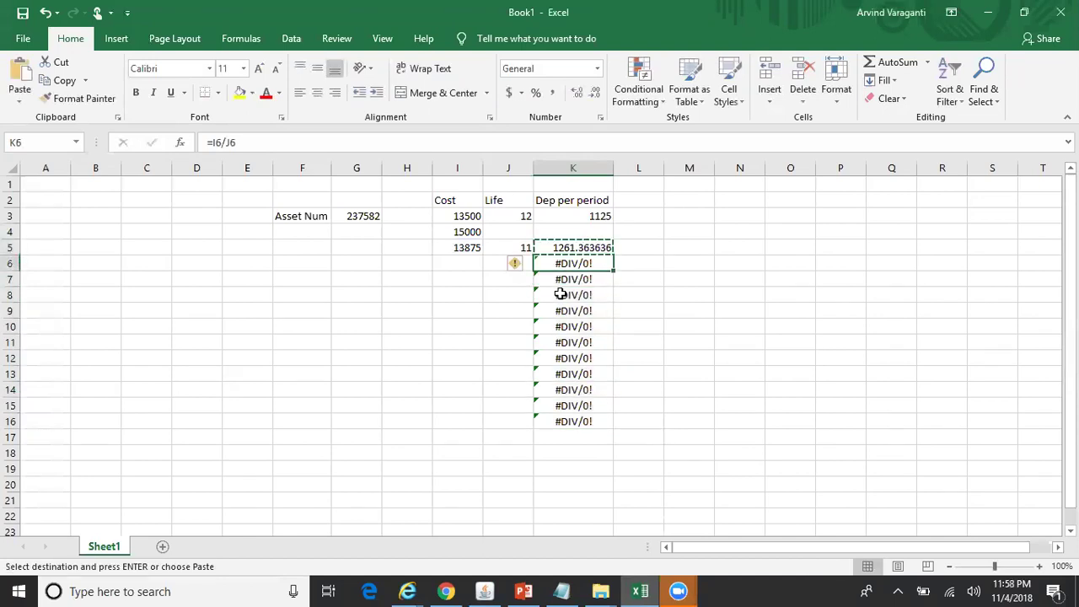
pyautogui.rightClick(591, 263)
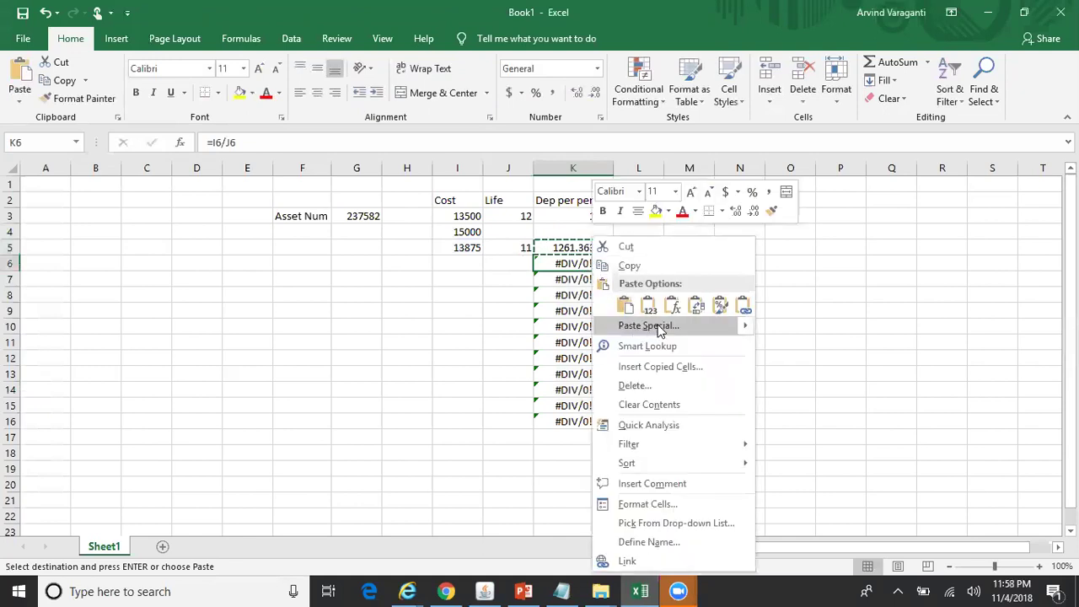
pyautogui.moveTo(746, 329)
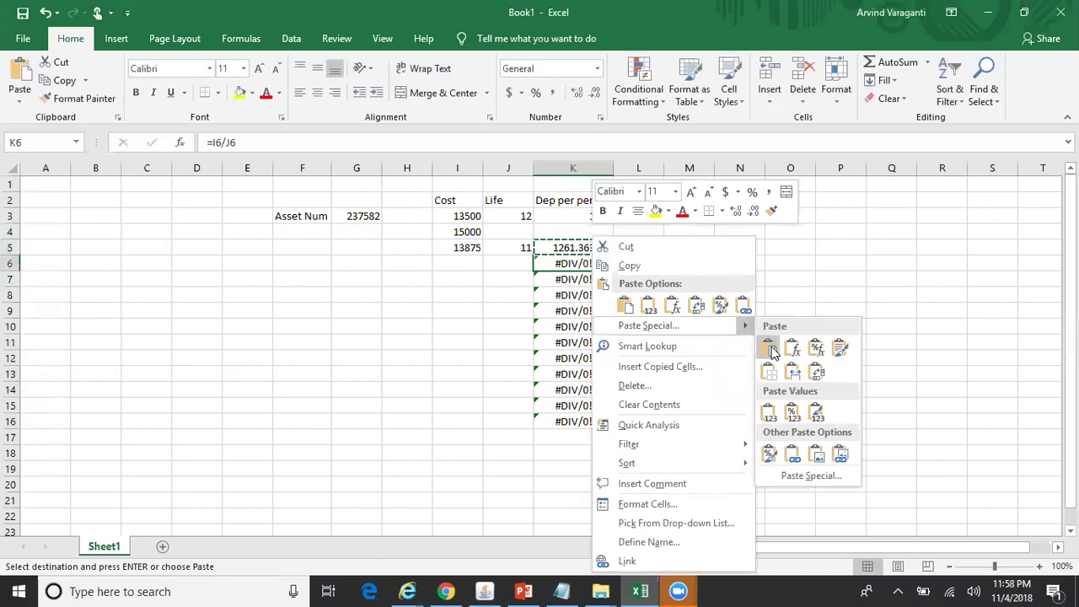
pyautogui.click(769, 348)
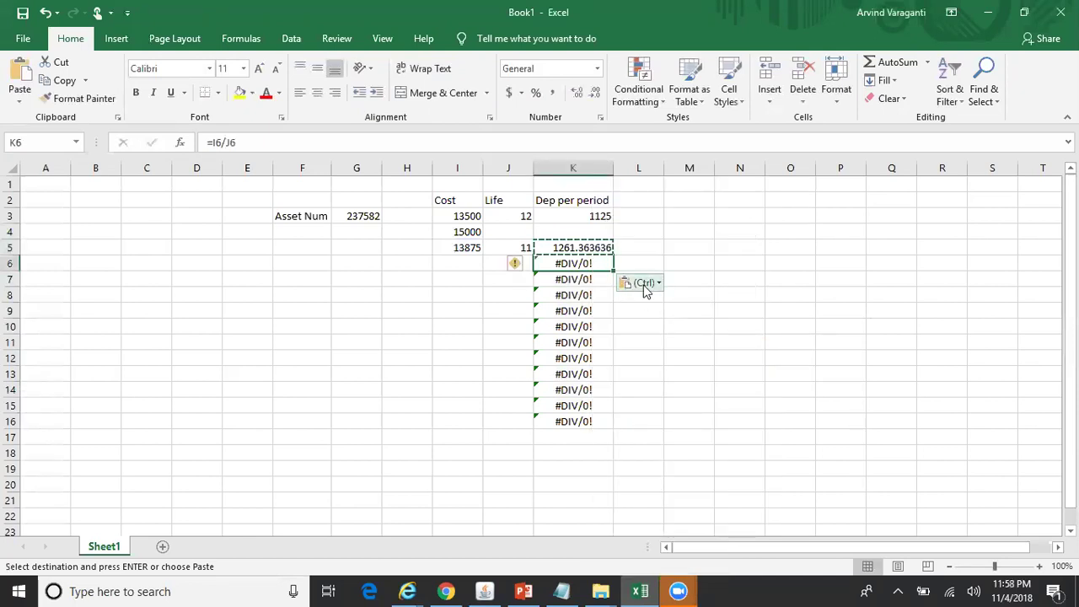
# - Clear the pasted formulas from K6:K16
pyautogui.press('Escape')
pyautogui.hotkey('shift', 'Down')
pyautogui.hotkey('shift', 'Down')
pyautogui.hotkey('shift', 'Down')
pyautogui.hotkey('shift', 'Down')
pyautogui.hotkey('shift', 'Down')
pyautogui.hotkey('shift', 'Down')
pyautogui.hotkey('shift', 'Down')
pyautogui.hotkey('shift', 'Down')
pyautogui.hotkey('shift', 'Down')
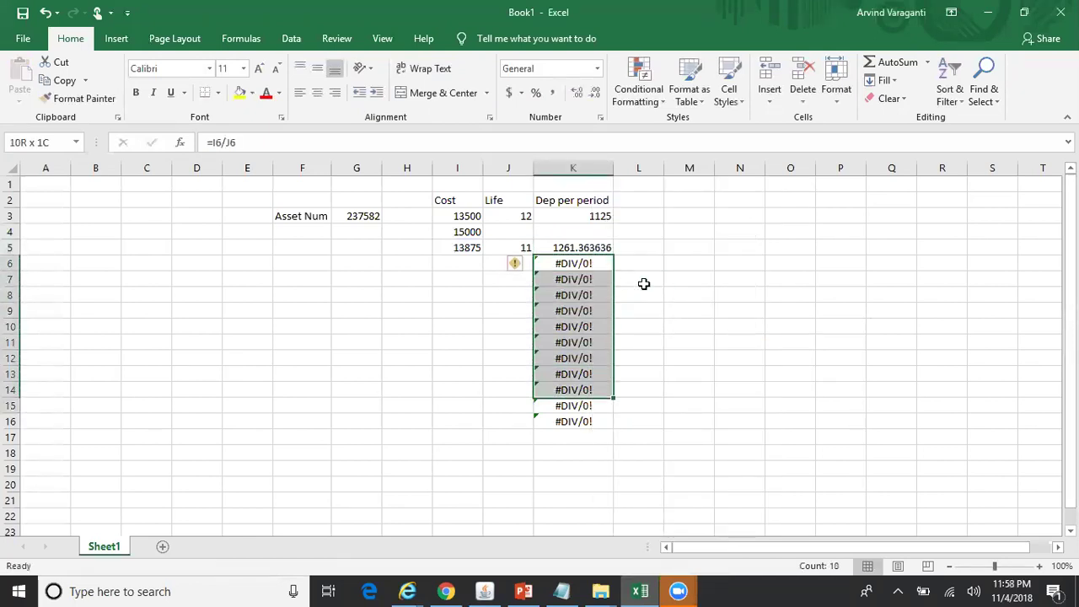
pyautogui.hotkey('shift', 'Down')
pyautogui.press('Delete')
# - Enter 1261.36 in K6 and copy the value down to K7:K14
pyautogui.press('Up')
pyautogui.press('Down')
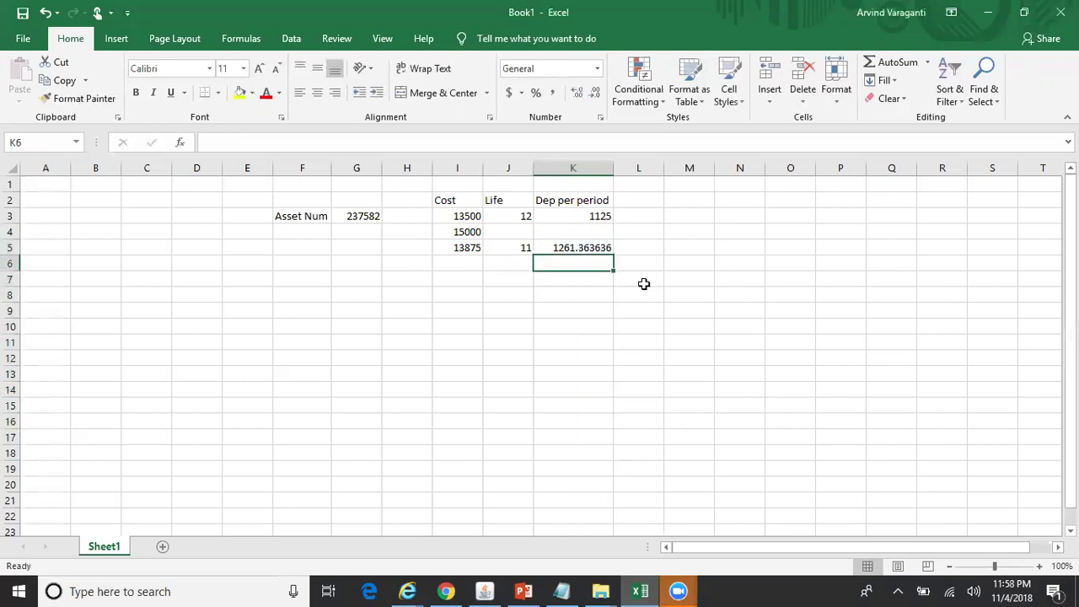
pyautogui.write('1261.36')
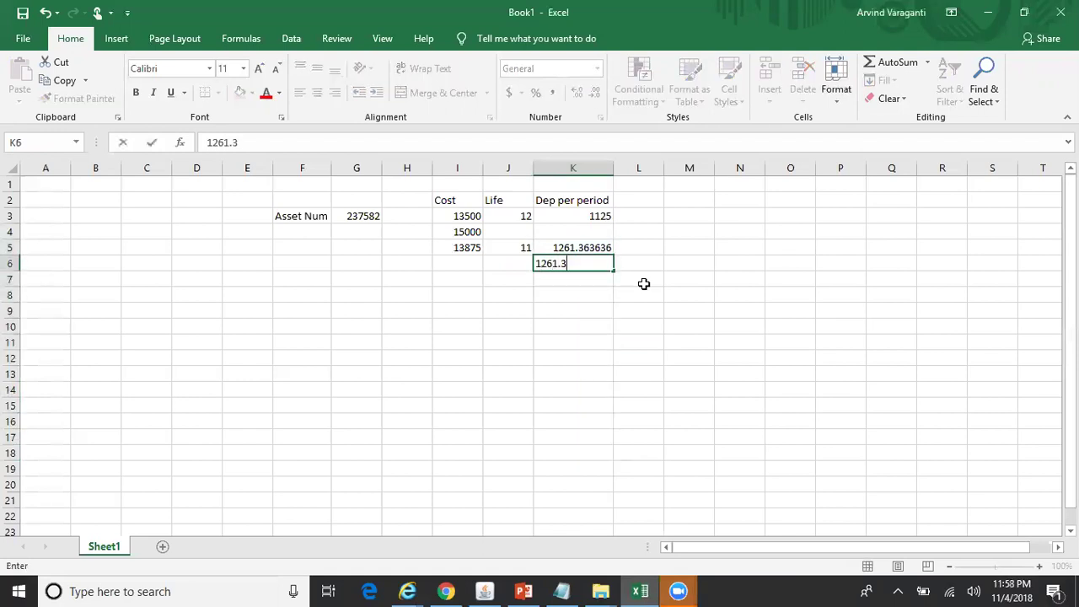
pyautogui.press('Return')
pyautogui.press('Up')
pyautogui.hotkey('ctrl', 'c')
pyautogui.press('Down')
pyautogui.hotkey('shift', 'Down')
pyautogui.hotkey('shift', 'Down')
pyautogui.hotkey('shift', 'Down')
pyautogui.hotkey('shift', 'Down')
pyautogui.hotkey('shift', 'Down')
pyautogui.hotkey('shift', 'Down')
pyautogui.hotkey('shift', 'Down')
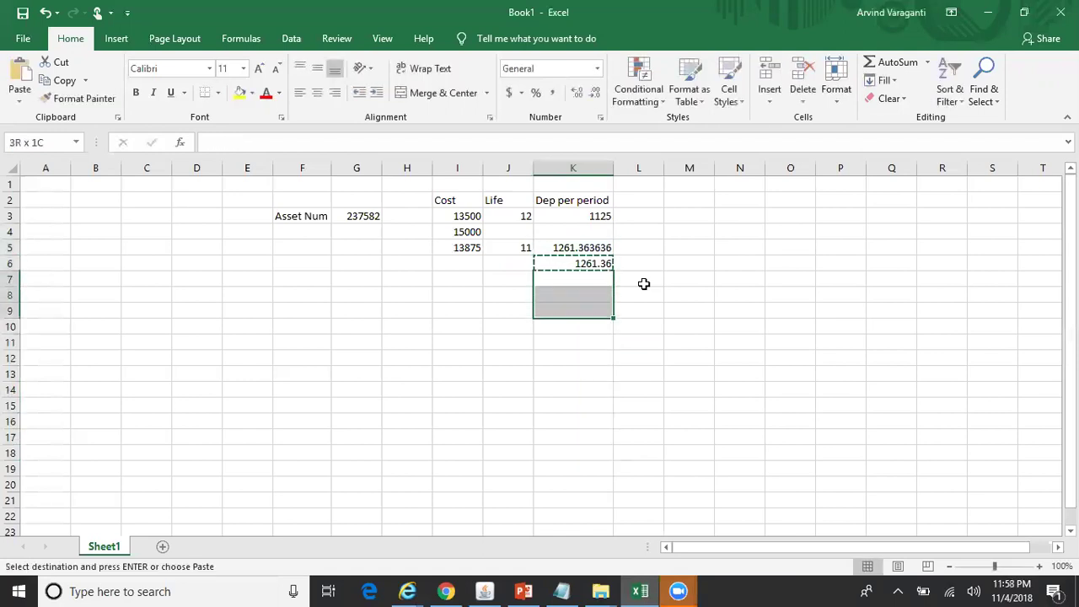
pyautogui.hotkey('ctrl', 'v')
pyautogui.press('Escape')
# - Select the depreciation figures from K5 downward to check how many periods are filled in
pyautogui.press('Up')
pyautogui.press('Up')
pyautogui.hotkey('shift', 'Down')
pyautogui.hotkey('shift', 'Down')
pyautogui.hotkey('shift', 'Down')
pyautogui.hotkey('shift', 'Down')
pyautogui.hotkey('shift', 'Down')
pyautogui.hotkey('shift', 'Down')
pyautogui.hotkey('shift', 'Down')
pyautogui.hotkey('shift', 'Down')
pyautogui.hotkey('shift', 'Down')
pyautogui.hotkey('shift', 'Down')
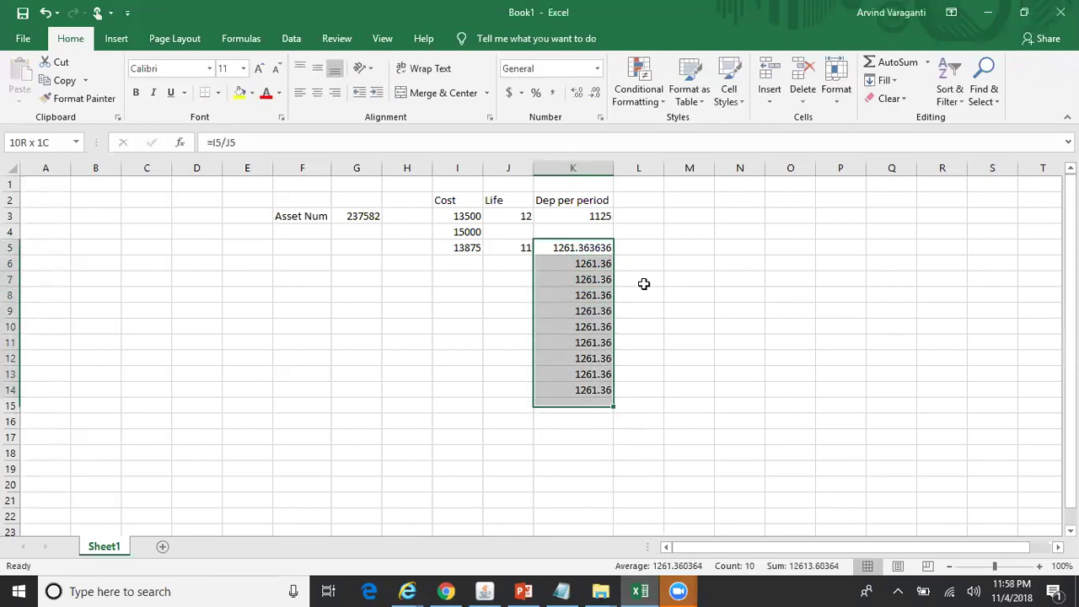
# - Copy the 1261.36 depreciation value into K15 to add one more period
pyautogui.press('Down')
pyautogui.press('Down')
pyautogui.hotkey('ctrl', 'Down')
pyautogui.press('Down')
pyautogui.press('Up')
pyautogui.hotkey('ctrl', 'c')
pyautogui.press('Down')
pyautogui.hotkey('ctrl', 'v')
pyautogui.press('Escape')
pyautogui.press('Down')
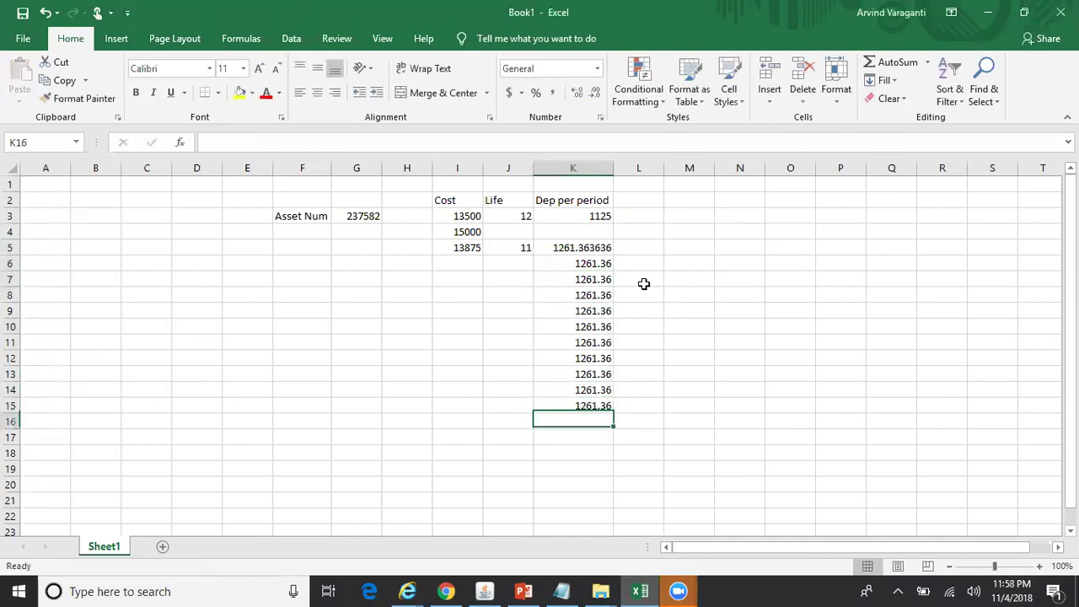
pyautogui.hotkey('shift', 'Up')
pyautogui.press('Down')
pyautogui.press('Up')
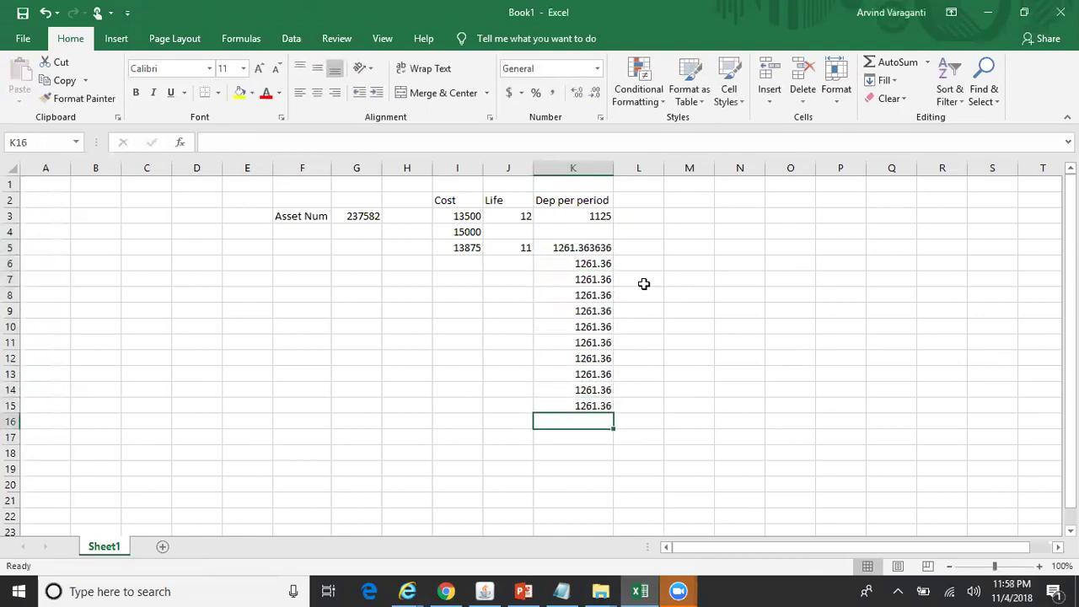
# - Select K3:K15 to total the depreciation figures and compare the sum with the adjusted cost in I4 and the per-period formula in K5
pyautogui.press('Up')
pyautogui.hotkey('shift', 'Up')
pyautogui.hotkey('shift', 'Up')
pyautogui.hotkey('shift', 'Up')
pyautogui.hotkey('shift', 'Up')
pyautogui.hotkey('shift', 'Up')
pyautogui.hotkey('shift', 'Up')
pyautogui.hotkey('shift', 'Up')
pyautogui.hotkey('shift', 'Up')
pyautogui.hotkey('shift', 'Up')
pyautogui.hotkey('shift', 'Up')
pyautogui.hotkey('shift', 'Up')
pyautogui.hotkey('shift', 'Up')
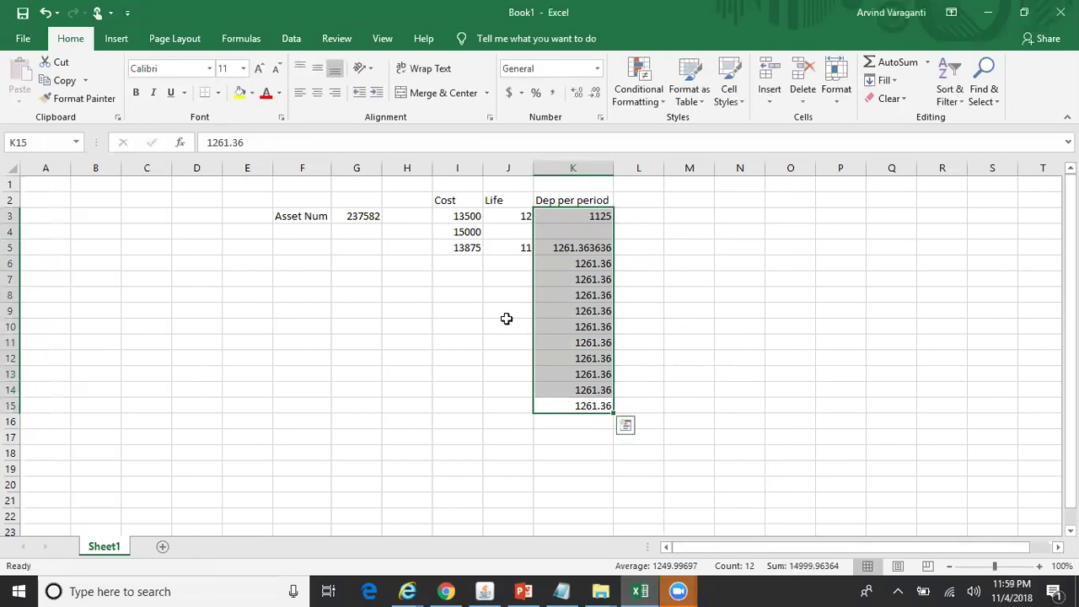
pyautogui.click(457, 232)
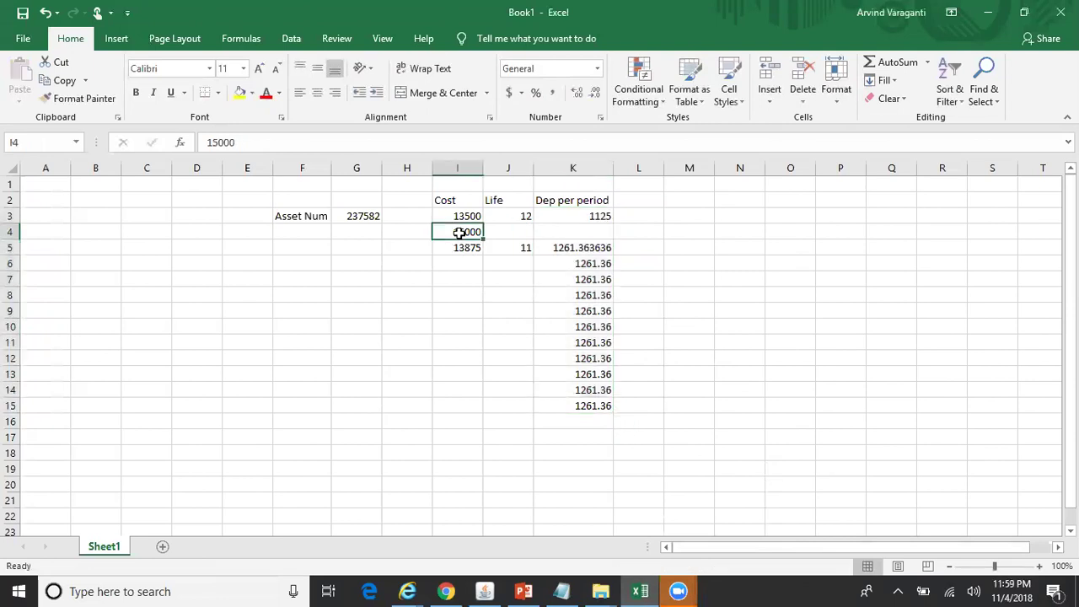
pyautogui.click(655, 268)
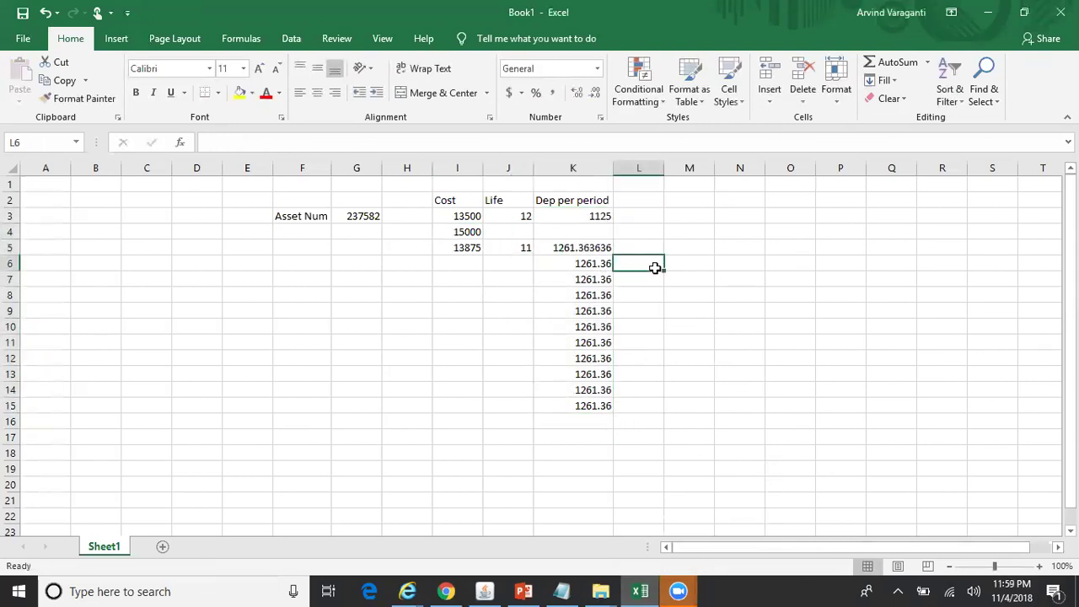
pyautogui.click(588, 247)
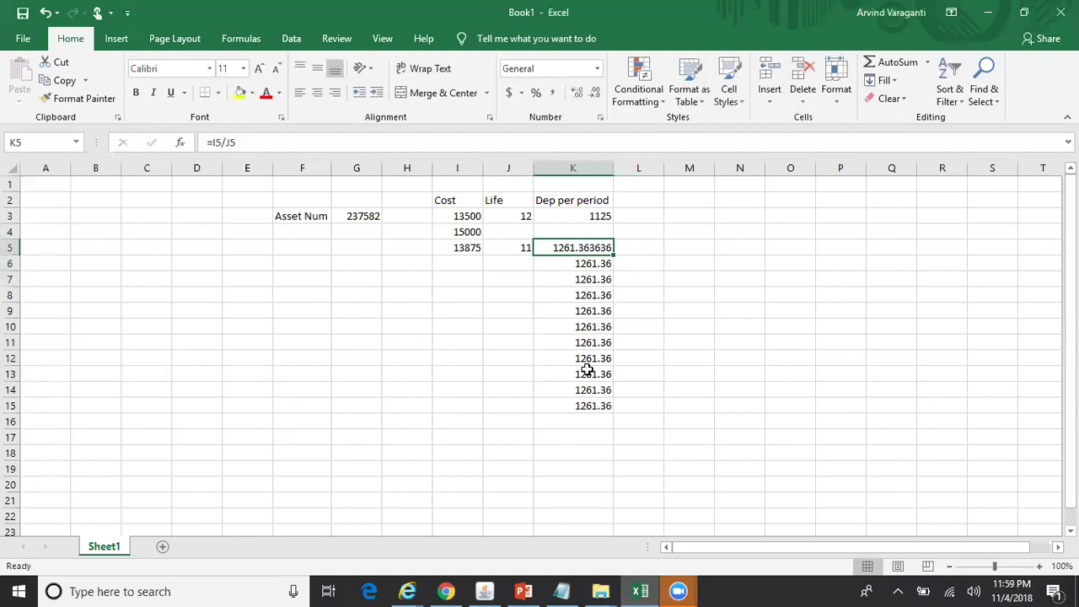
# - Switch to Oracle Applications, refresh the concurrent requests to check the depreciation run, and close the requests list
pyautogui.click(484, 591)
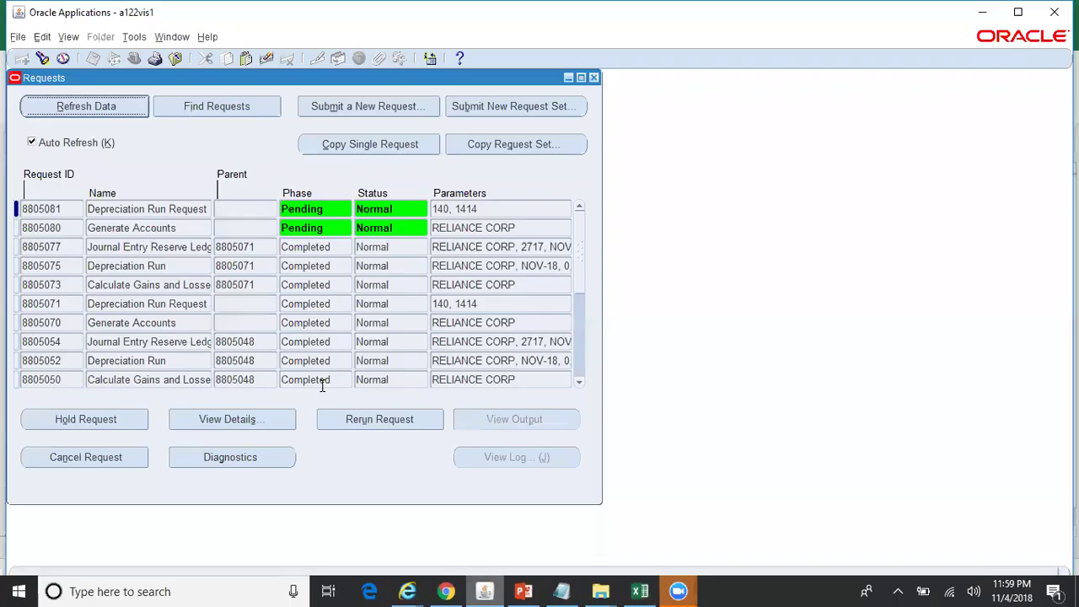
pyautogui.click(109, 108)
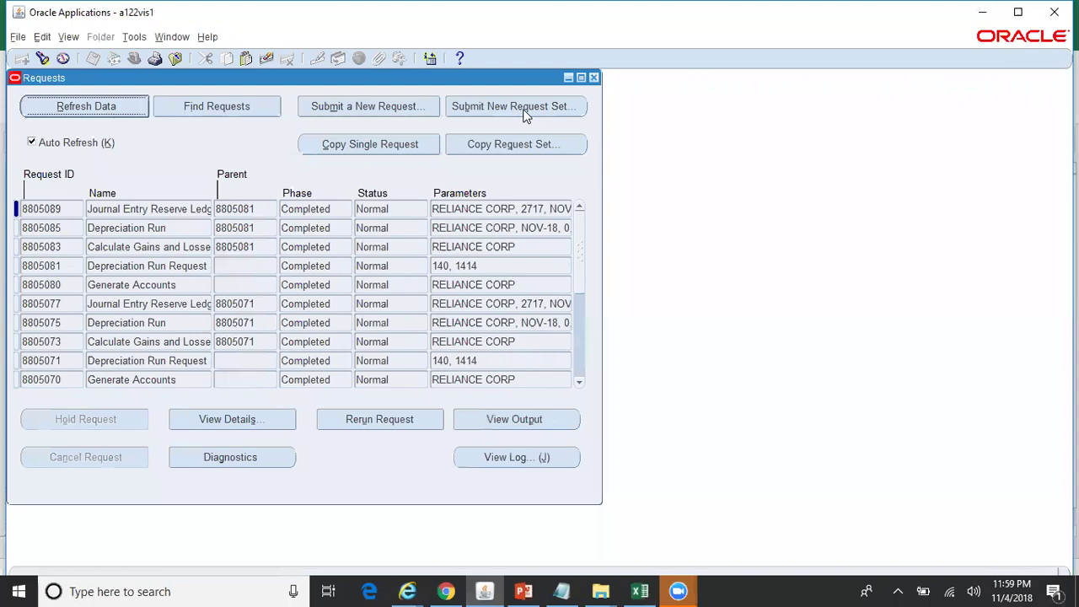
pyautogui.click(593, 78)
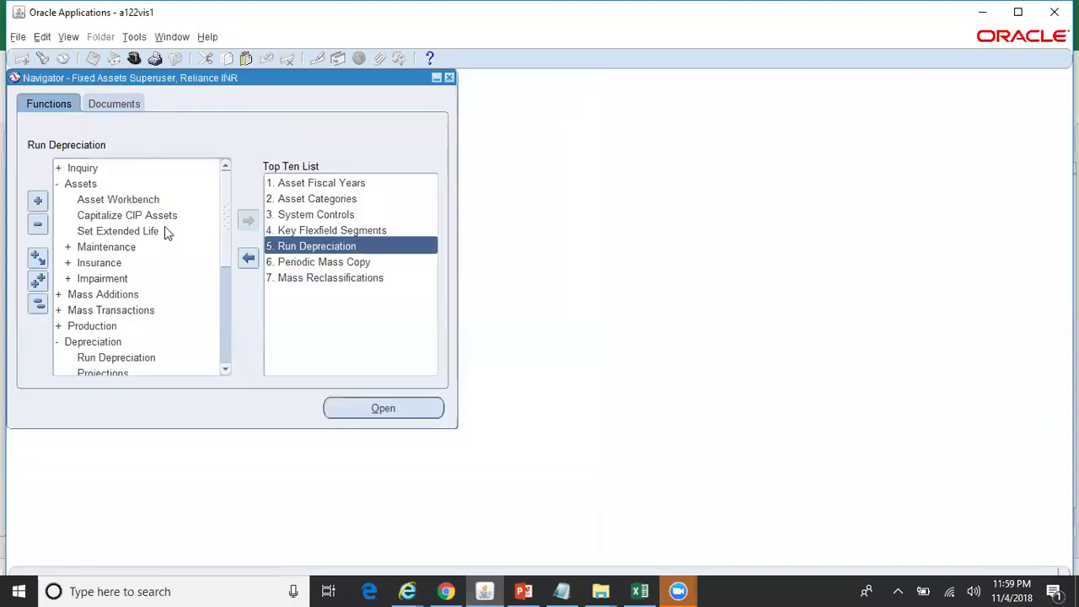
# - Open the financial information of asset 237583 from the Asset Workbench and compare its NOV-18 total depreciation with the Excel calculation
pyautogui.doubleClick(128, 203)
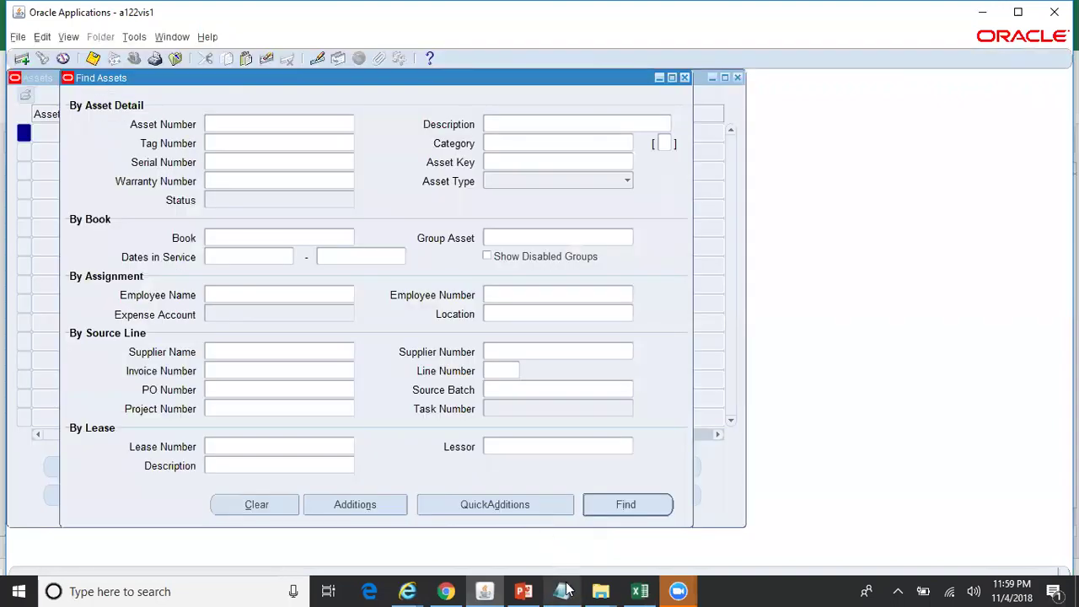
pyautogui.click(563, 591)
pyautogui.hotkey('ctrl', 'c')
pyautogui.hotkey('alt', 'Tab')
pyautogui.hotkey('ctrl', 'v')
pyautogui.press('Return')
pyautogui.click(475, 497)
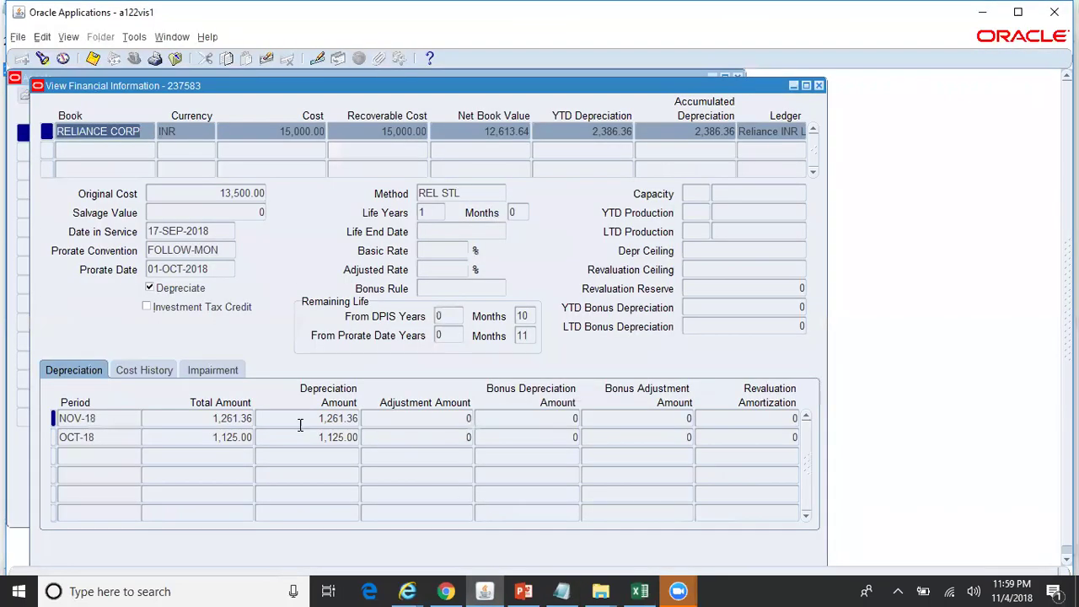
pyautogui.click(230, 419)
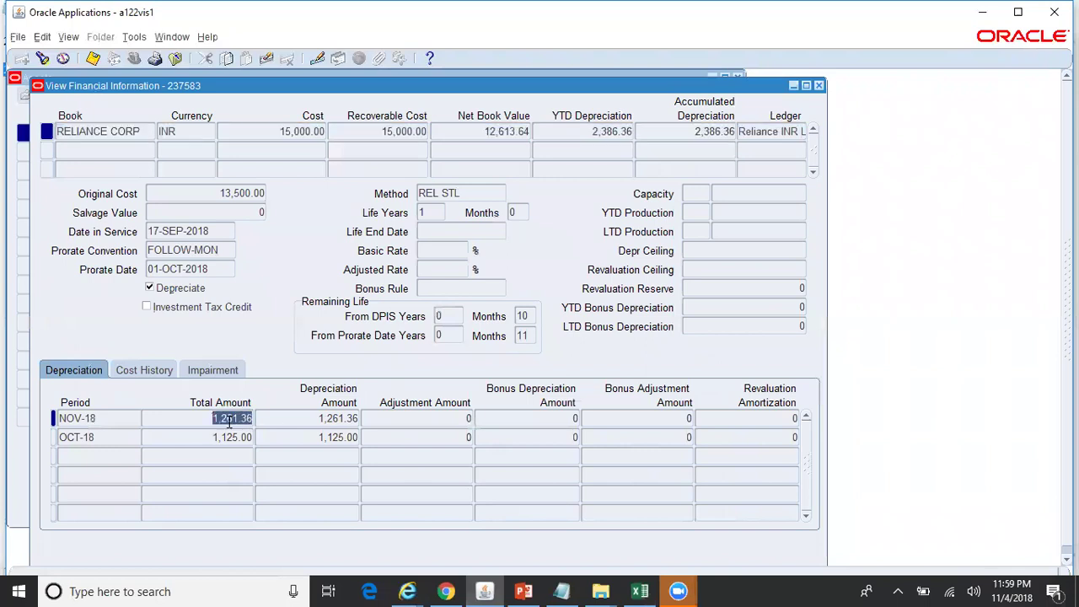
pyautogui.click(639, 591)
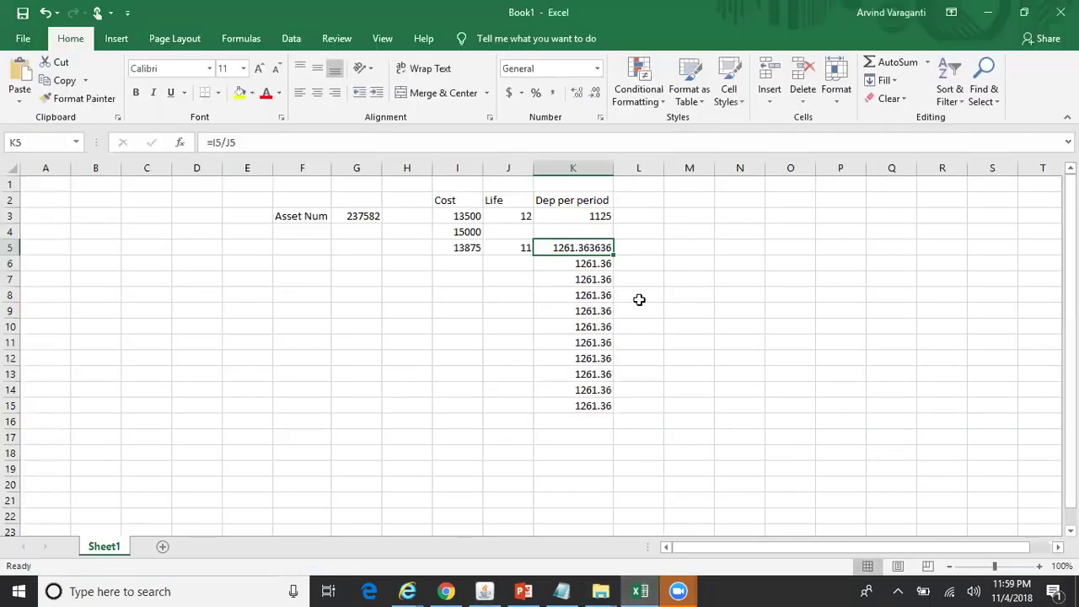